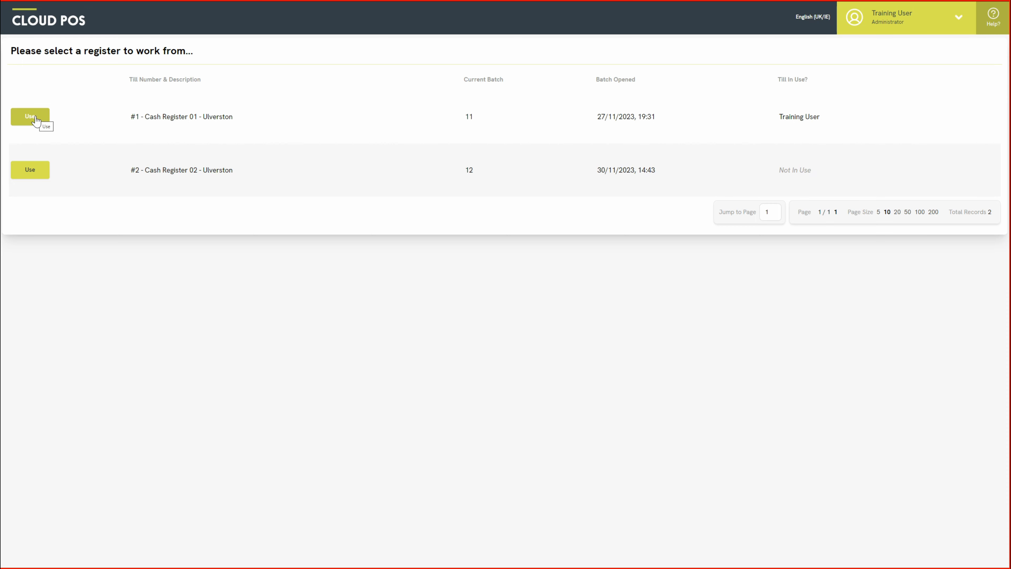
Select register #1 - Cash Register 01 - Ulverston to work from.
{"action": "left_click", "coordinate": [36, 120]}
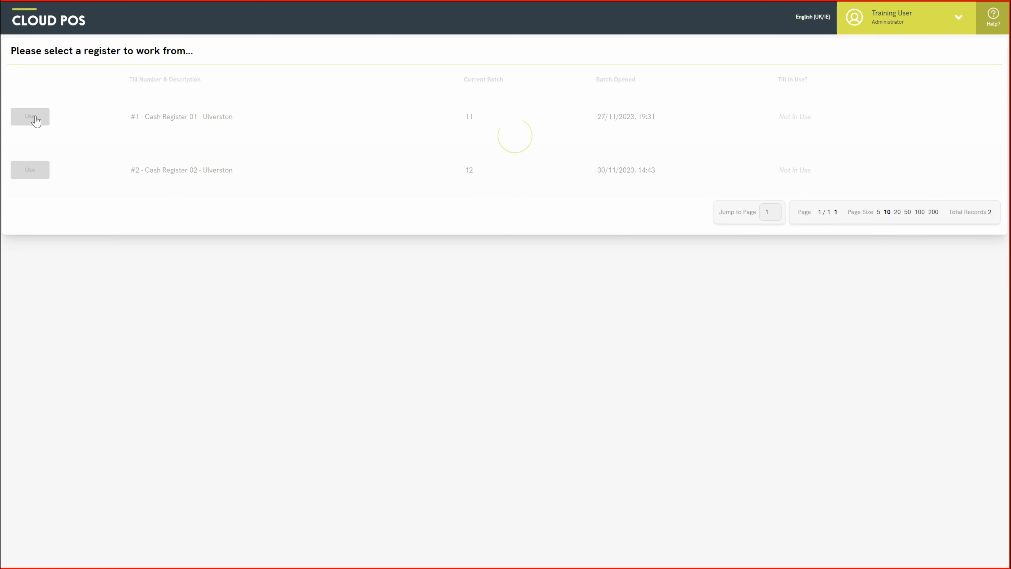
{"action": "left_click", "coordinate": [229, 195]}
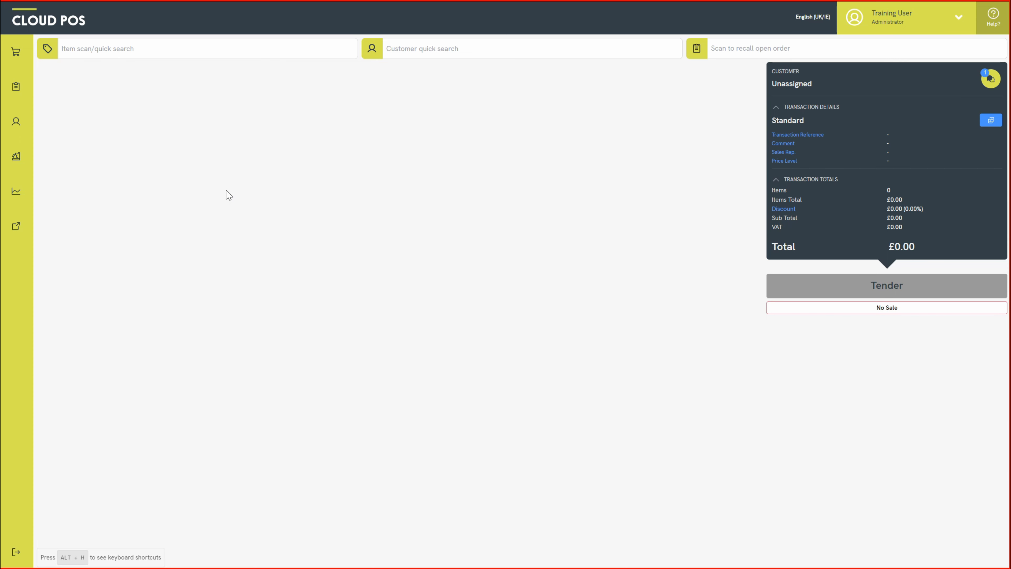
Look through the options offered under Sales and Returns and under Customer Orders.
{"action": "left_click", "coordinate": [28, 63]}
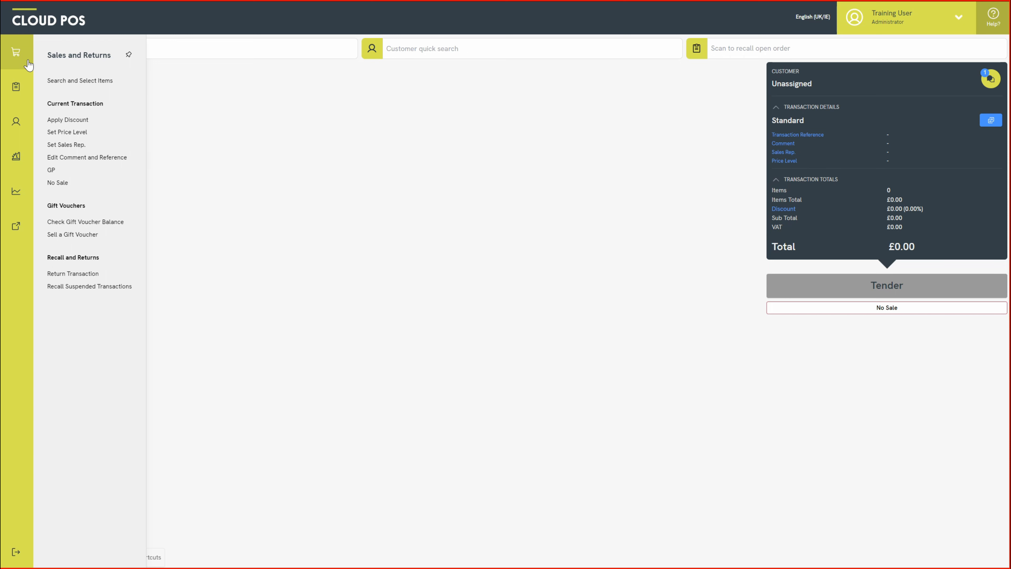
{"action": "left_click", "coordinate": [28, 65]}
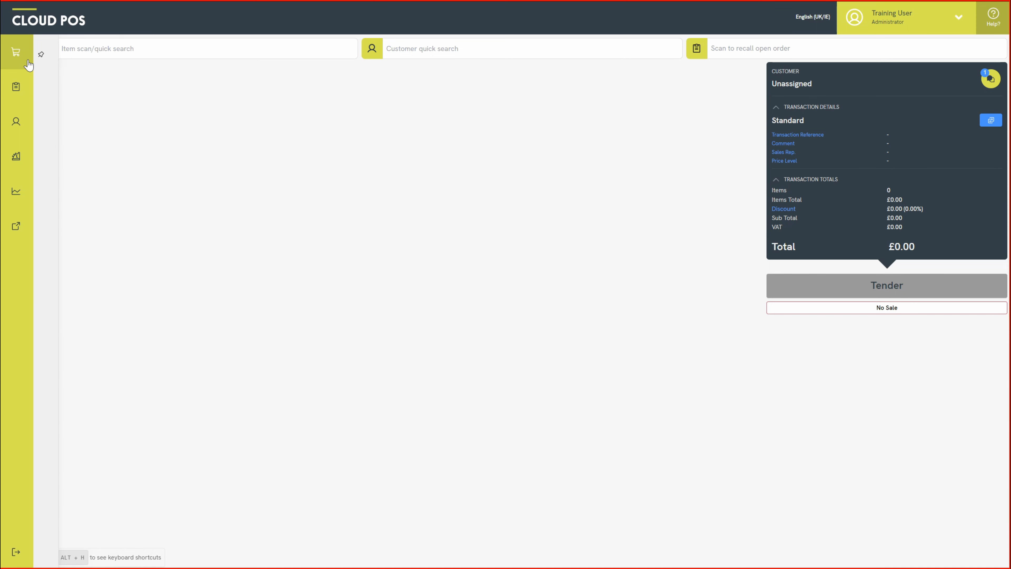
{"action": "left_click", "coordinate": [28, 85]}
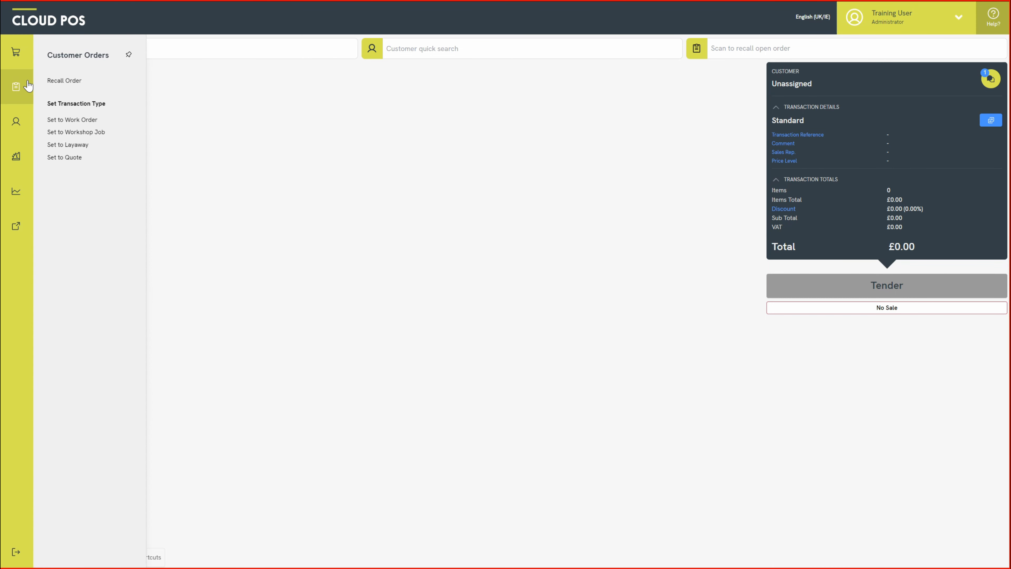
{"action": "left_click", "coordinate": [28, 85]}
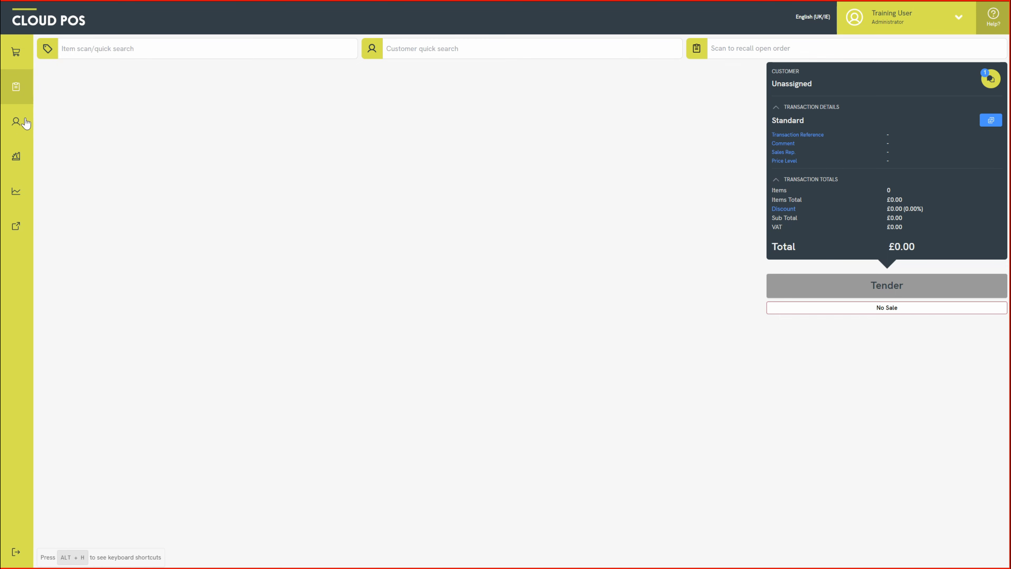
Pin the Customers options open and assign an existing customer to the transaction using a quick search by first name.
{"action": "left_click", "coordinate": [23, 131]}
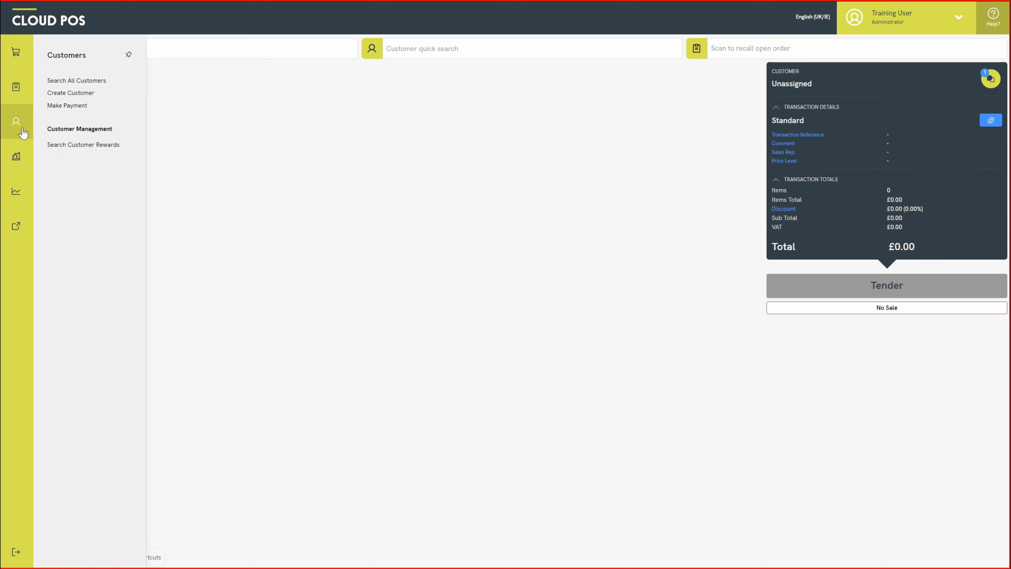
{"action": "left_click", "coordinate": [129, 56]}
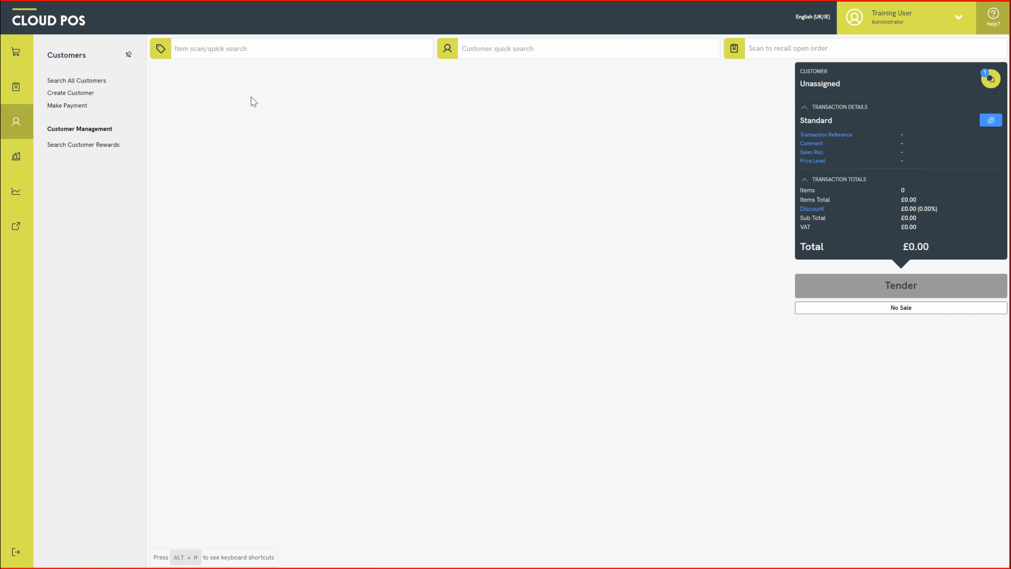
{"action": "left_click", "coordinate": [528, 52]}
{"action": "type", "text": "math"}
{"action": "left_click", "coordinate": [524, 72]}
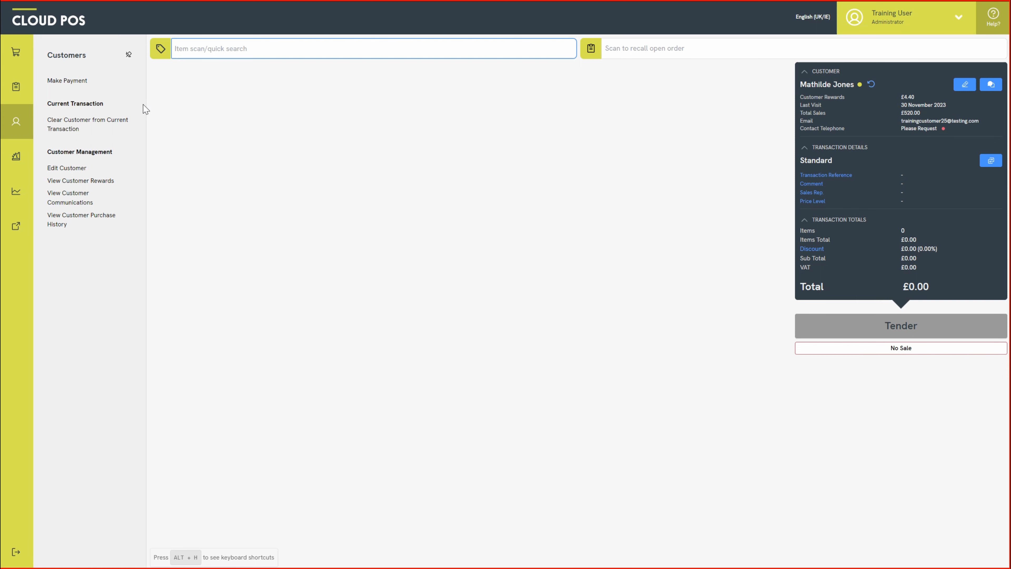
Unpin the Customers options and clear the assigned customer from the transaction.
{"action": "left_click", "coordinate": [129, 54]}
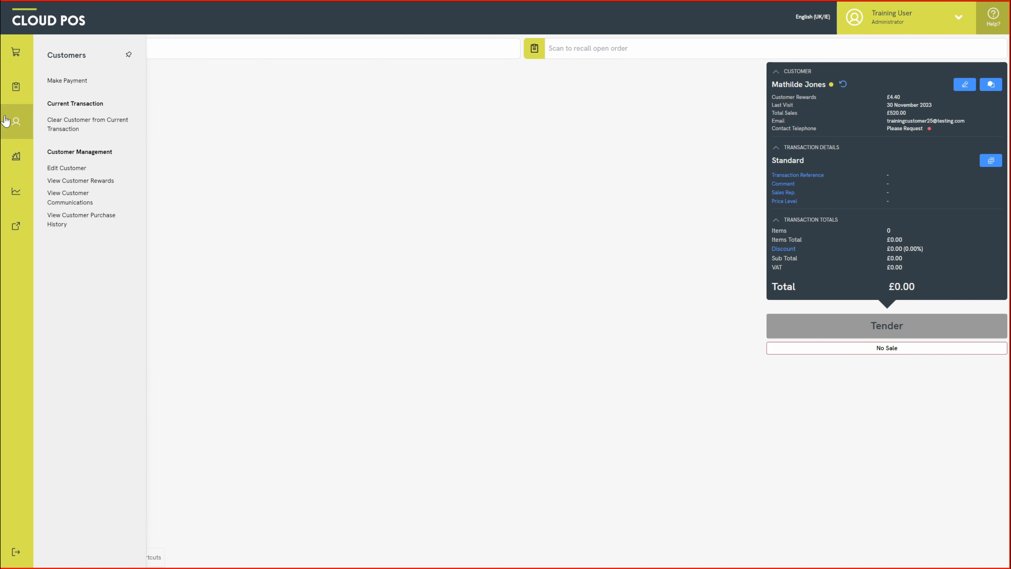
{"action": "left_click", "coordinate": [15, 123]}
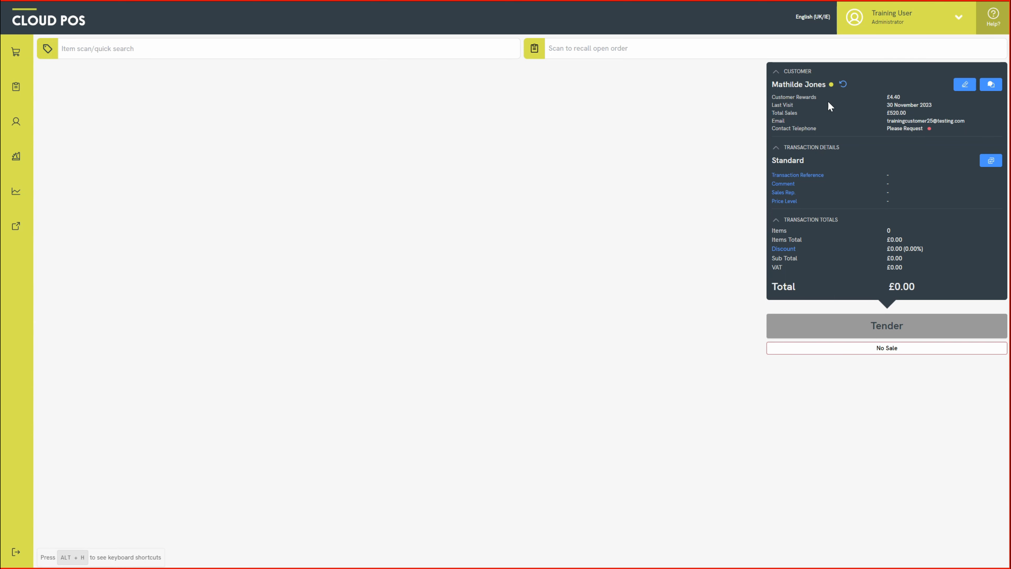
{"action": "left_click", "coordinate": [843, 84]}
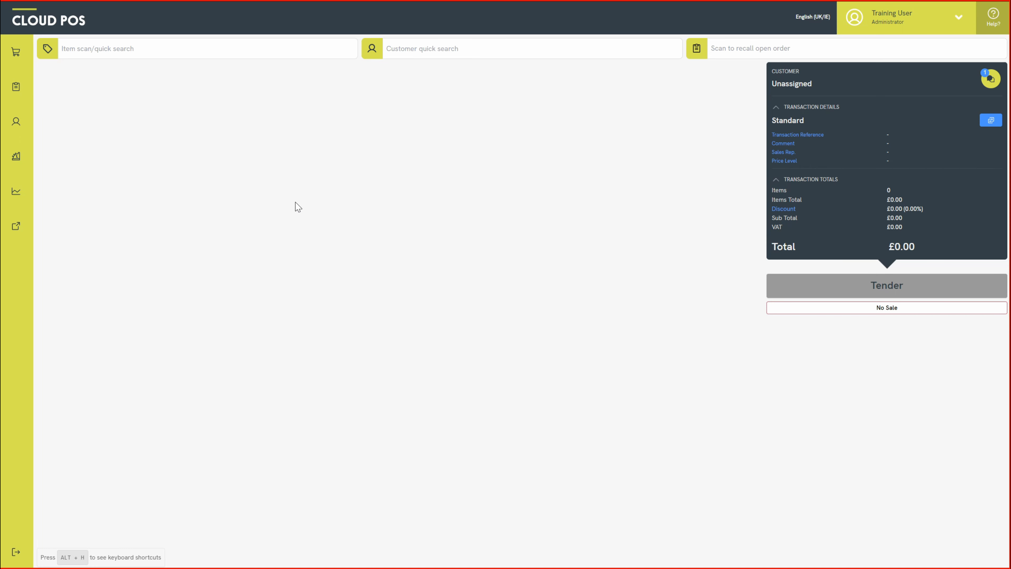
Review the Ulverston Store dashboard for this week and this month, including sales by department, and close it.
{"action": "left_click", "coordinate": [18, 196]}
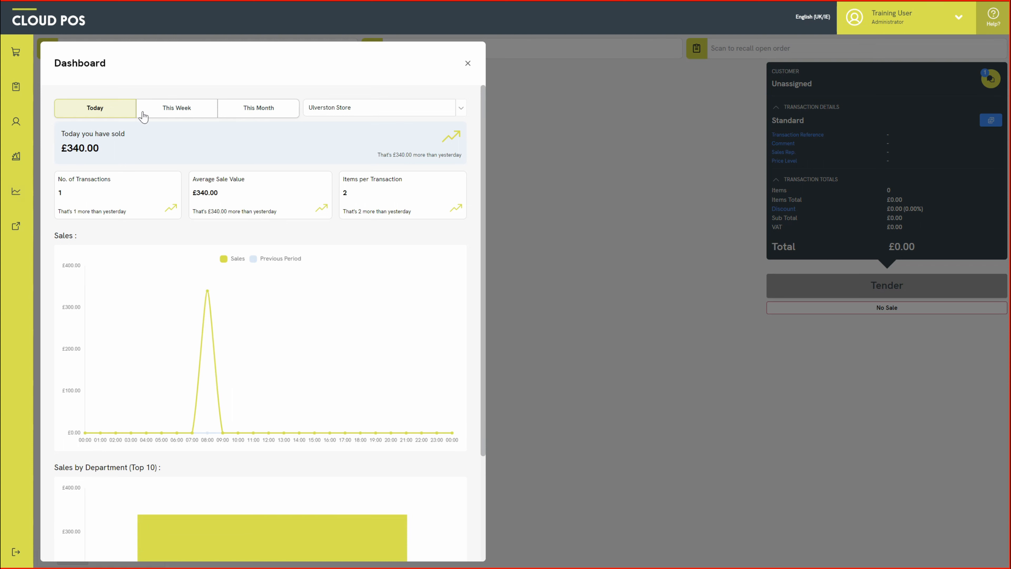
{"action": "left_click", "coordinate": [178, 116]}
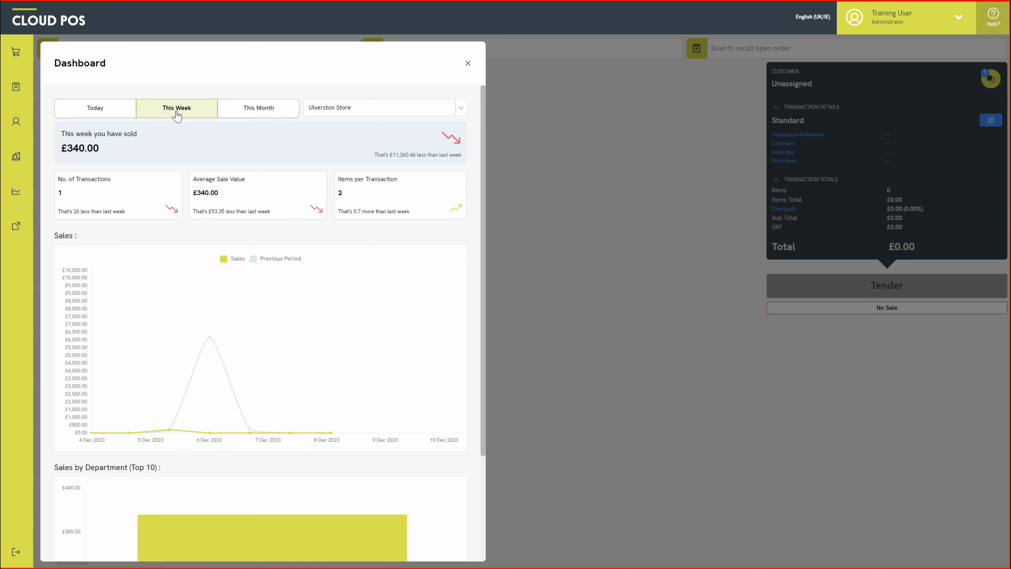
{"action": "left_click", "coordinate": [232, 117]}
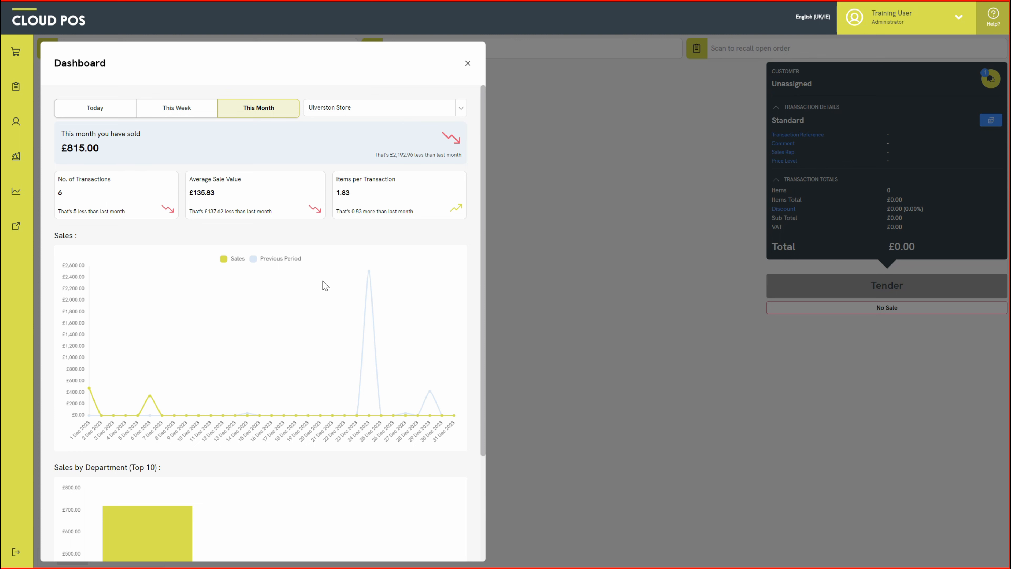
{"action": "scroll", "coordinate": [323, 285], "scroll_direction": "down", "scroll_amount": 2}
{"action": "scroll", "coordinate": [323, 285], "scroll_direction": "down", "scroll_amount": 1}
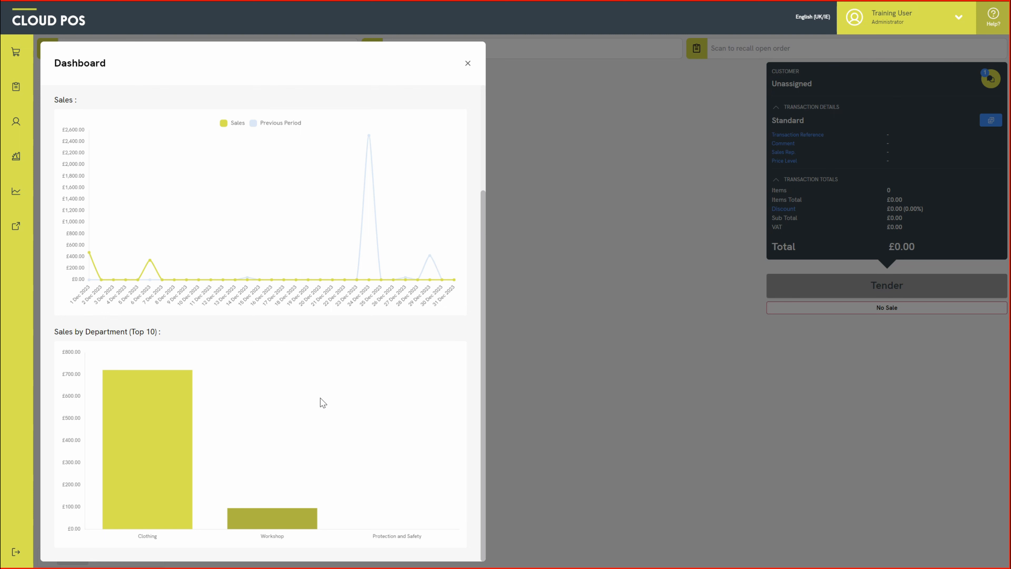
{"action": "left_click", "coordinate": [469, 66]}
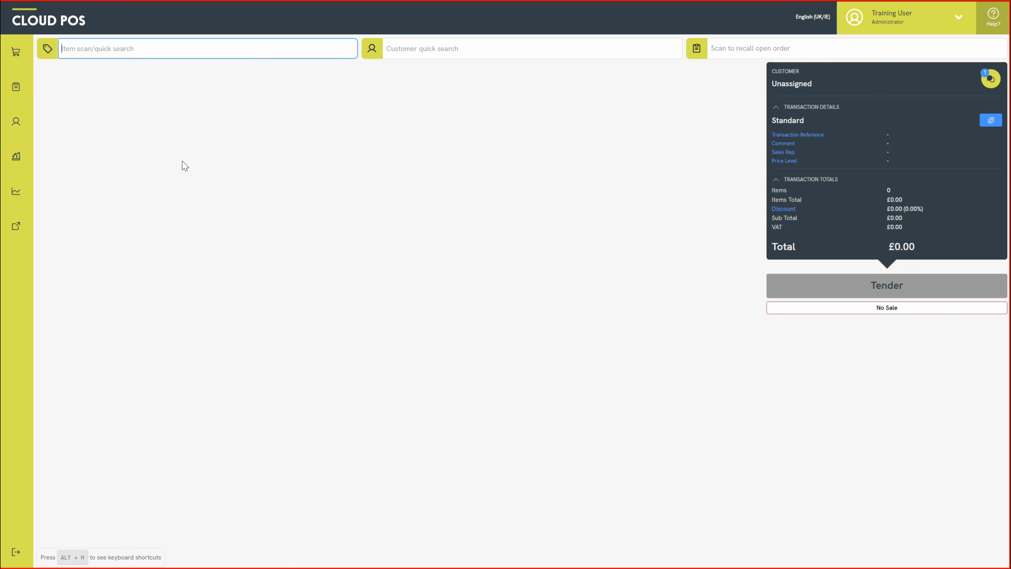
Look over the External Links, the item, customer and open order search fields, and the Sales and Returns options.
{"action": "left_click", "coordinate": [16, 226]}
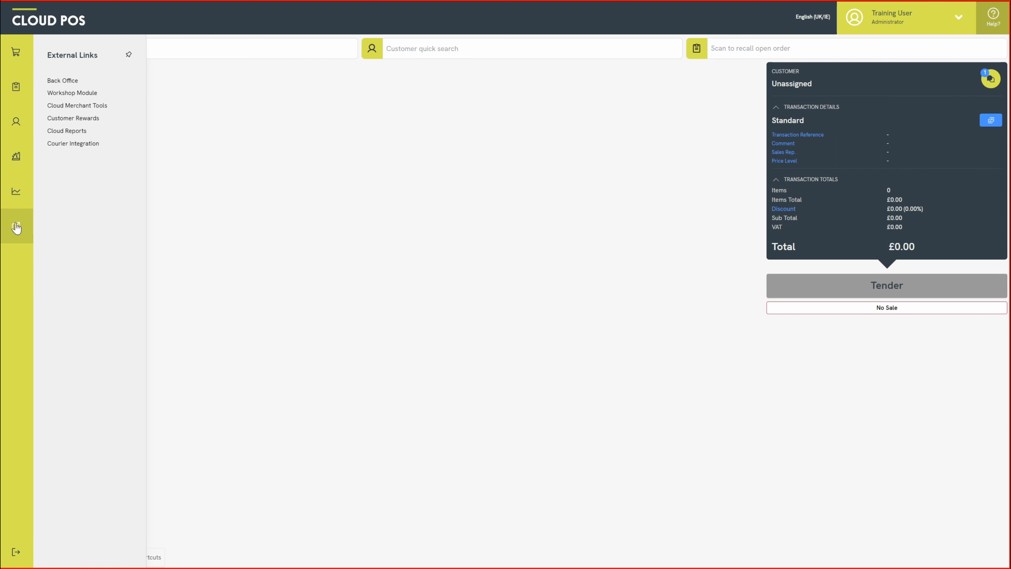
{"action": "left_click", "coordinate": [16, 227]}
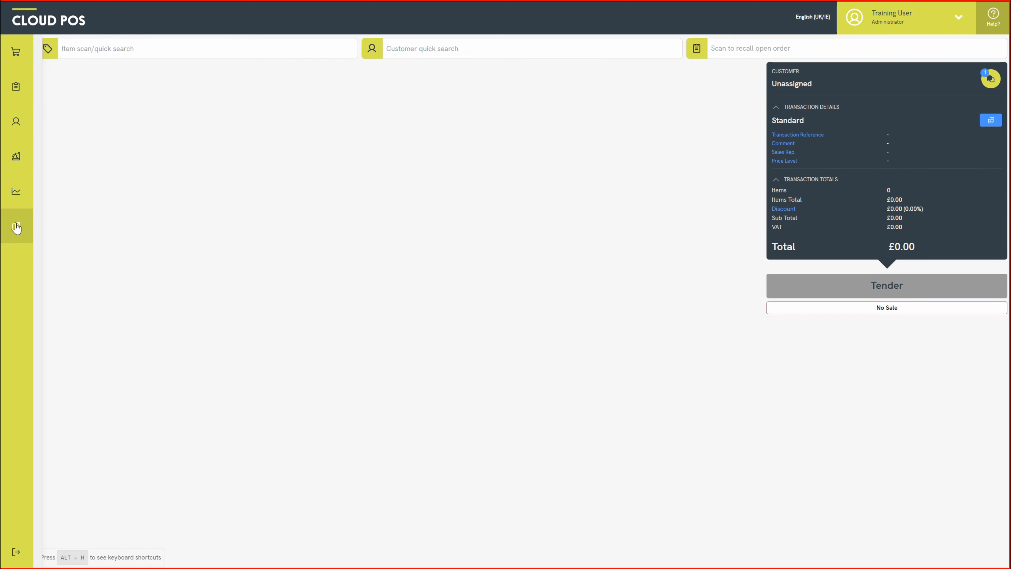
{"action": "left_click", "coordinate": [227, 48]}
{"action": "left_click", "coordinate": [431, 50]}
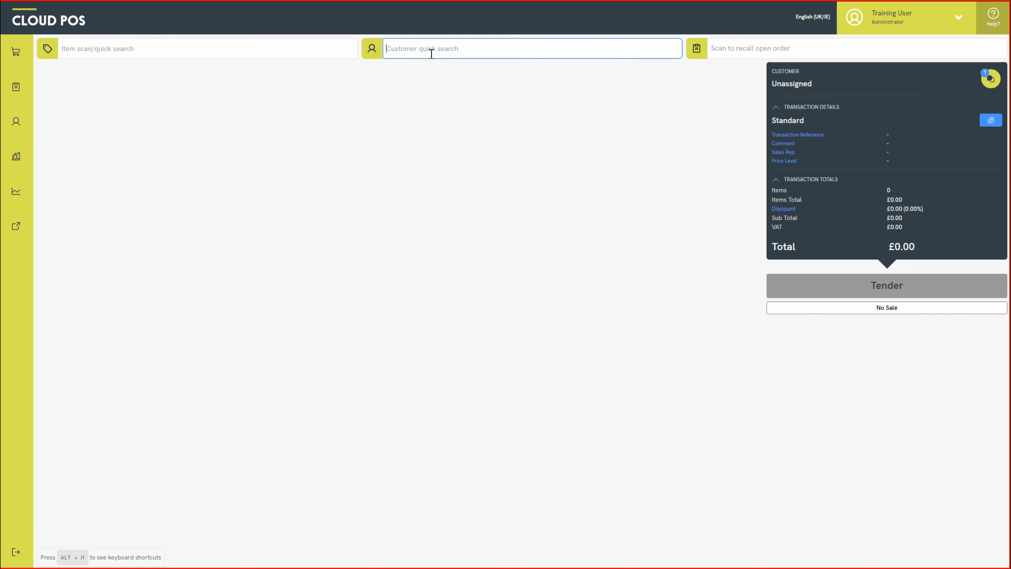
{"action": "left_click", "coordinate": [748, 54]}
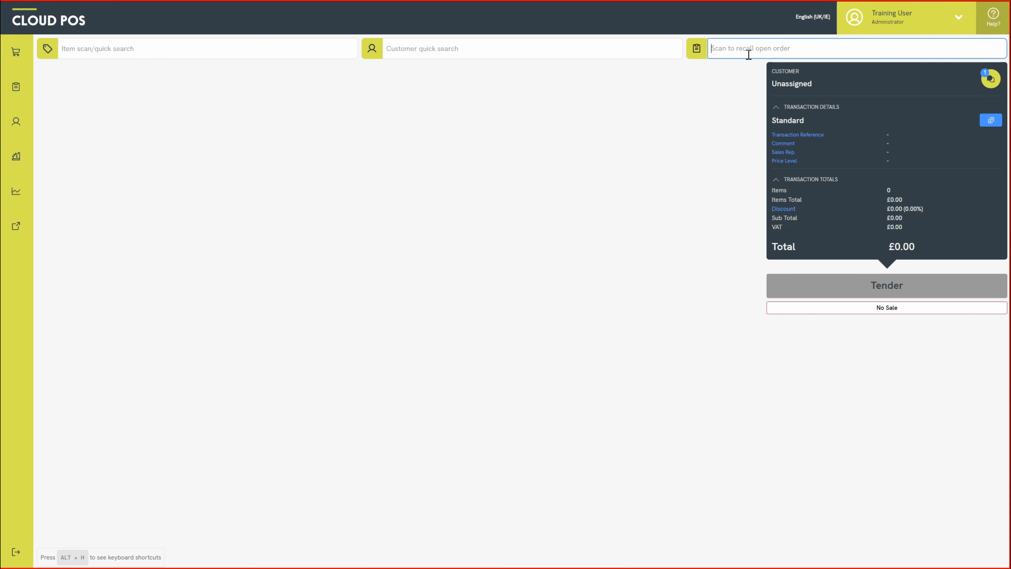
{"action": "left_click", "coordinate": [697, 89]}
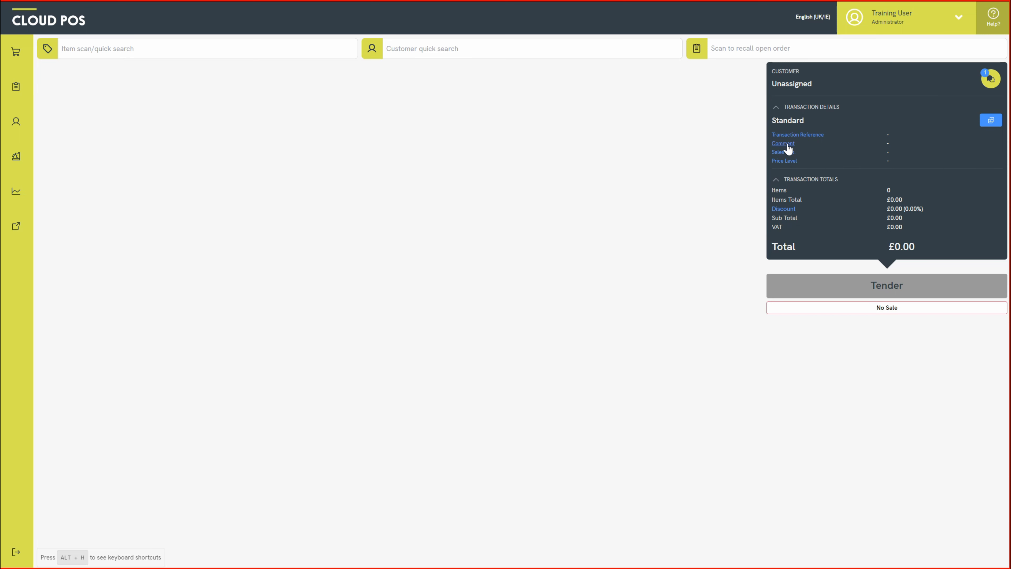
{"action": "left_click", "coordinate": [22, 59]}
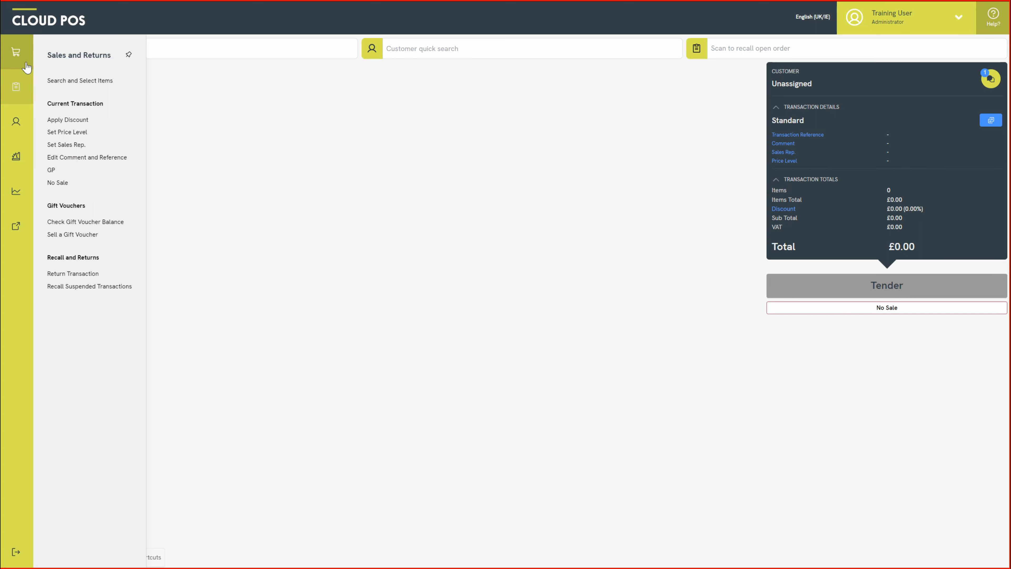
{"action": "left_click", "coordinate": [19, 55]}
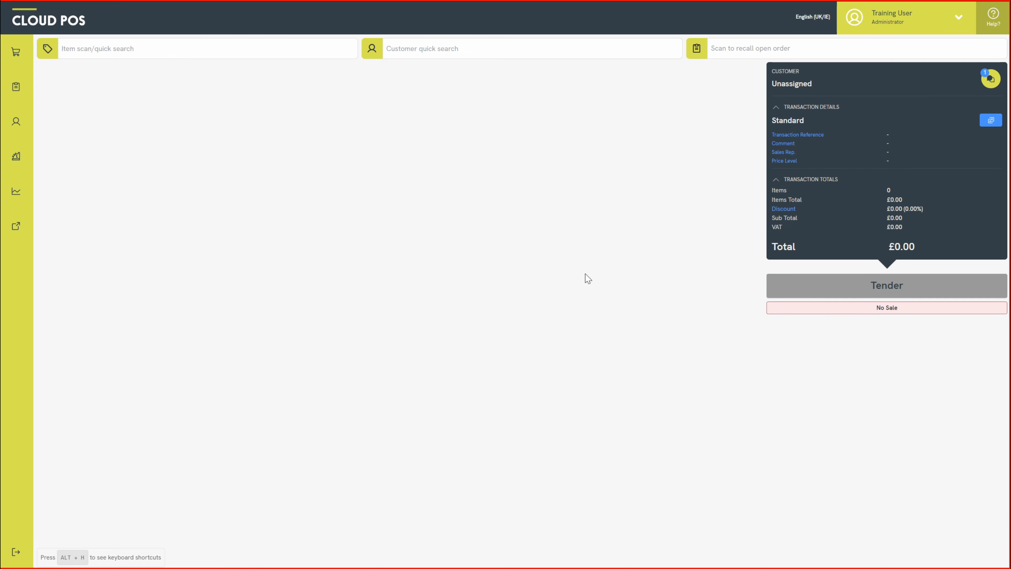
Search the items for "navy" and add the Tempest Original 100 Turnout Rug Navy 48 to the transaction.
{"action": "left_click", "coordinate": [200, 56]}
{"action": "type", "text": "navy"}
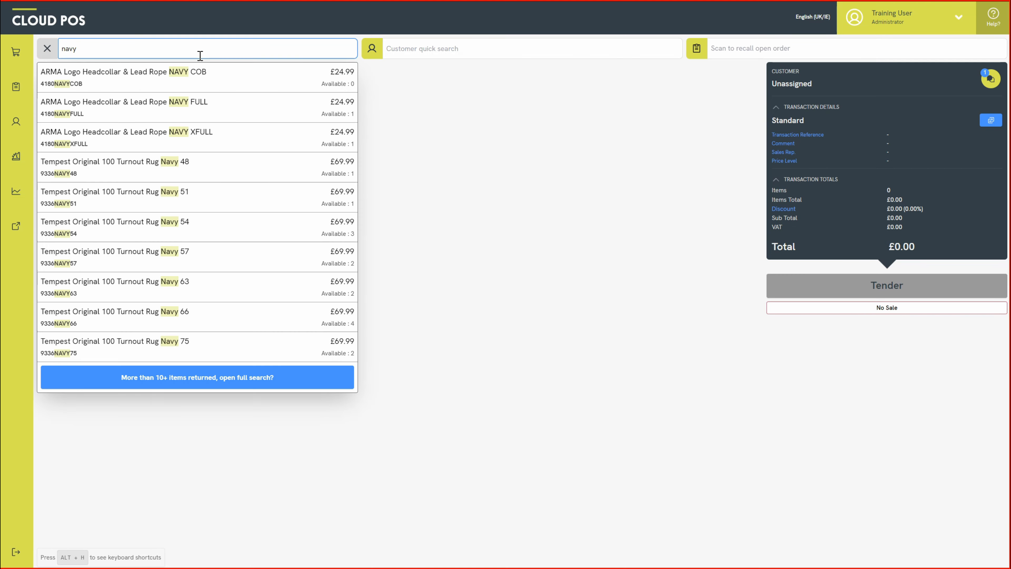
{"action": "left_click", "coordinate": [211, 163]}
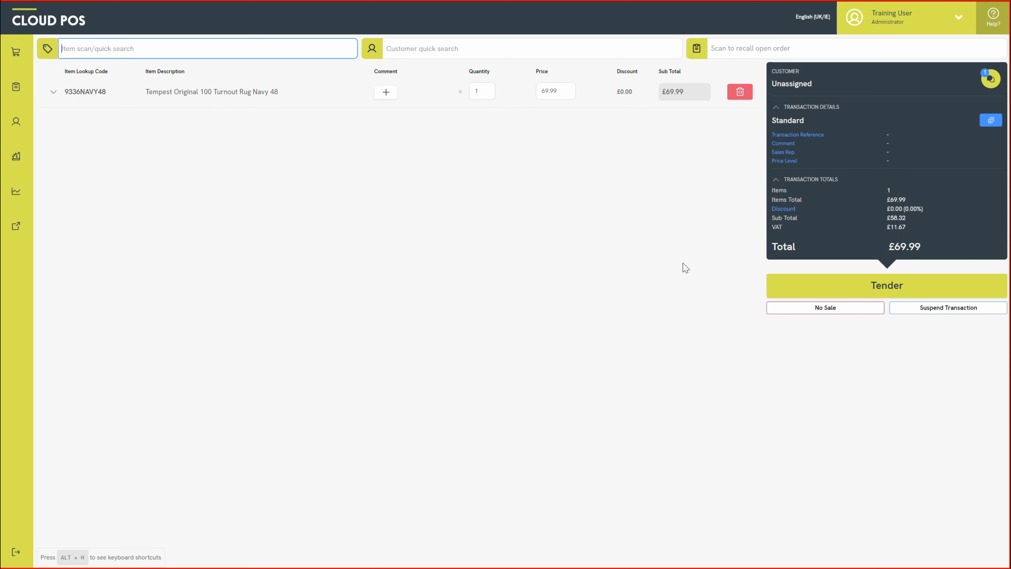
Assign an existing customer to the rug sale with a quick search by first name, and remove that customer again.
{"action": "left_click", "coordinate": [492, 53]}
{"action": "type", "text": "brend"}
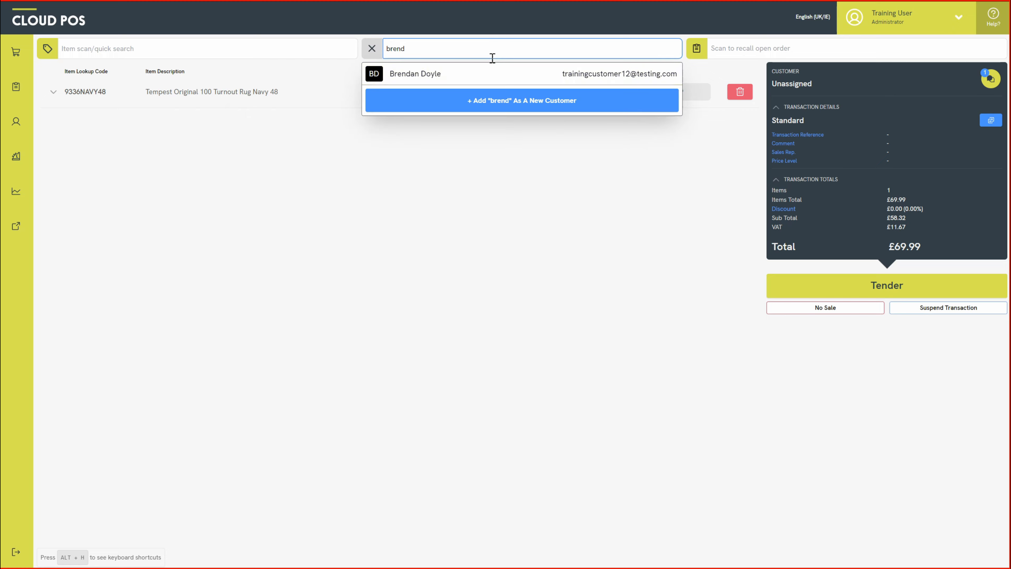
{"action": "left_click", "coordinate": [492, 74]}
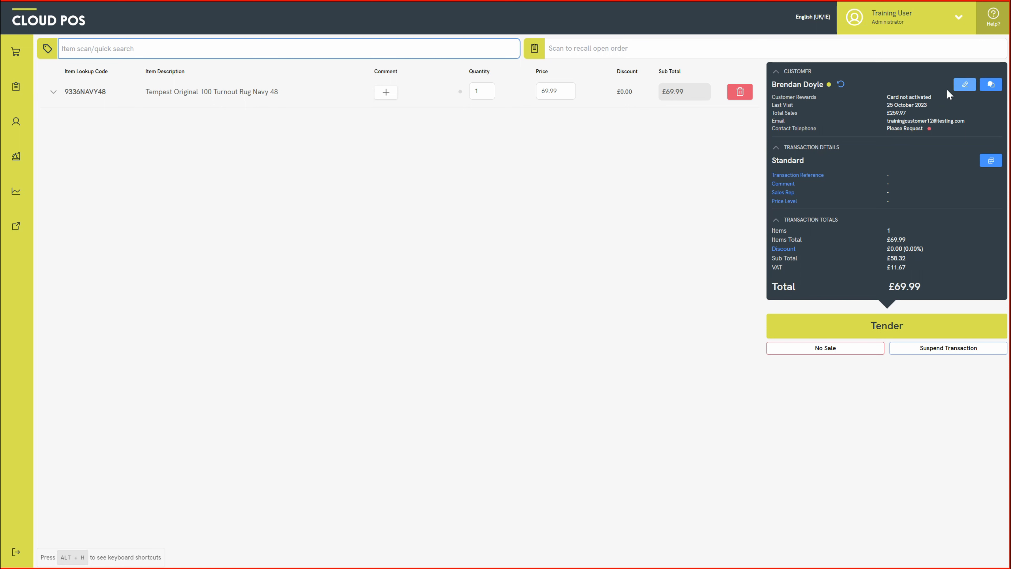
{"action": "left_click", "coordinate": [841, 85]}
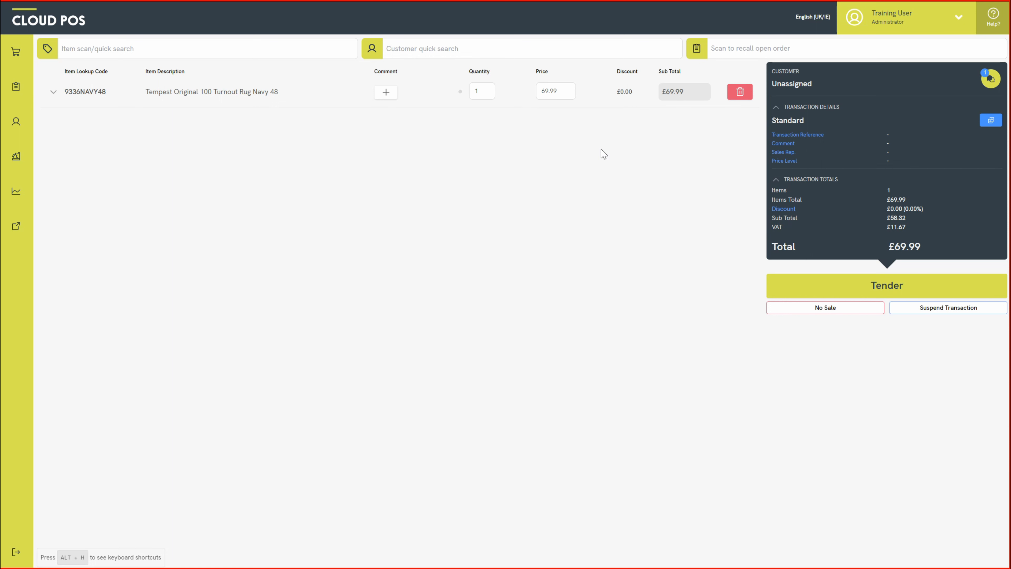
Filter the full customer list by the customer's surname and assign the matching customer to the transaction.
{"action": "left_click", "coordinate": [372, 52]}
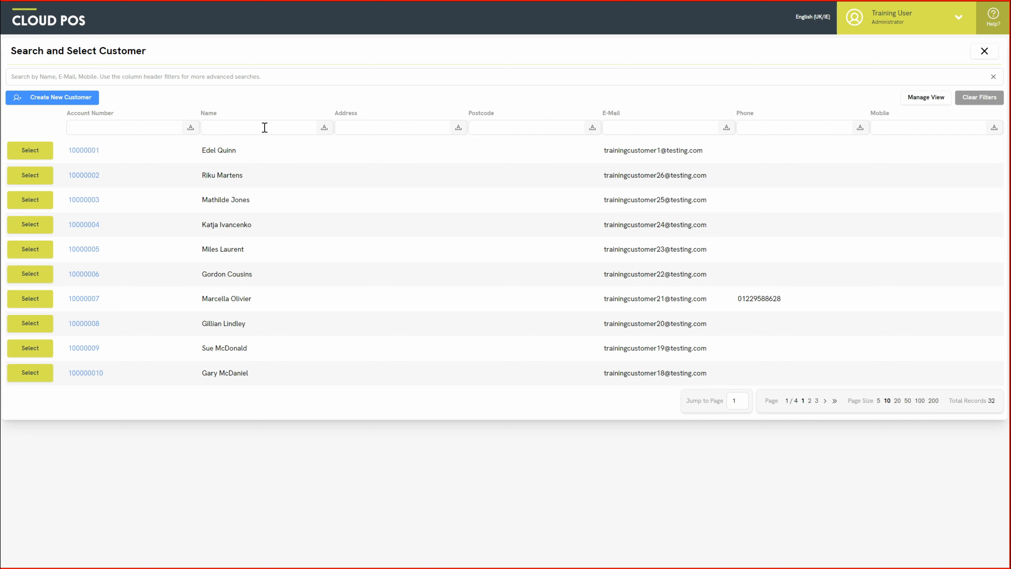
{"action": "type", "text": "mcd"}
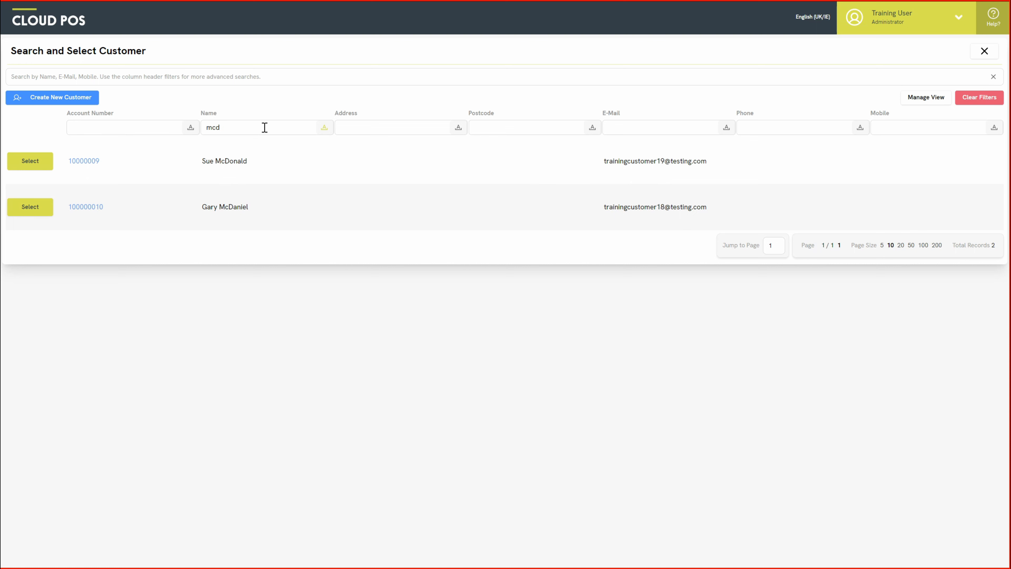
{"action": "type", "text": "on"}
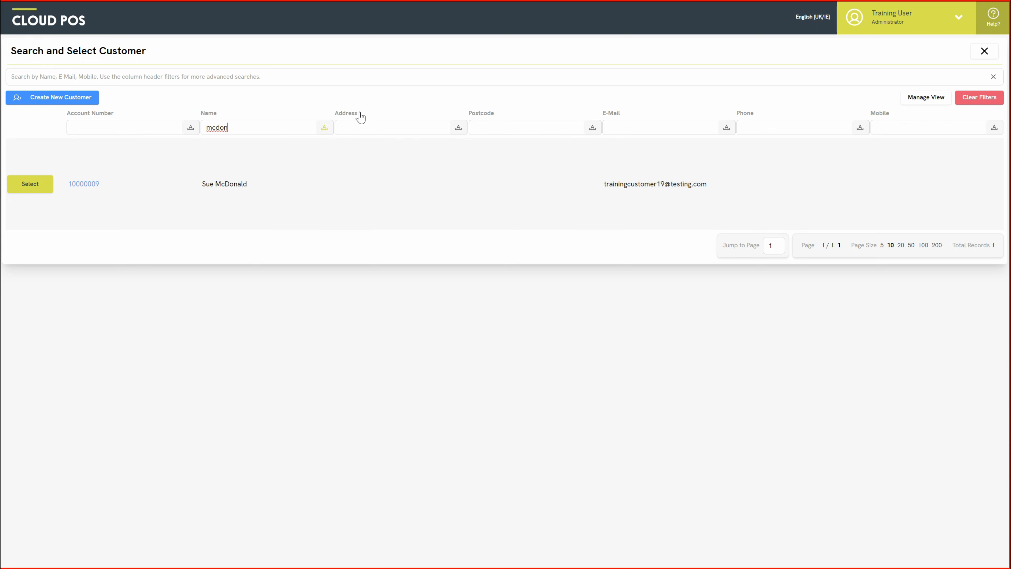
{"action": "left_click", "coordinate": [909, 105]}
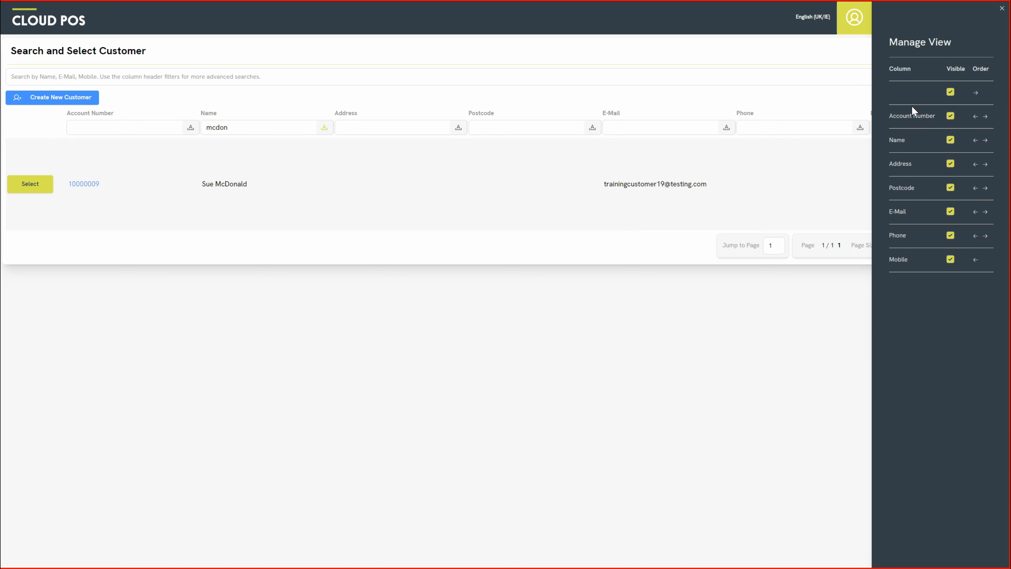
{"action": "left_click", "coordinate": [1002, 9]}
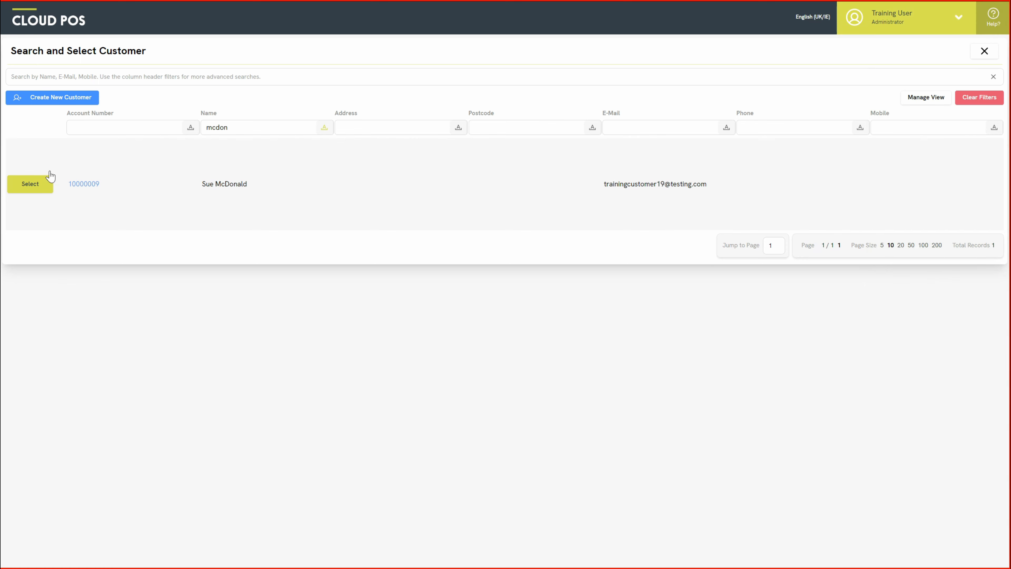
{"action": "left_click", "coordinate": [29, 184]}
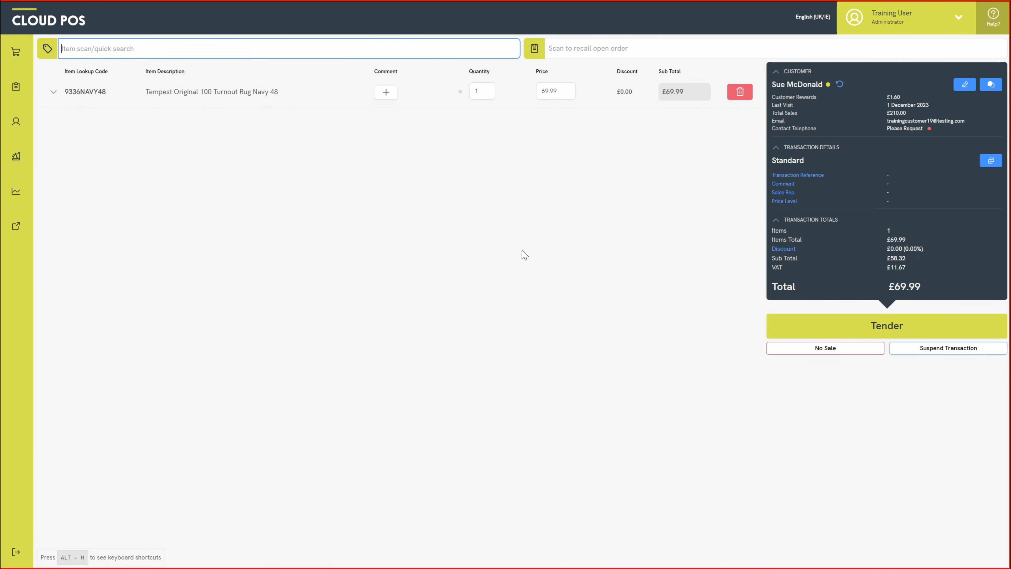
Look over the rug line's expanded details and its Item Options, including discount, stock enquiry, inter-store transfer and refund.
{"action": "left_click", "coordinate": [53, 92]}
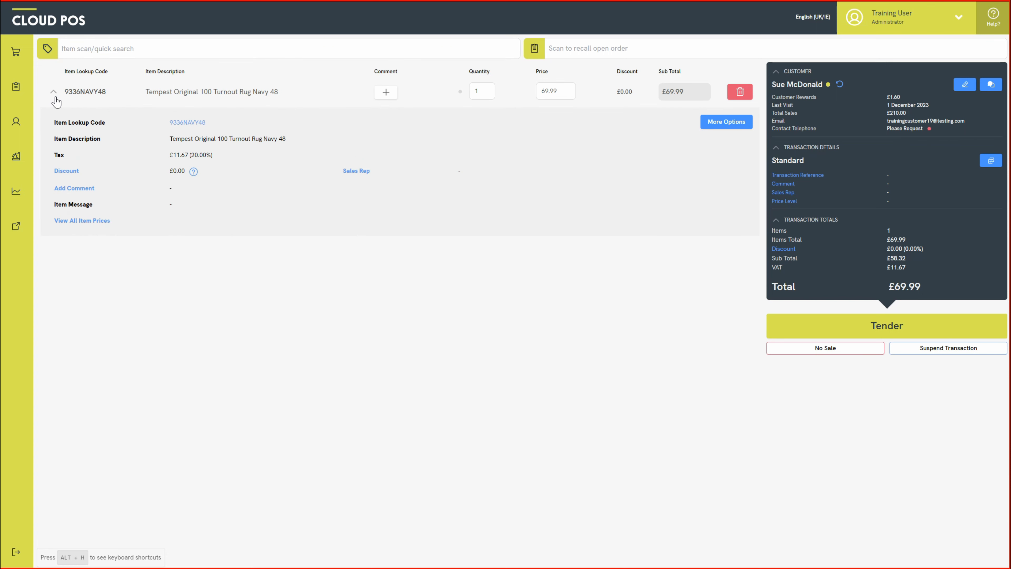
{"action": "left_click", "coordinate": [708, 123]}
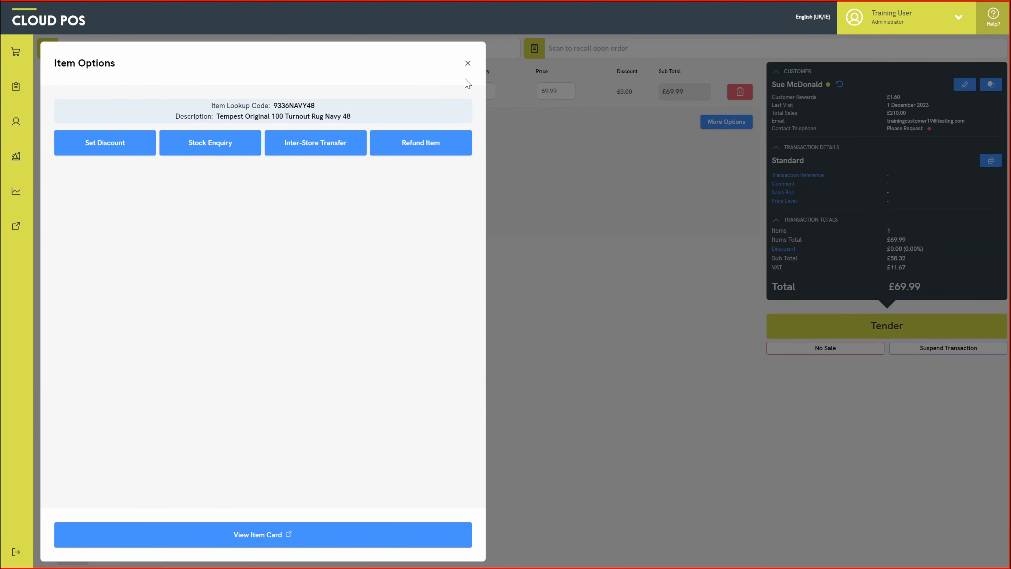
{"action": "left_click", "coordinate": [467, 64]}
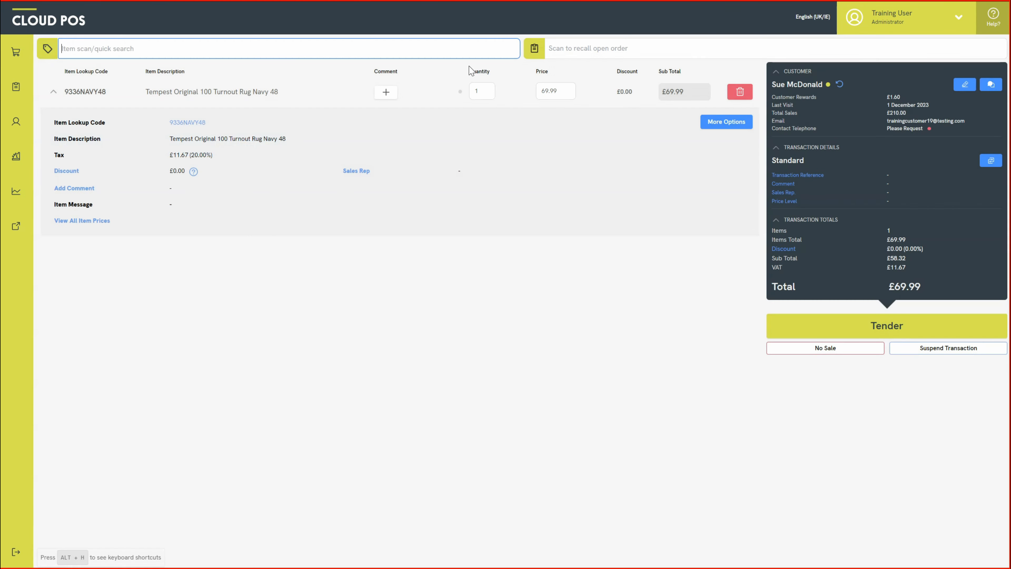
{"action": "left_click", "coordinate": [54, 94]}
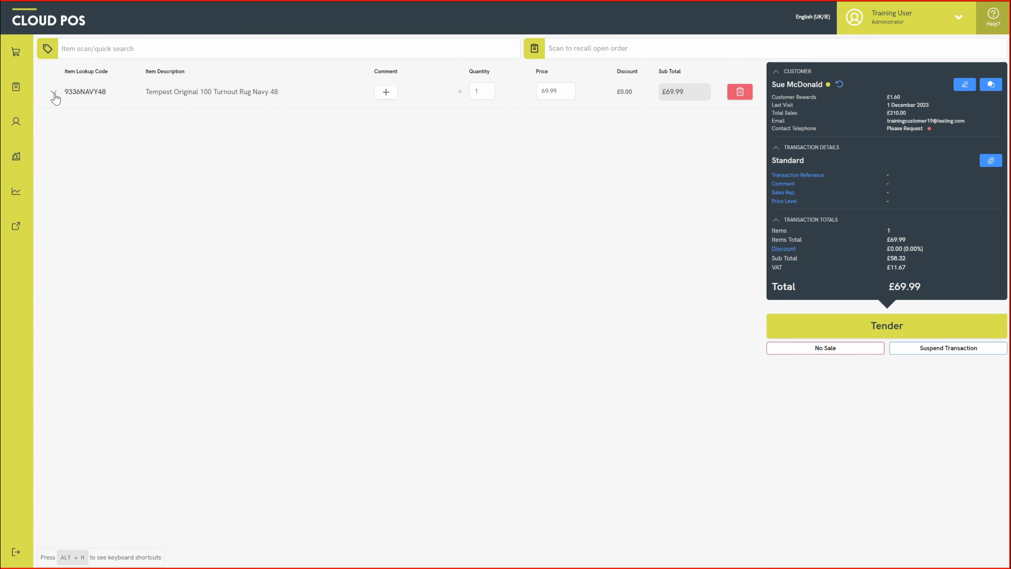
Start tendering the rug sale, allocate the full remaining balance to PayPal, and remove the PayPal payment again.
{"action": "left_click", "coordinate": [787, 329]}
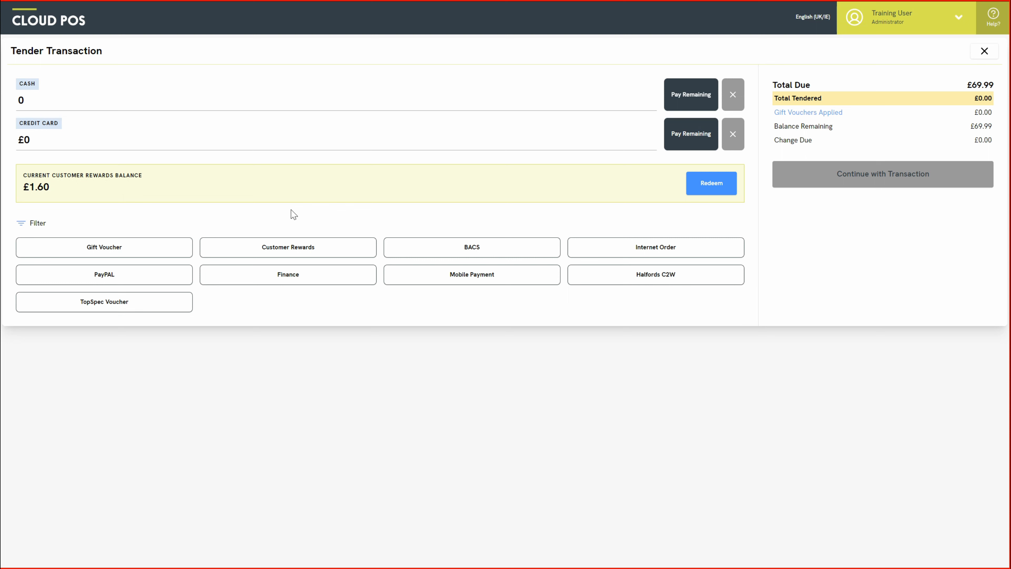
{"action": "left_click", "coordinate": [165, 274]}
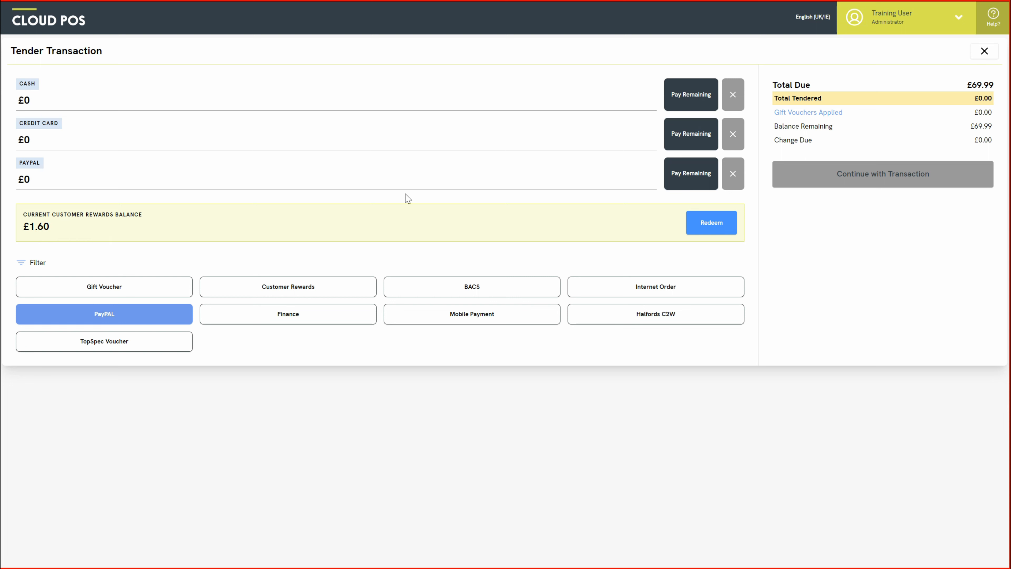
{"action": "left_click", "coordinate": [684, 187]}
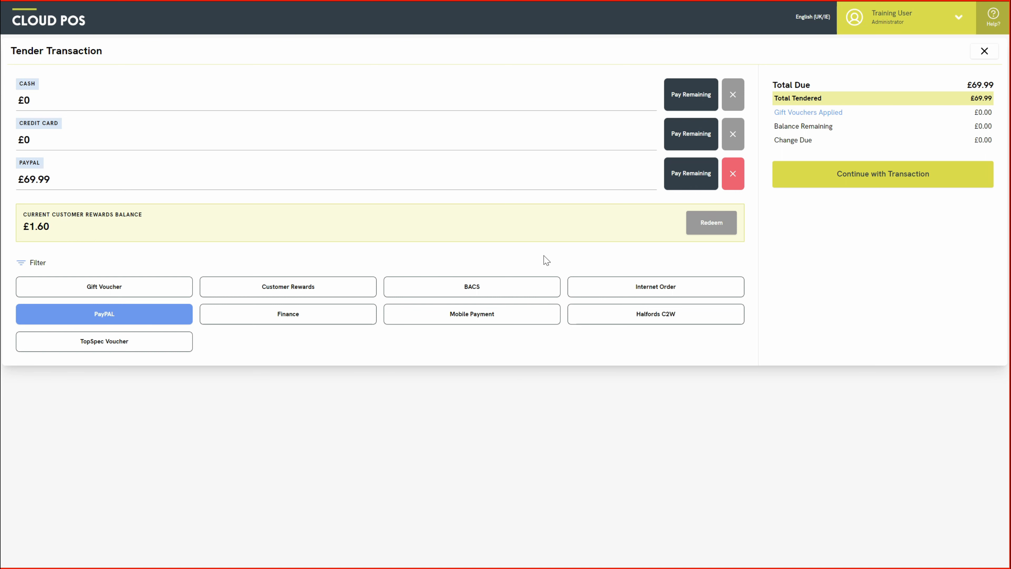
{"action": "left_click", "coordinate": [738, 183]}
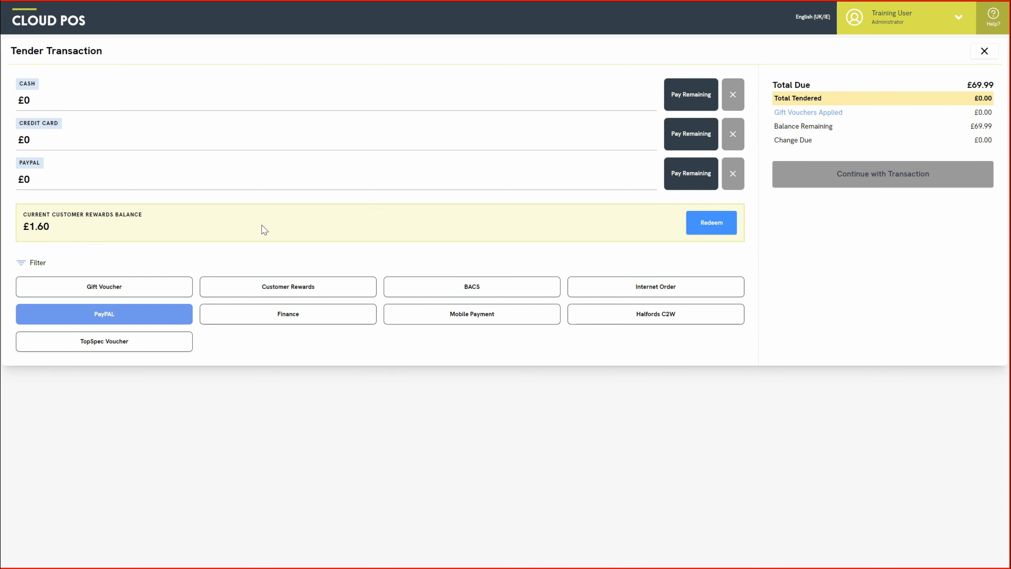
{"action": "left_click", "coordinate": [173, 319]}
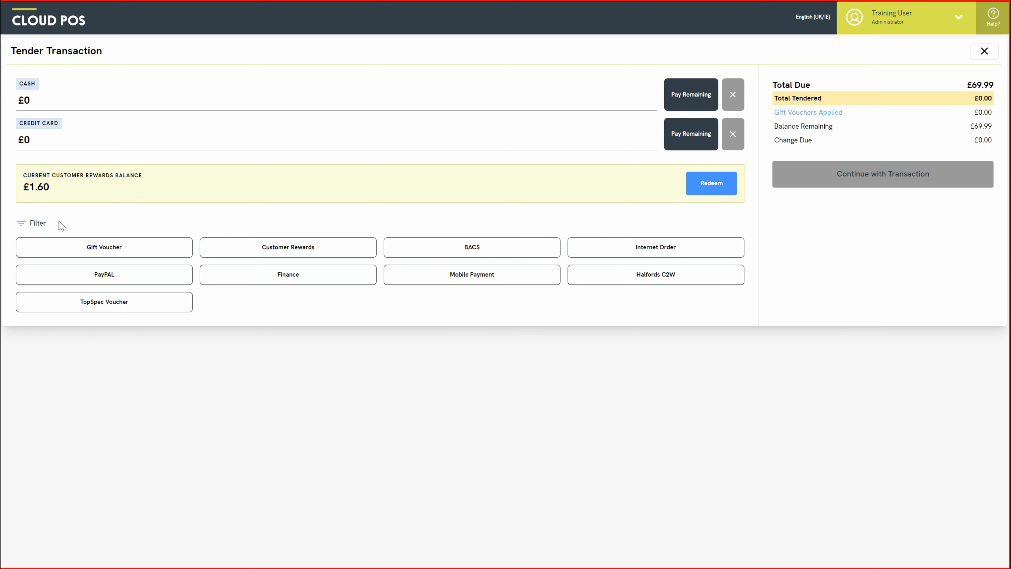
Filter the payment types by Other Voucher and clear the filter again.
{"action": "left_click", "coordinate": [39, 230]}
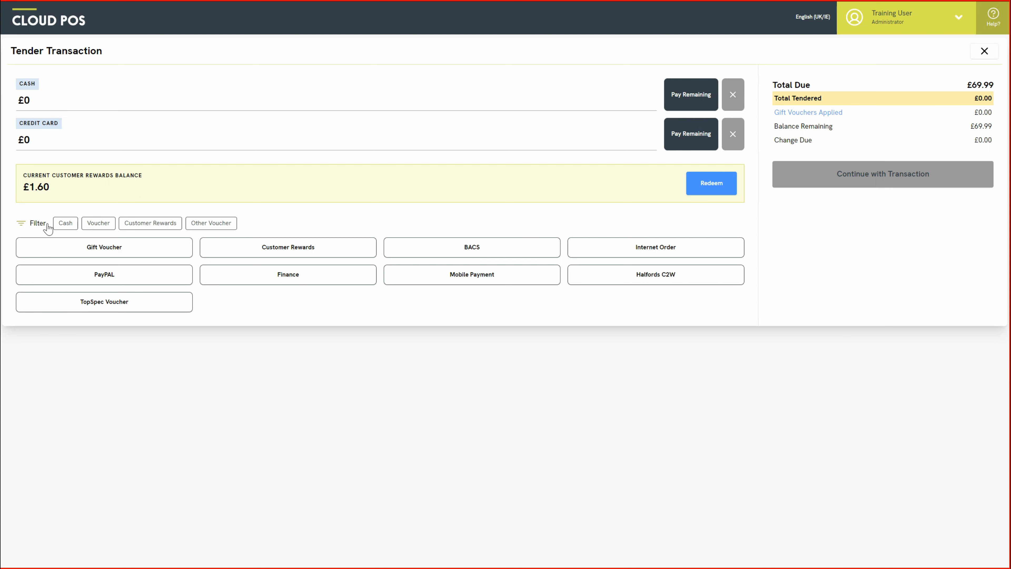
{"action": "left_click", "coordinate": [217, 228]}
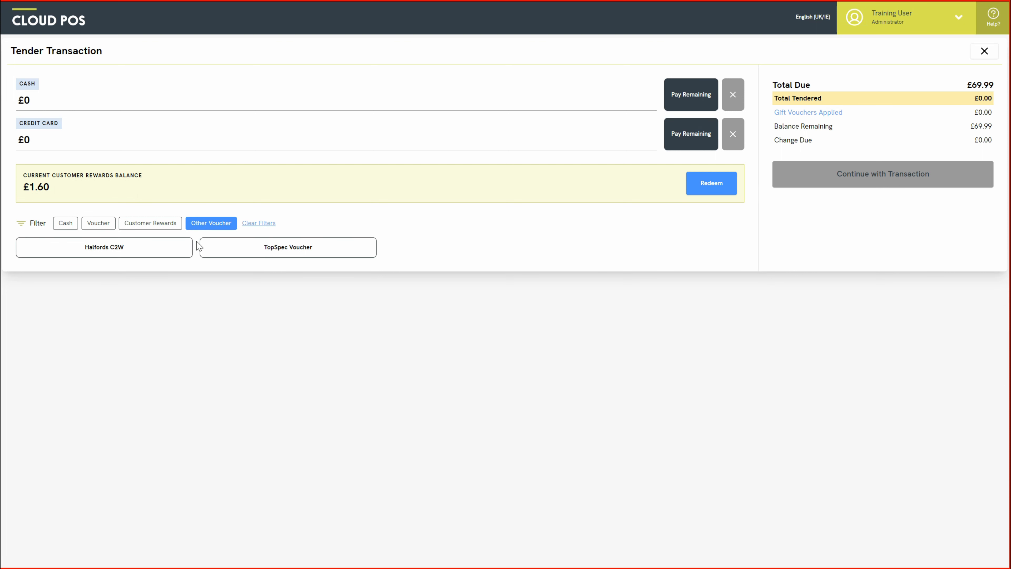
{"action": "left_click", "coordinate": [257, 224]}
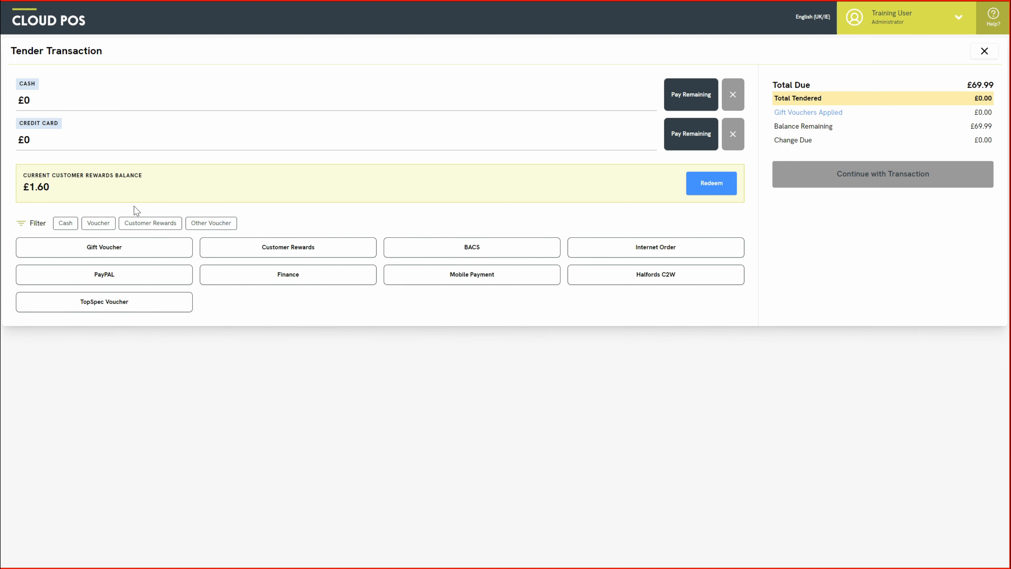
Pay the full balance by credit card and complete the sale with the printed receipt and cash drawer options off, returning to the POS screen.
{"action": "left_click", "coordinate": [681, 143]}
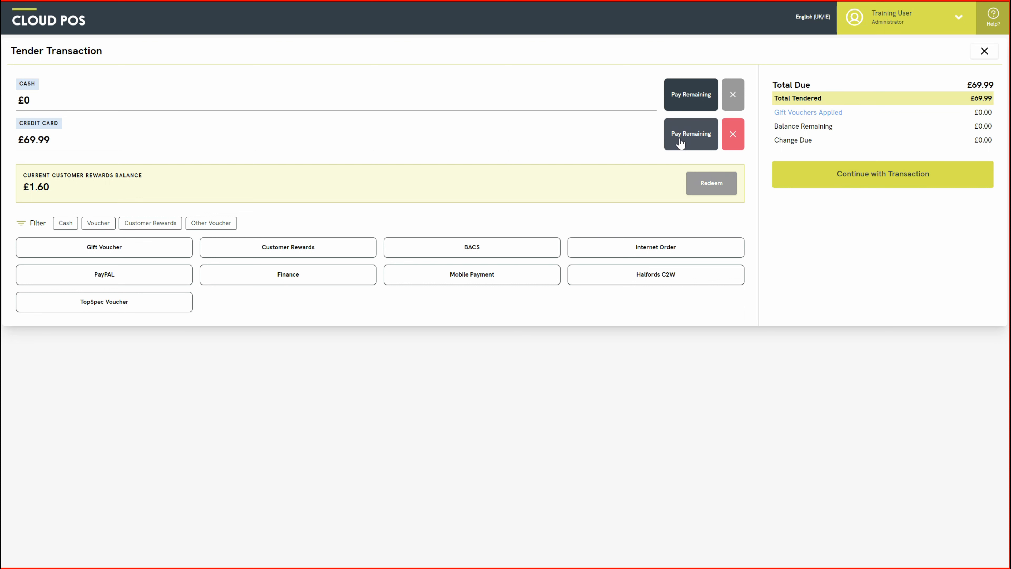
{"action": "left_click", "coordinate": [883, 190]}
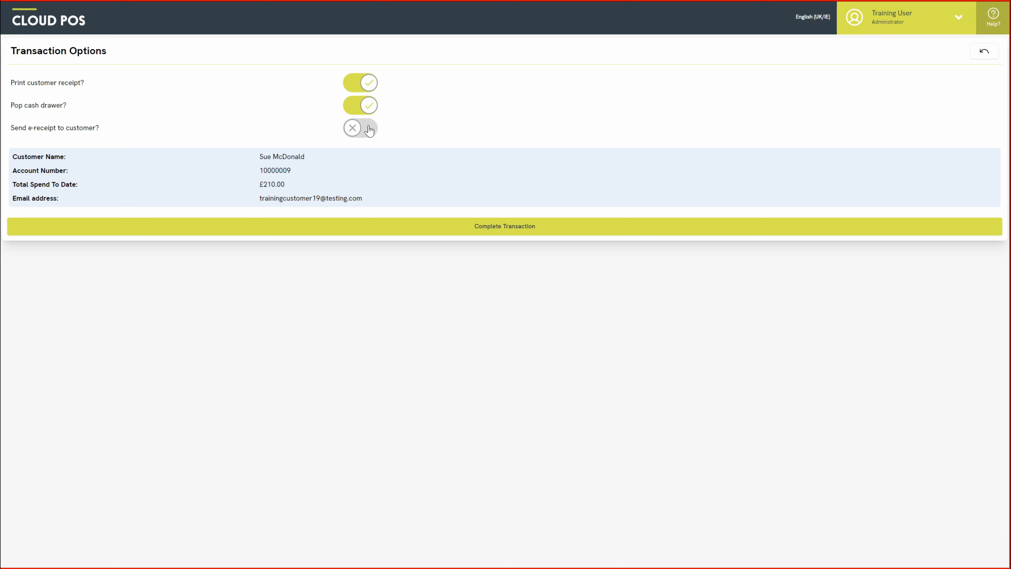
{"action": "left_click", "coordinate": [369, 89]}
{"action": "left_click", "coordinate": [368, 107]}
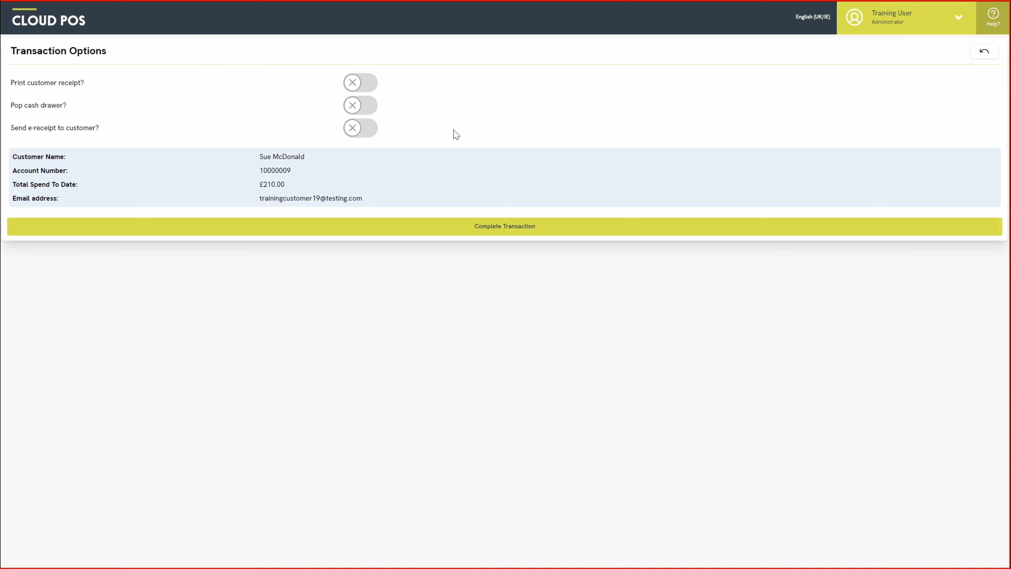
{"action": "left_click", "coordinate": [560, 232]}
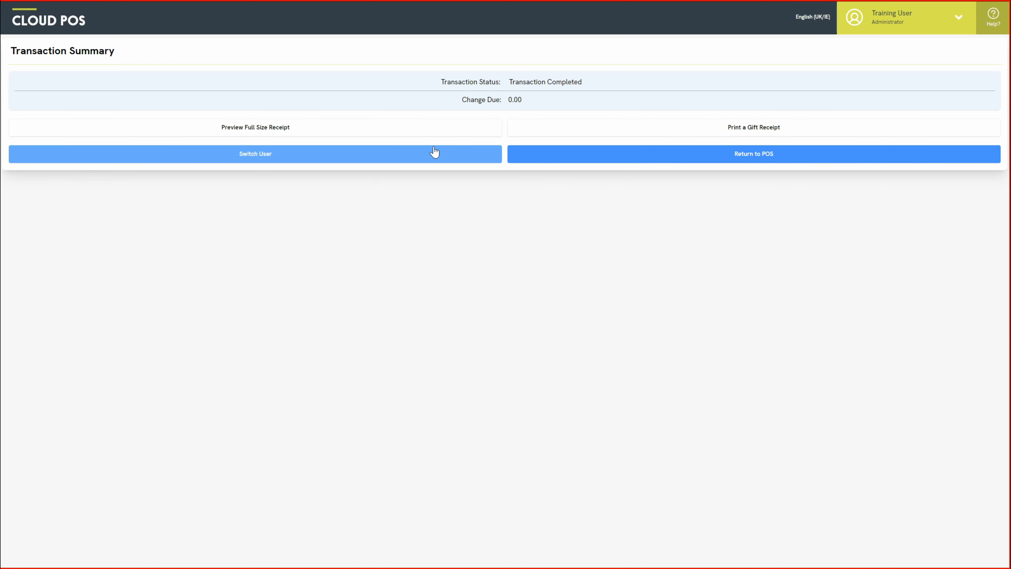
{"action": "left_click", "coordinate": [615, 160]}
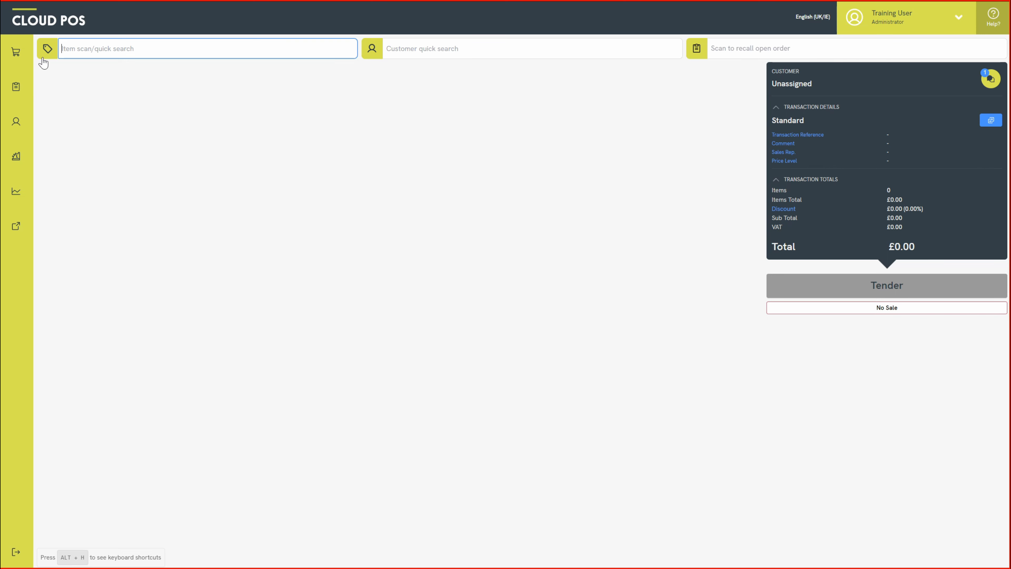
Start a return by searching past transactions and recall the £340.00 transaction dated 06/12/2023.
{"action": "left_click", "coordinate": [13, 54]}
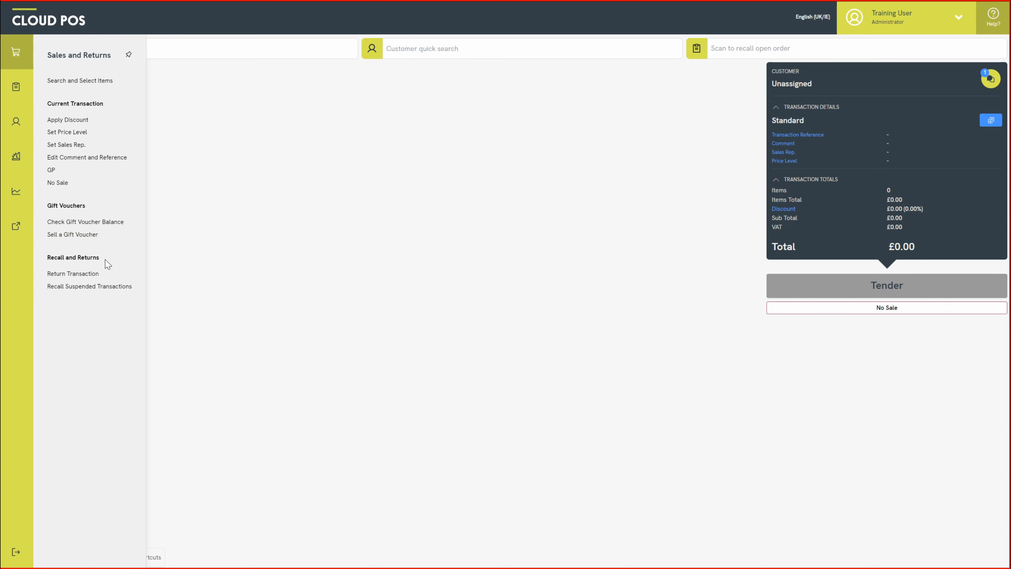
{"action": "left_click", "coordinate": [91, 275]}
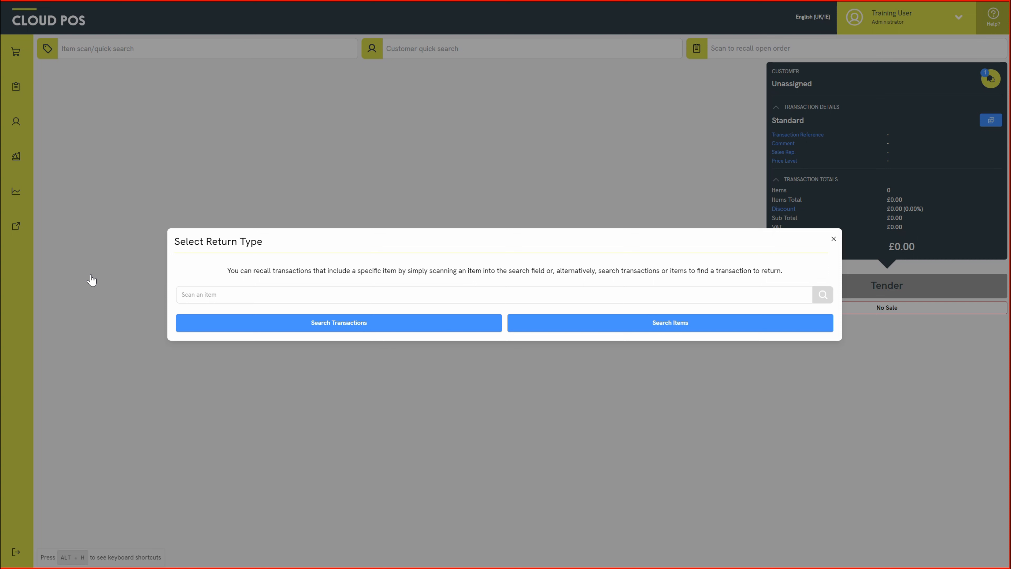
{"action": "left_click", "coordinate": [198, 293]}
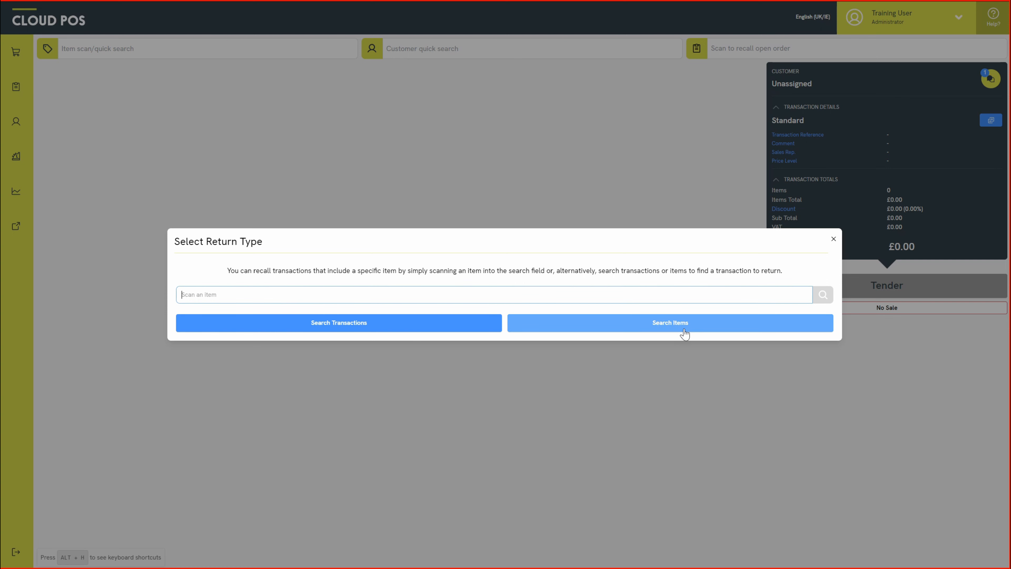
{"action": "left_click", "coordinate": [466, 323]}
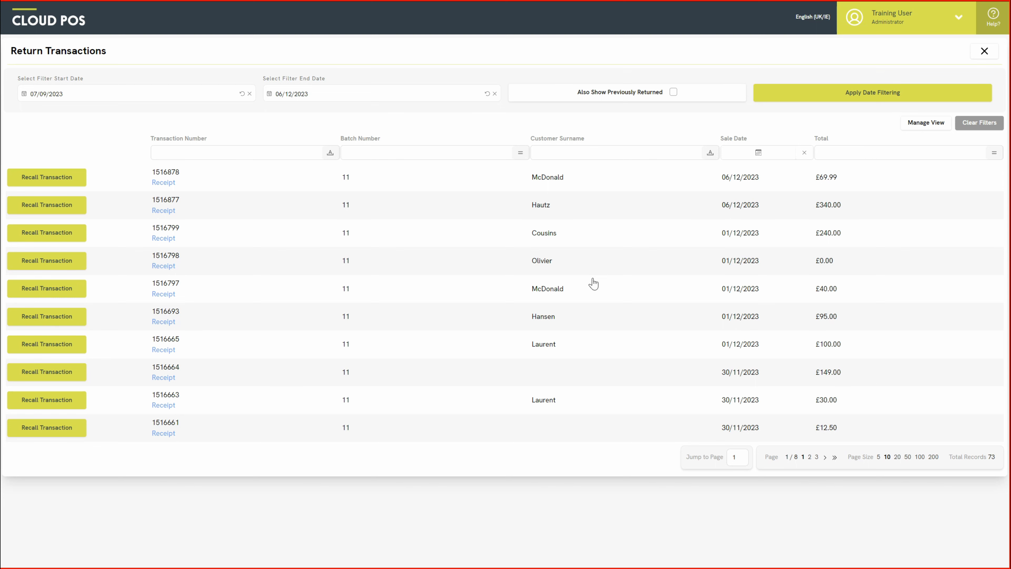
{"action": "left_click", "coordinate": [42, 207]}
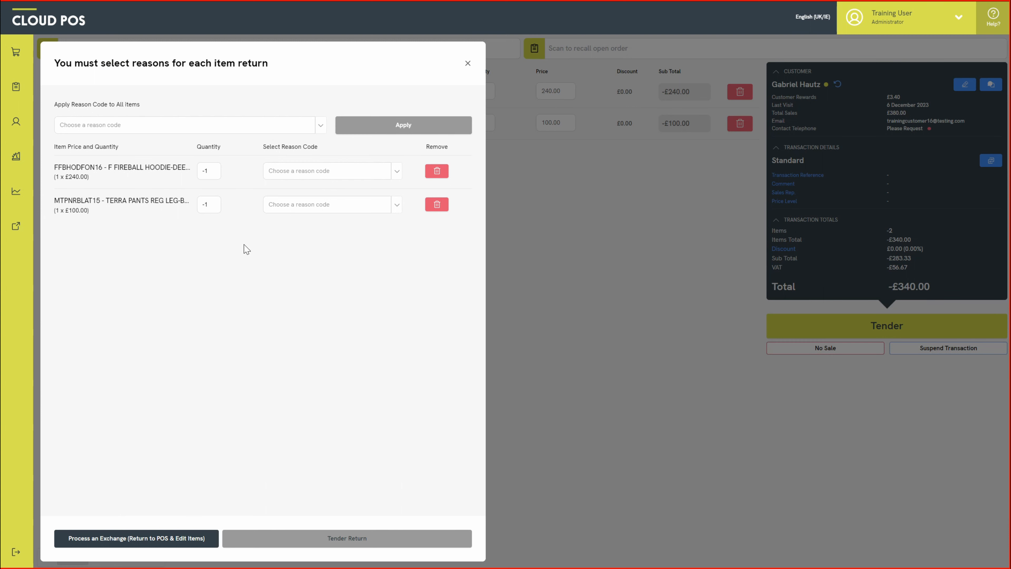
Set the Fireball hoodie's return reason to "Main - Item Incorrect / wrong size" and remove the Terra pants from the return.
{"action": "left_click", "coordinate": [386, 176]}
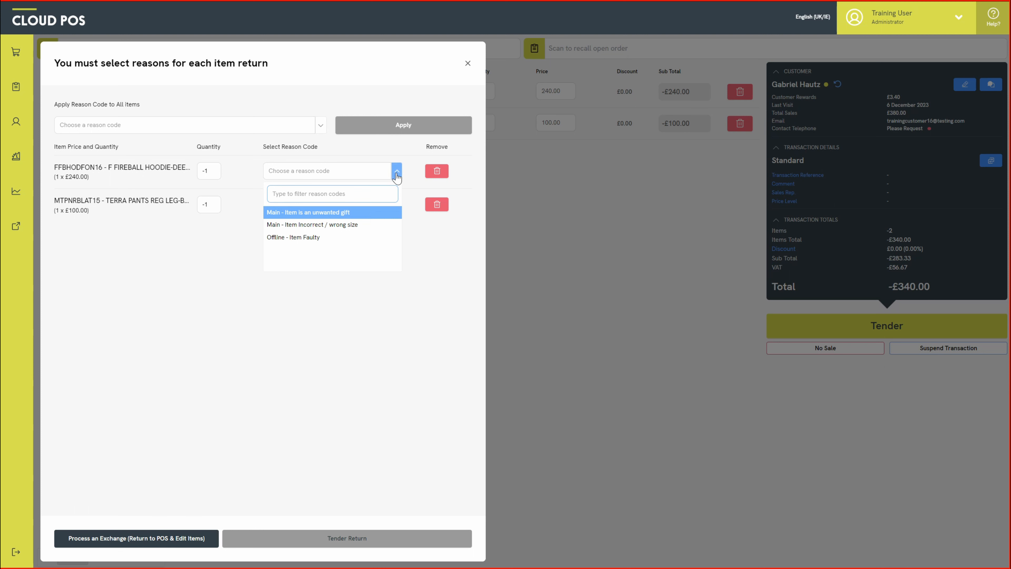
{"action": "left_click", "coordinate": [337, 225]}
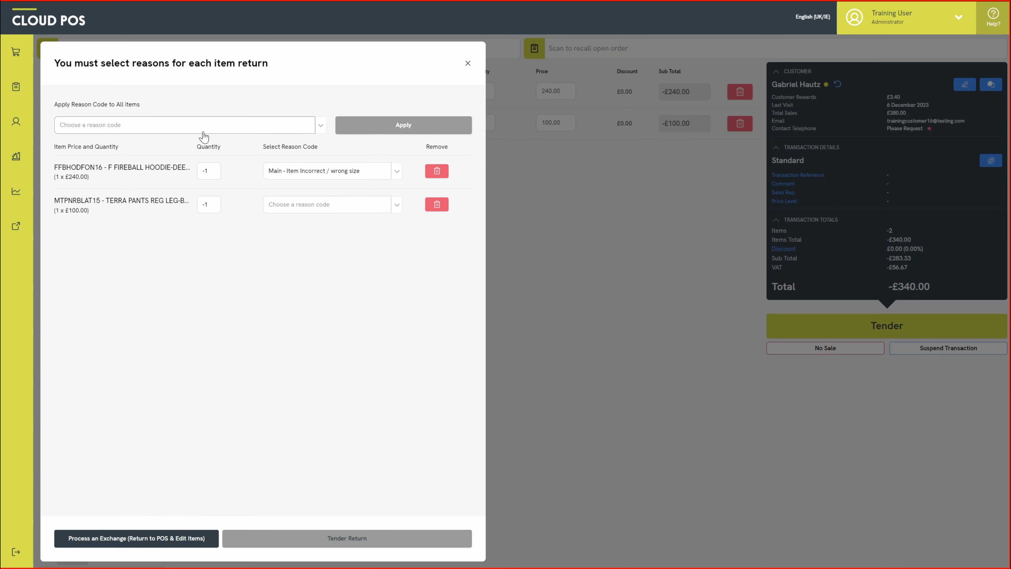
{"action": "left_click", "coordinate": [437, 204]}
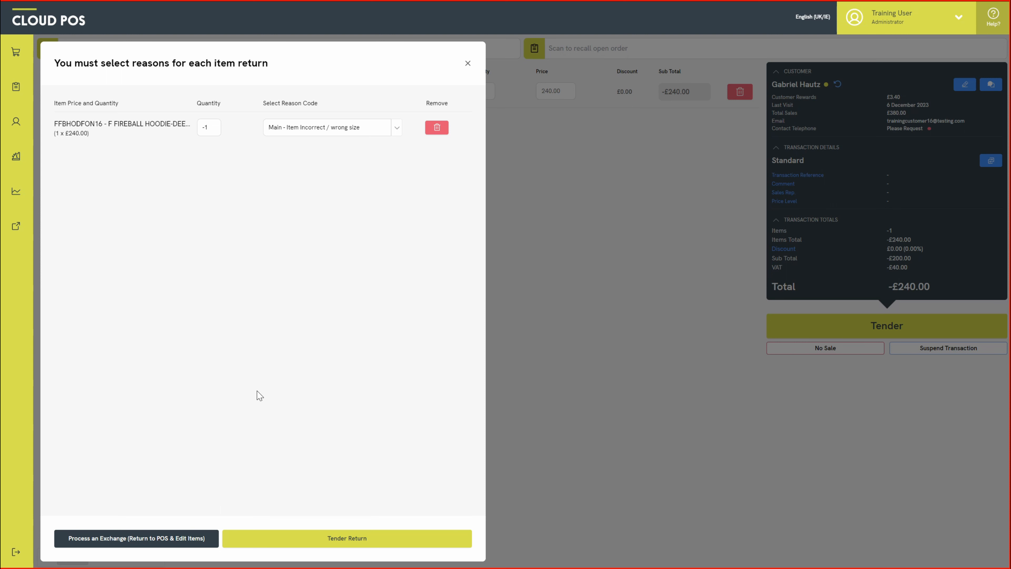
Process the return as an exchange and add the F FIREBALL HOODIE-DEEP FOREST-UK10/EUR38 using an item search for "hoodie".
{"action": "left_click", "coordinate": [171, 538]}
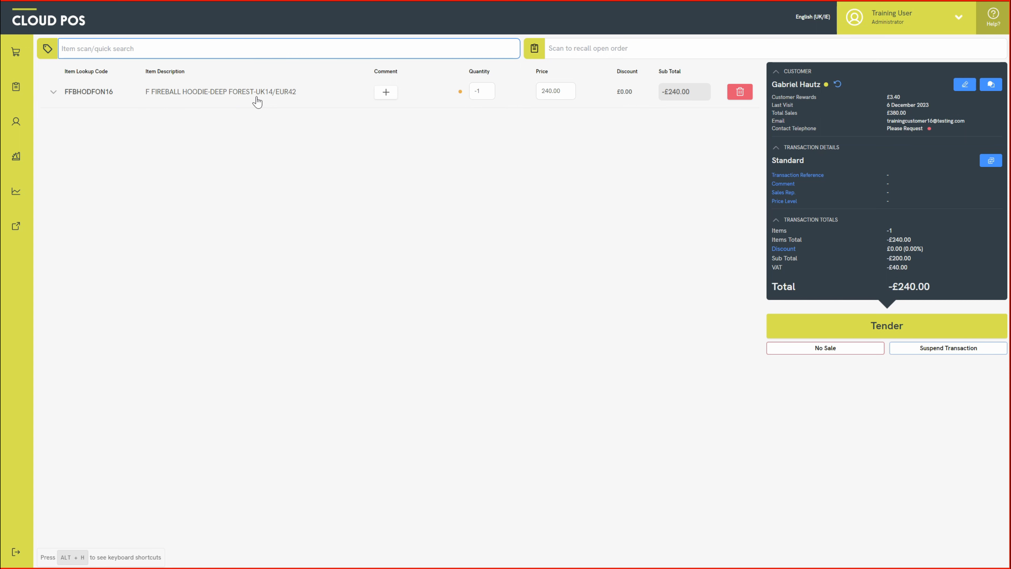
{"action": "type", "text": "hoodie"}
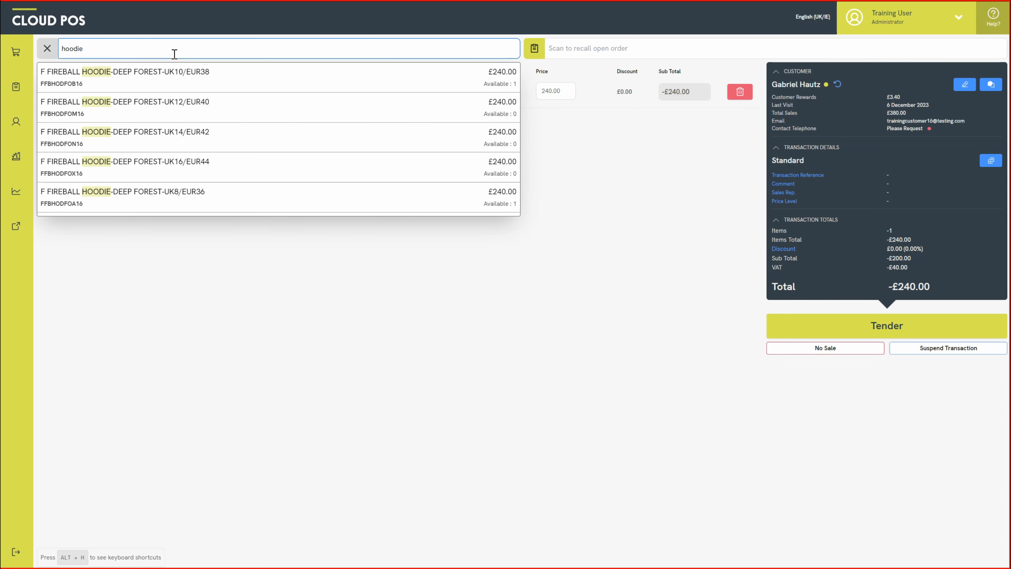
{"action": "left_click", "coordinate": [204, 82]}
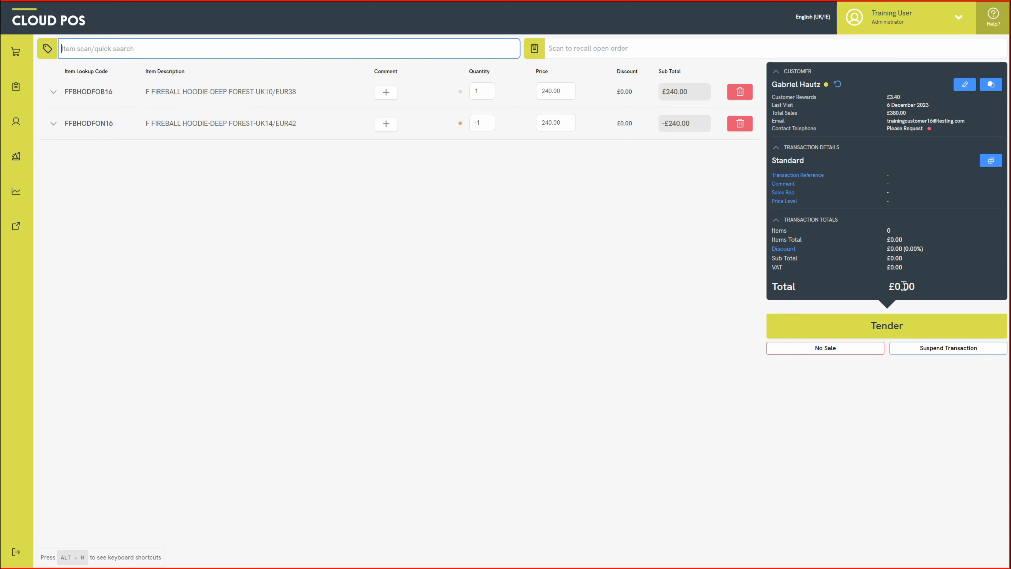
Tender and complete the hoodie exchange with the printed receipt and cash drawer options off, returning to the POS screen.
{"action": "left_click", "coordinate": [921, 331]}
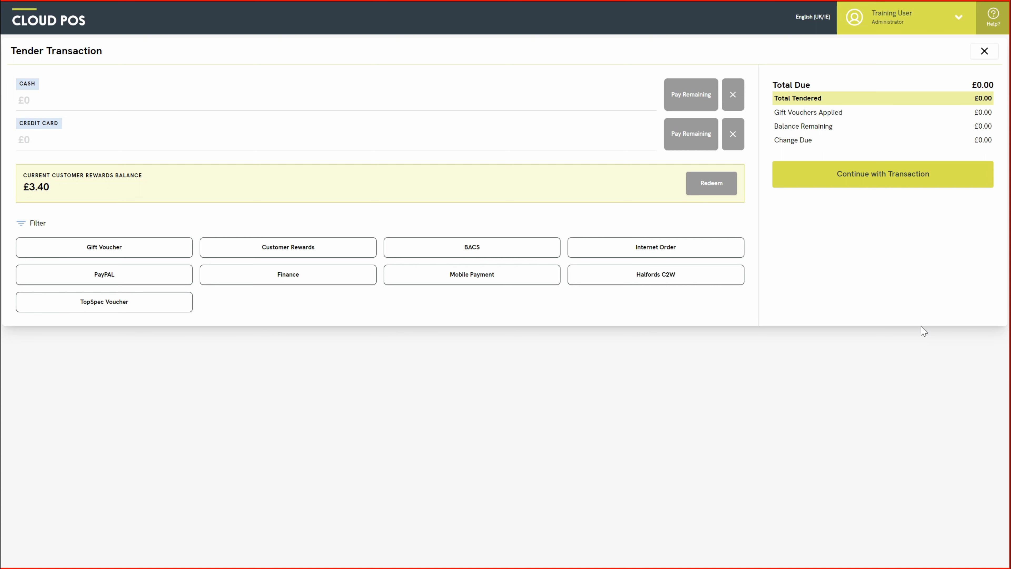
{"action": "left_click", "coordinate": [922, 186]}
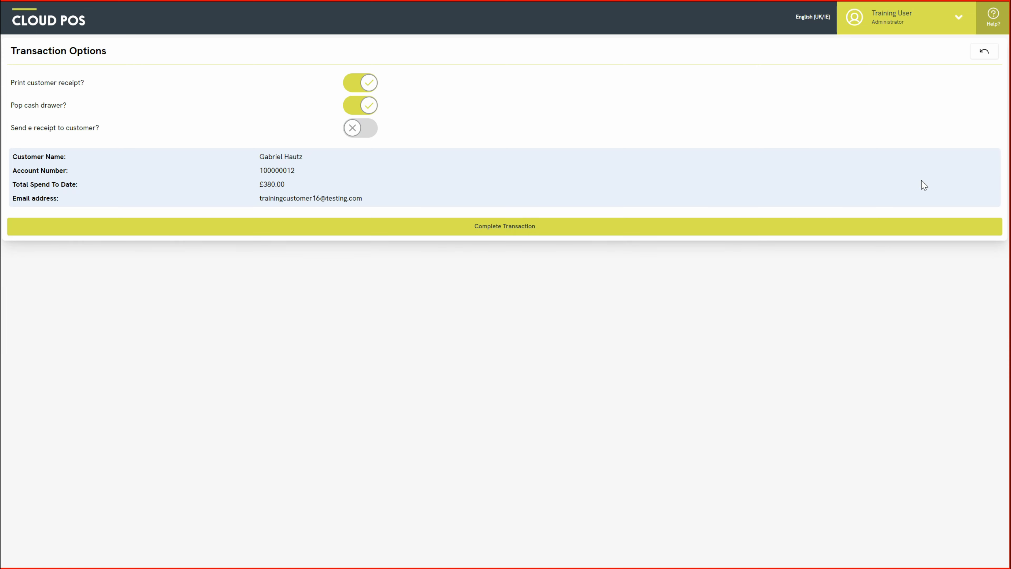
{"action": "left_click", "coordinate": [357, 85]}
{"action": "left_click", "coordinate": [356, 108]}
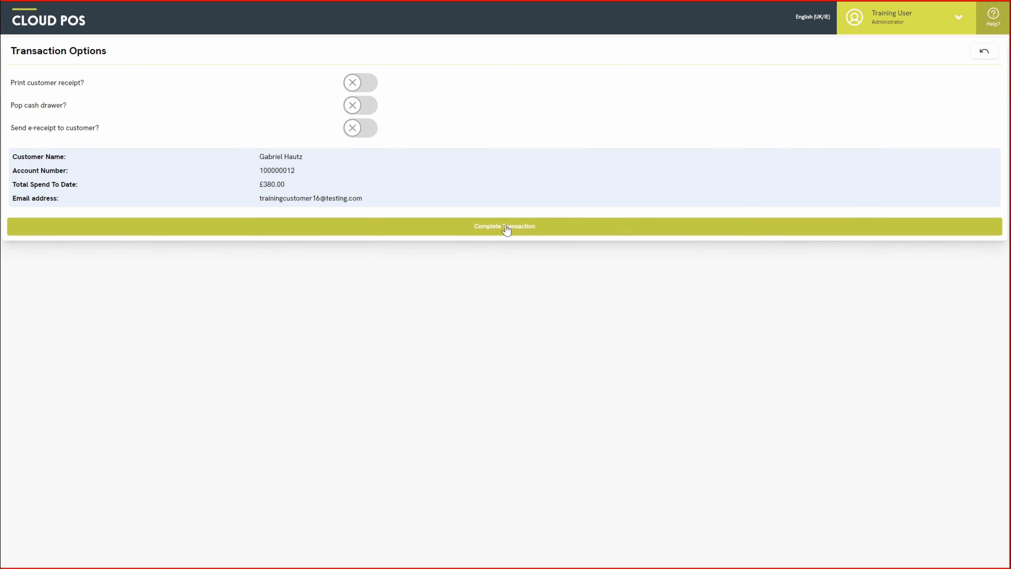
{"action": "left_click", "coordinate": [506, 227]}
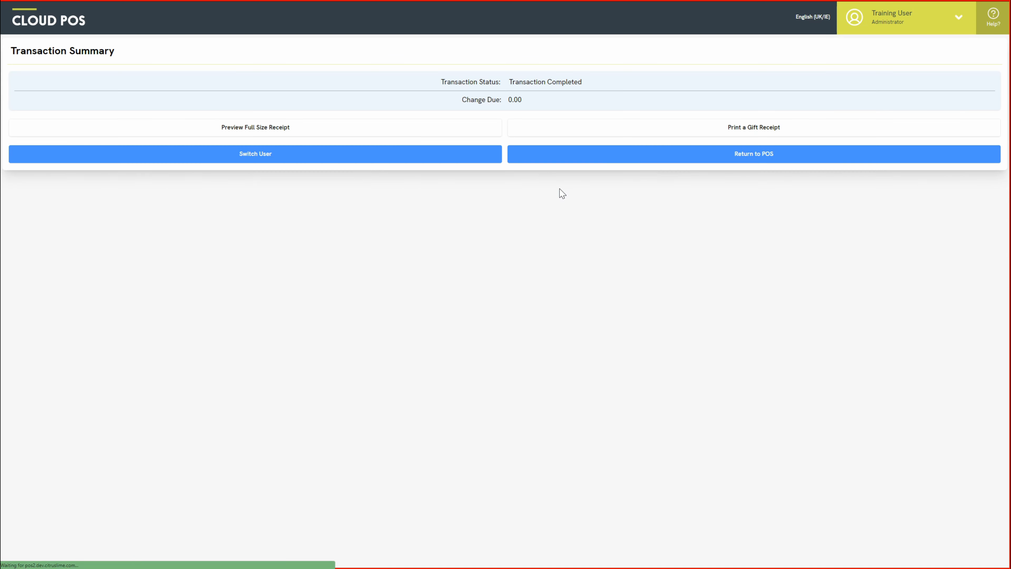
{"action": "left_click", "coordinate": [606, 160]}
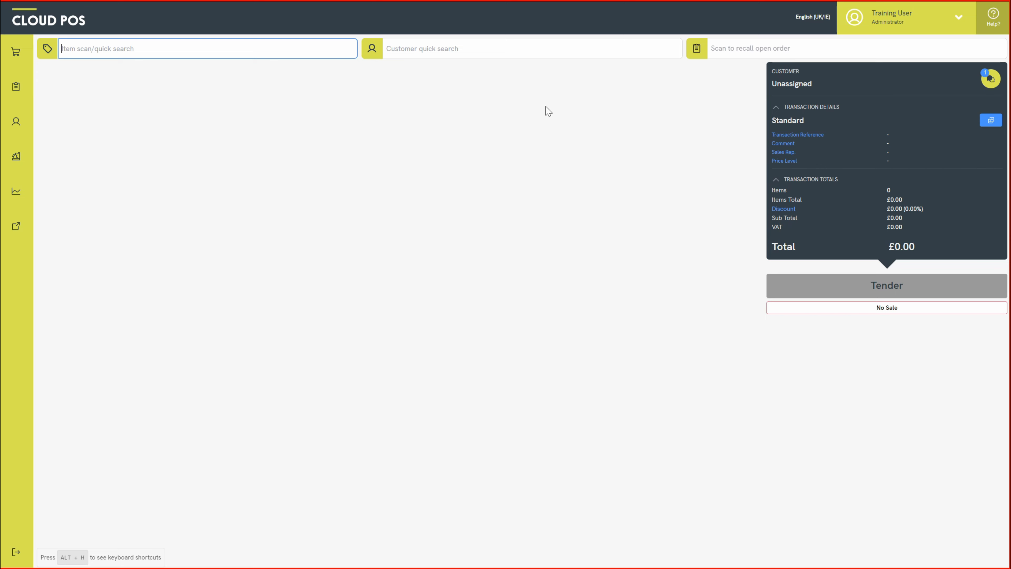
Quick-search the customers by the start of the customer's first name and assign the matching customer to a new transaction.
{"action": "left_click", "coordinate": [510, 50]}
{"action": "type", "text": "gord"}
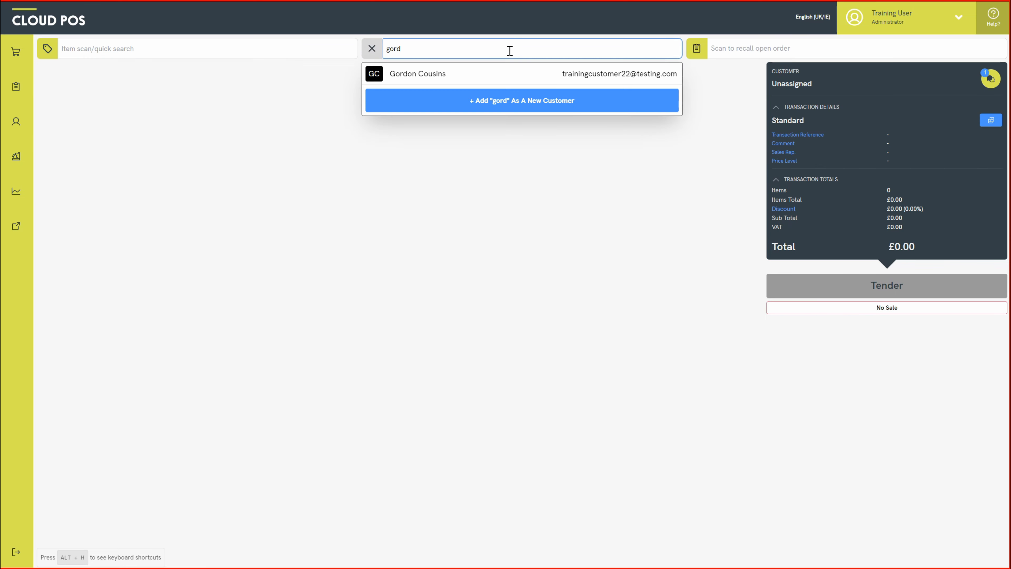
{"action": "left_click", "coordinate": [493, 72]}
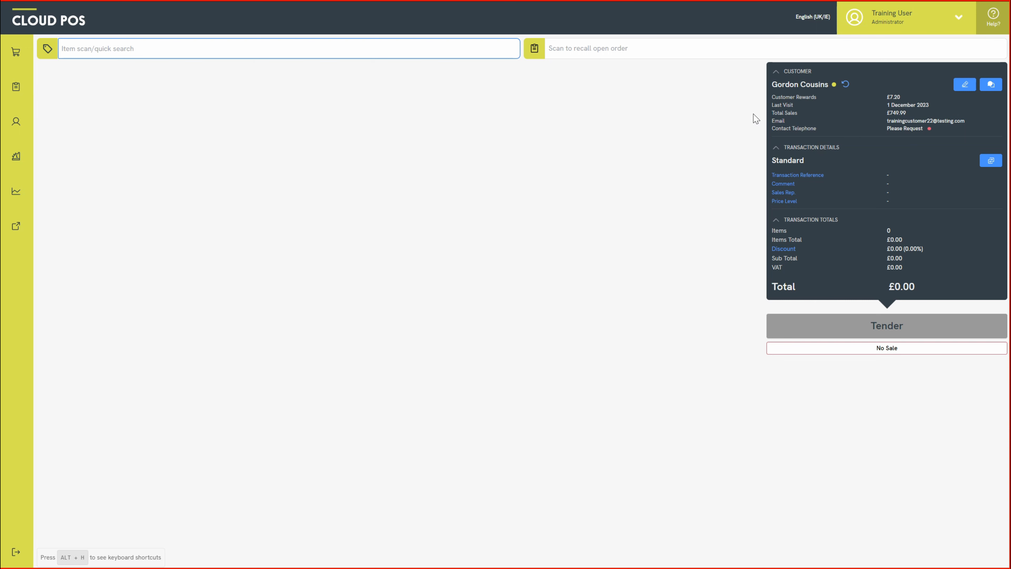
Change the customer's transaction type from Standard to Work Order.
{"action": "left_click", "coordinate": [26, 88]}
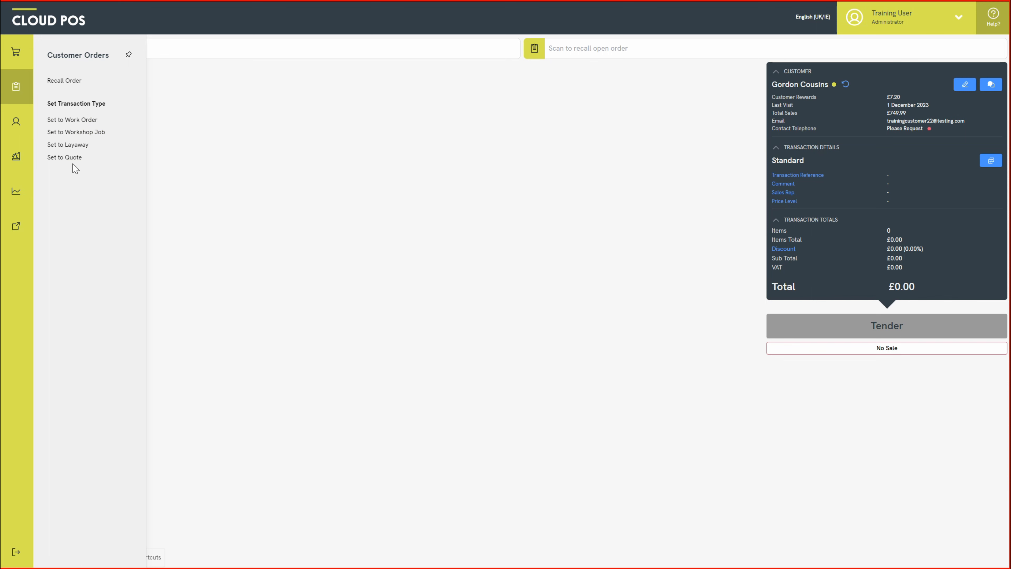
{"action": "left_click", "coordinate": [23, 100]}
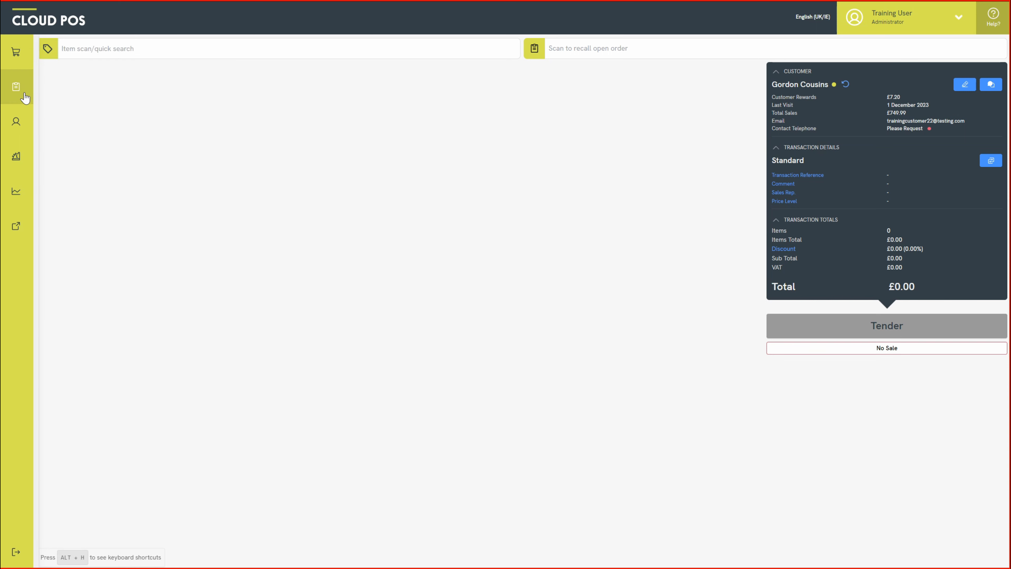
{"action": "left_click", "coordinate": [991, 161]}
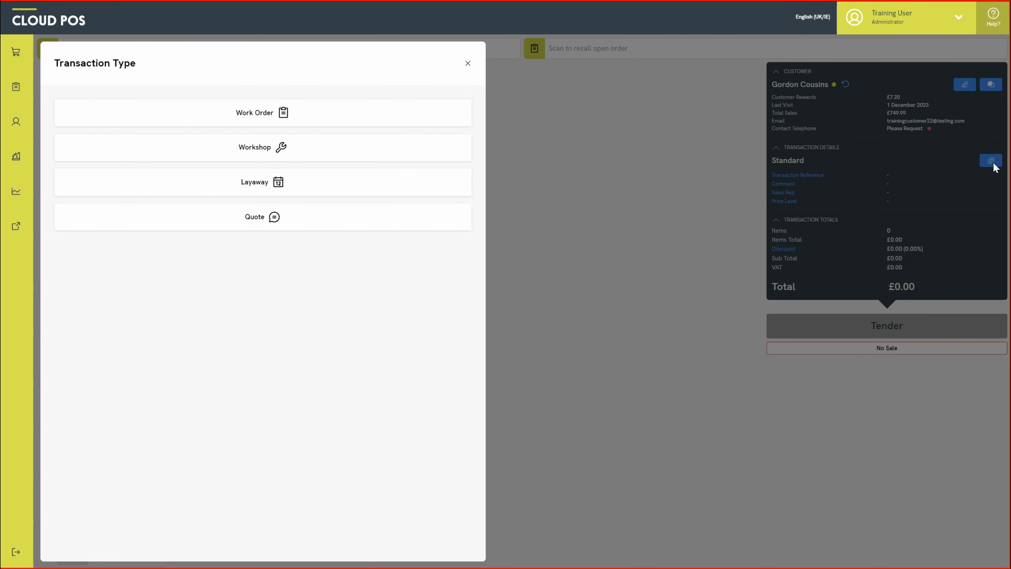
{"action": "left_click", "coordinate": [376, 122]}
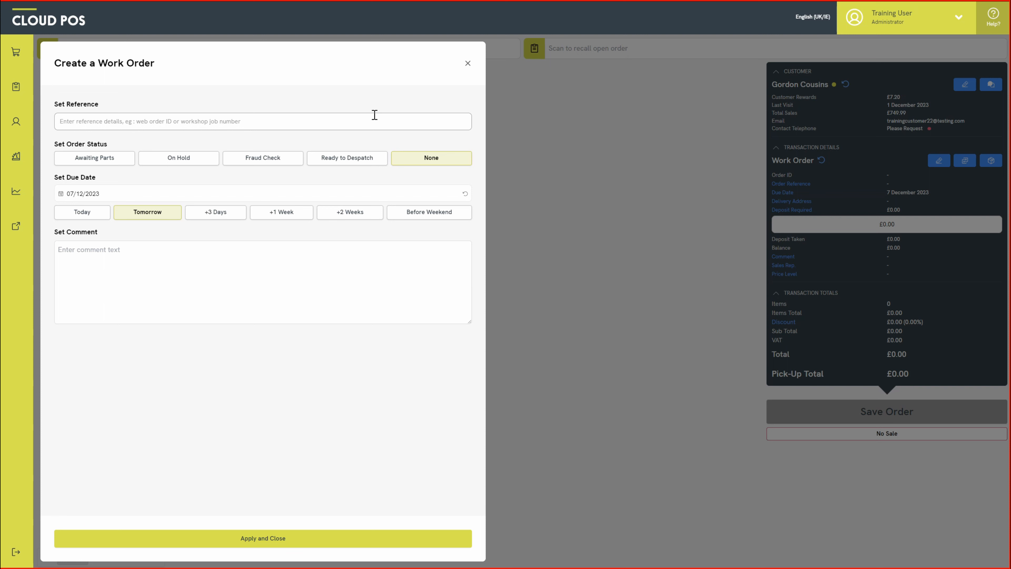
Set the work order's reference to "Hoodie special order", due date to +1 Week and comment to "Example customer comment", and apply the details.
{"action": "type", "text": "Hoo"}
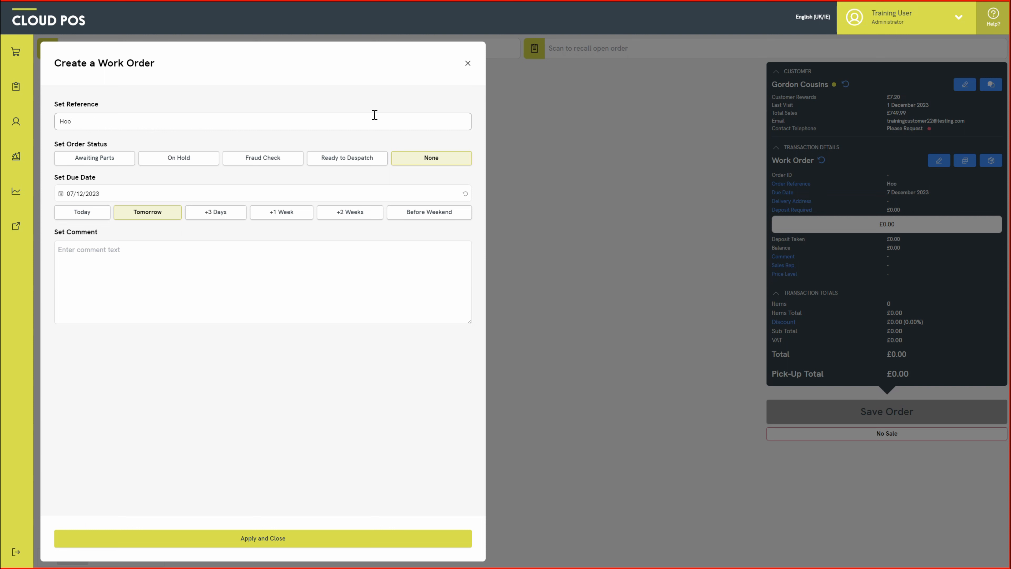
{"action": "type", "text": "die special order"}
{"action": "left_click", "coordinate": [273, 219]}
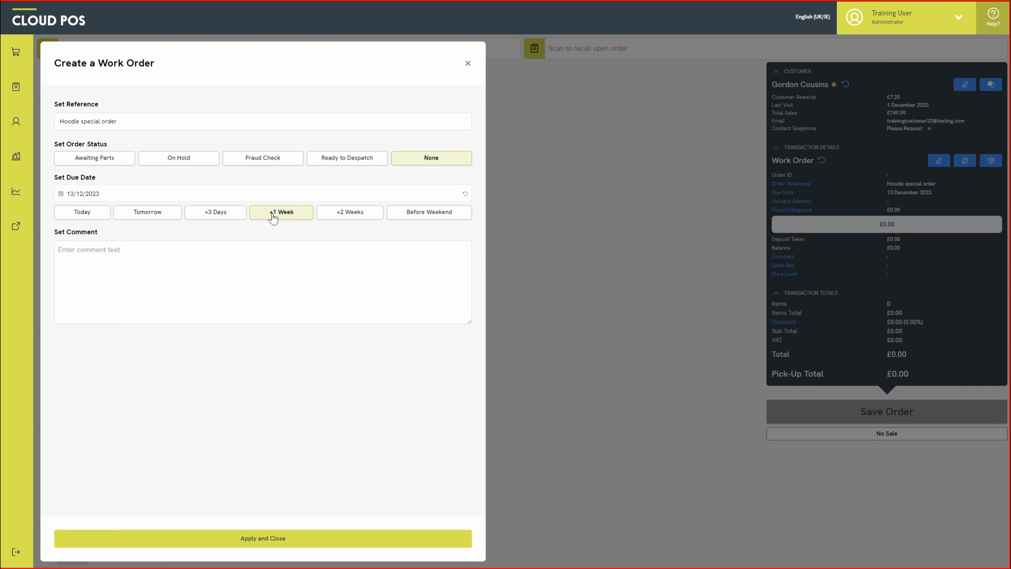
{"action": "left_click", "coordinate": [201, 247]}
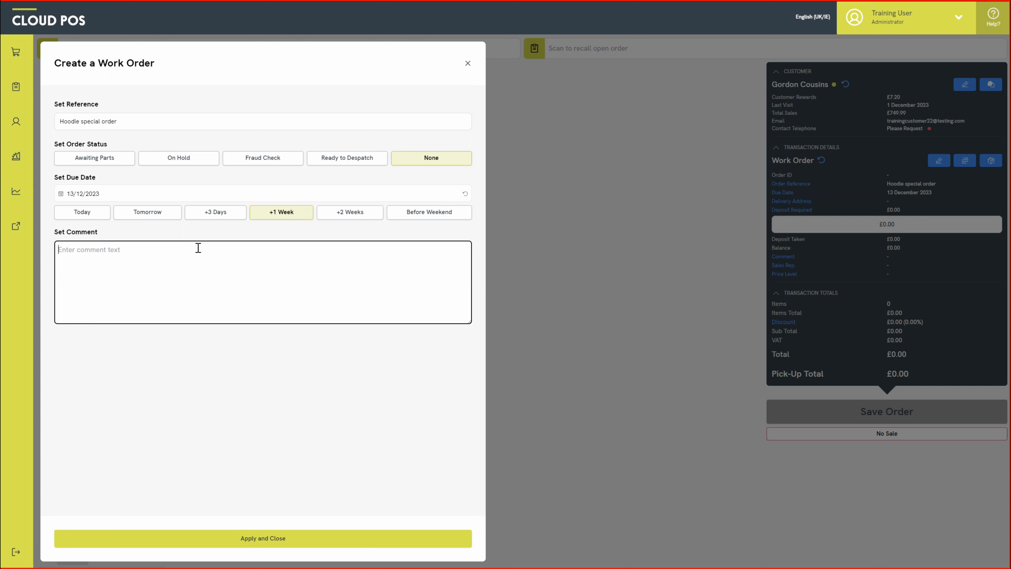
{"action": "type", "text": "Example customer comment"}
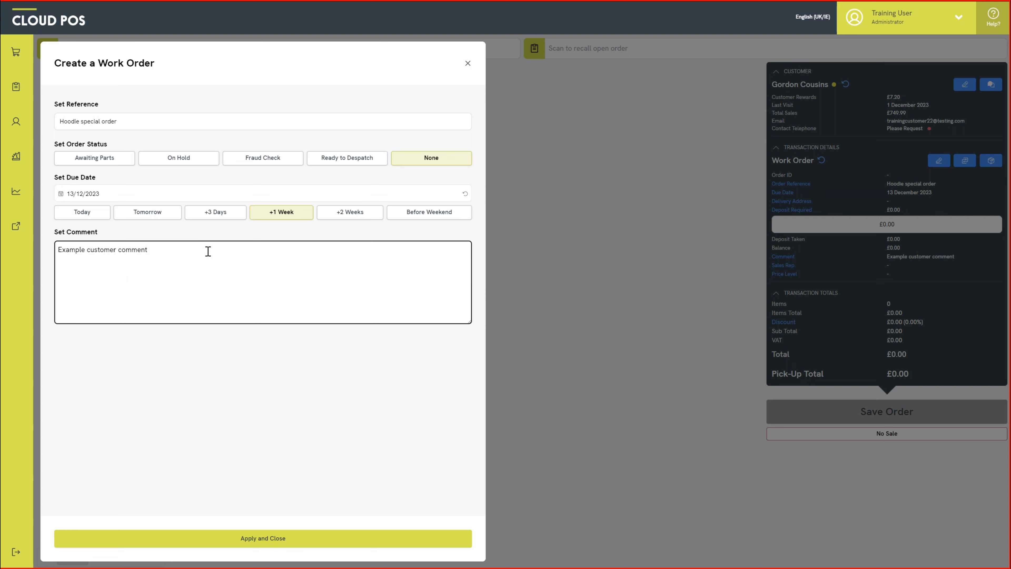
{"action": "left_click", "coordinate": [326, 538]}
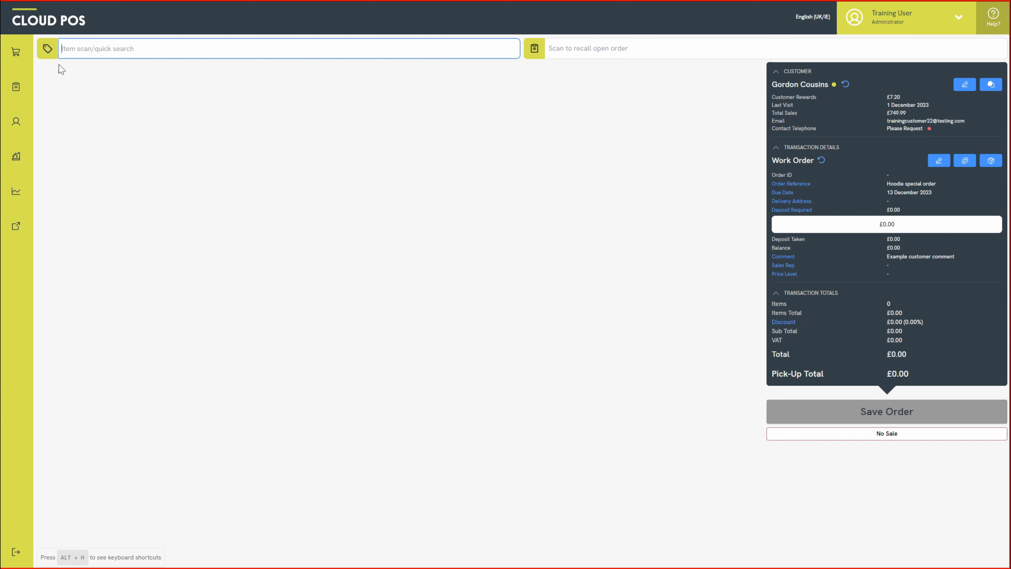
Search item descriptions for "hoodie" and add the F FIREBALL HOODIE-DEEP FOREST-UK14/EUR42 to the work order, leaving all items shown rather than local stock only.
{"action": "left_click", "coordinate": [47, 51]}
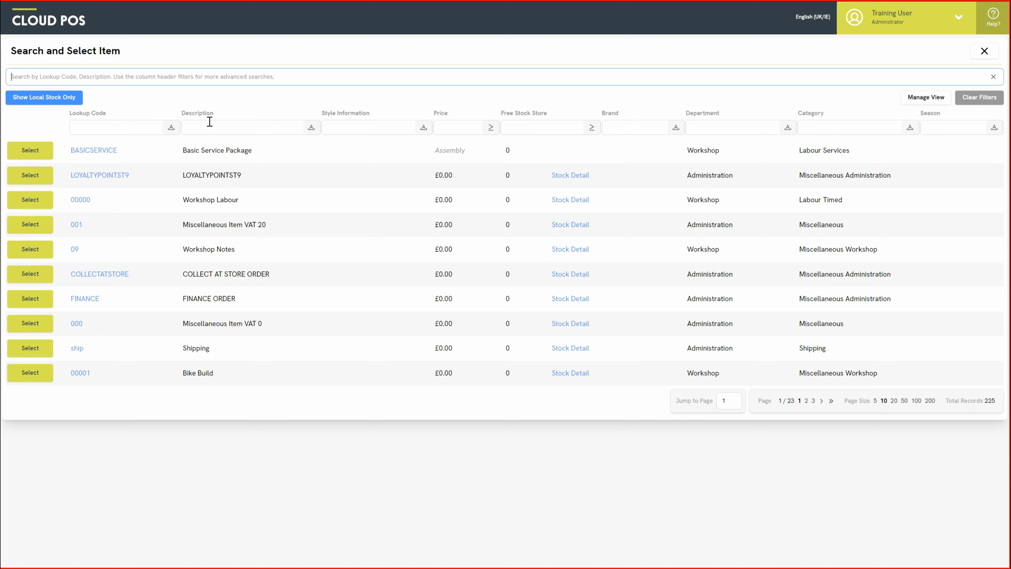
{"action": "left_click", "coordinate": [209, 122]}
{"action": "type", "text": "hoodie"}
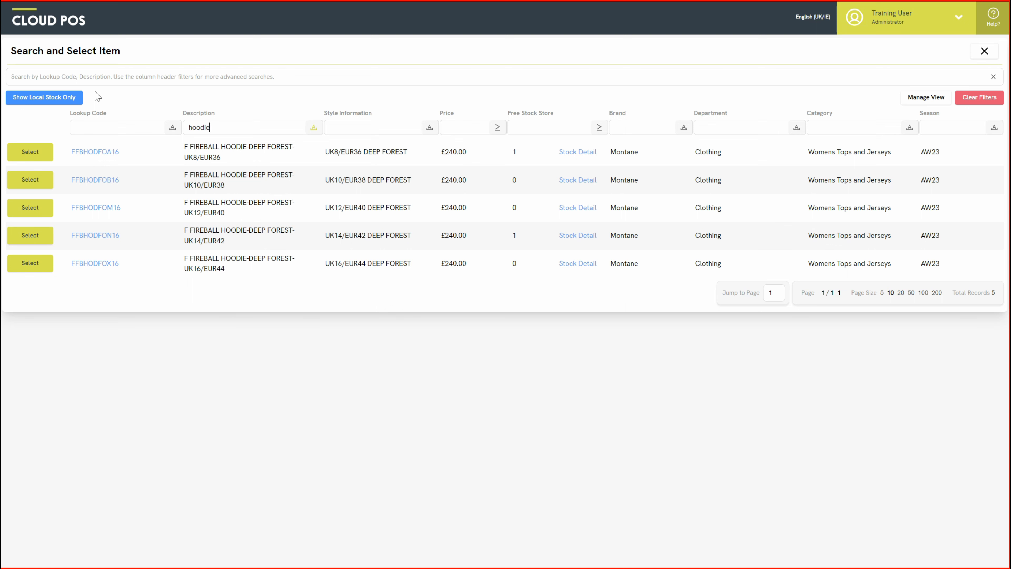
{"action": "left_click", "coordinate": [69, 100]}
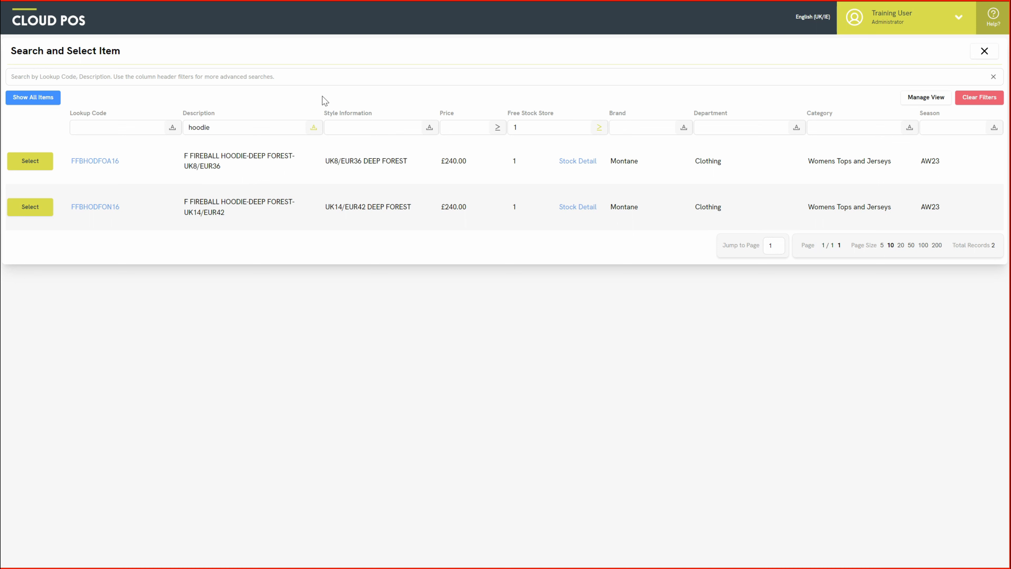
{"action": "left_click", "coordinate": [56, 104]}
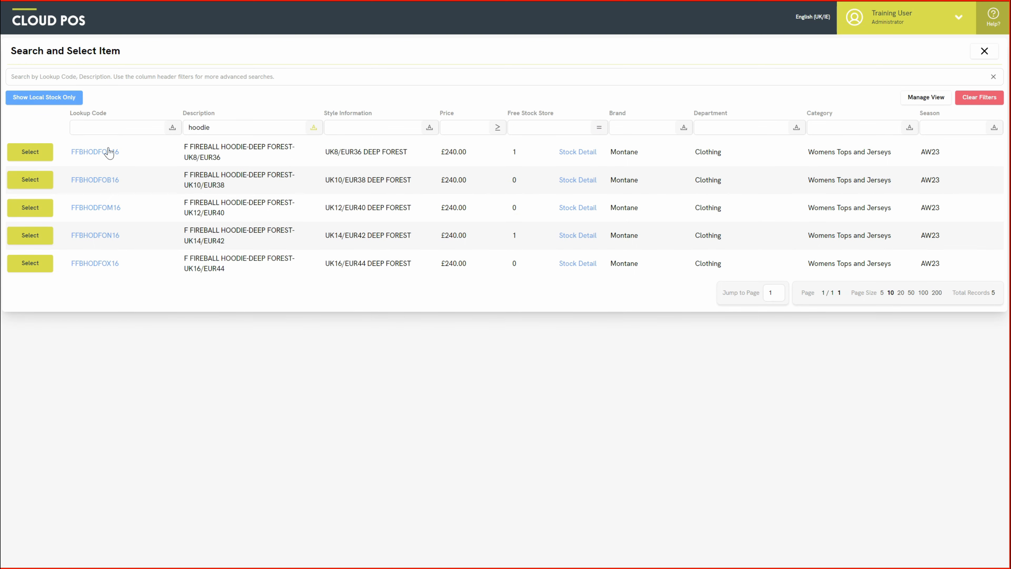
{"action": "left_click", "coordinate": [49, 238]}
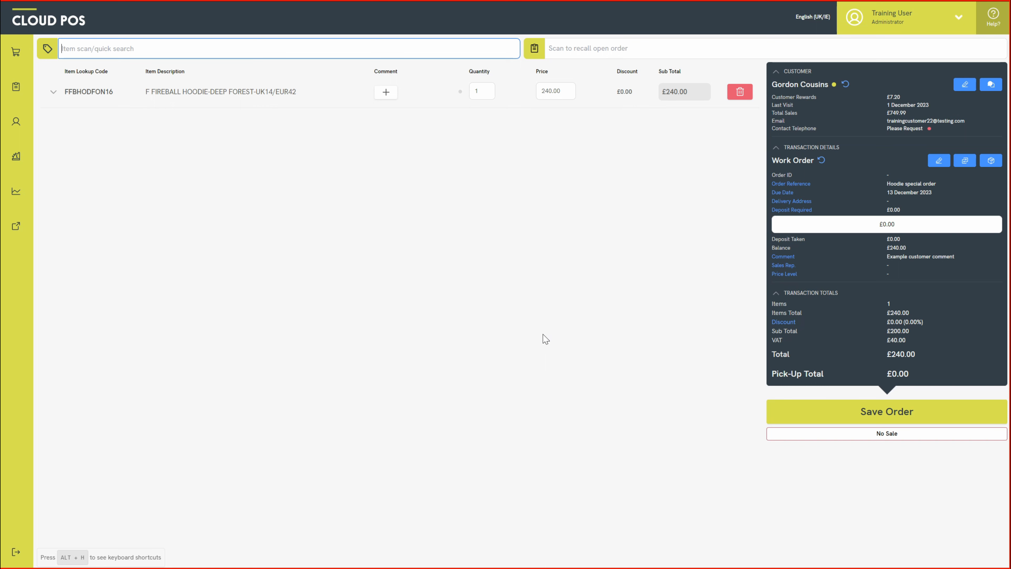
Save the work order without a deposit, with the printed receipt and cash drawer options off, and return to the POS screen.
{"action": "left_click", "coordinate": [22, 88]}
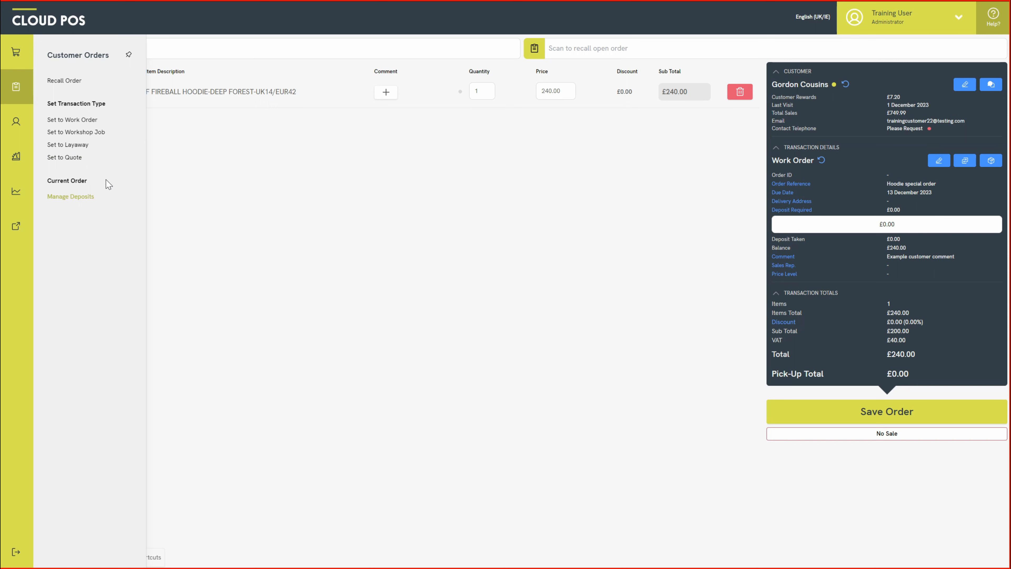
{"action": "left_click", "coordinate": [244, 180]}
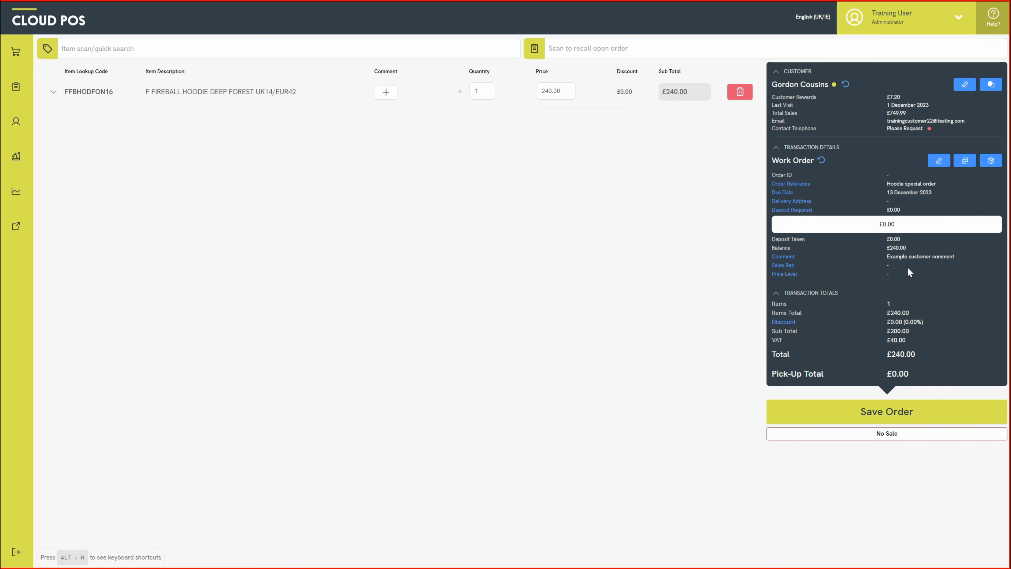
{"action": "left_click", "coordinate": [940, 419]}
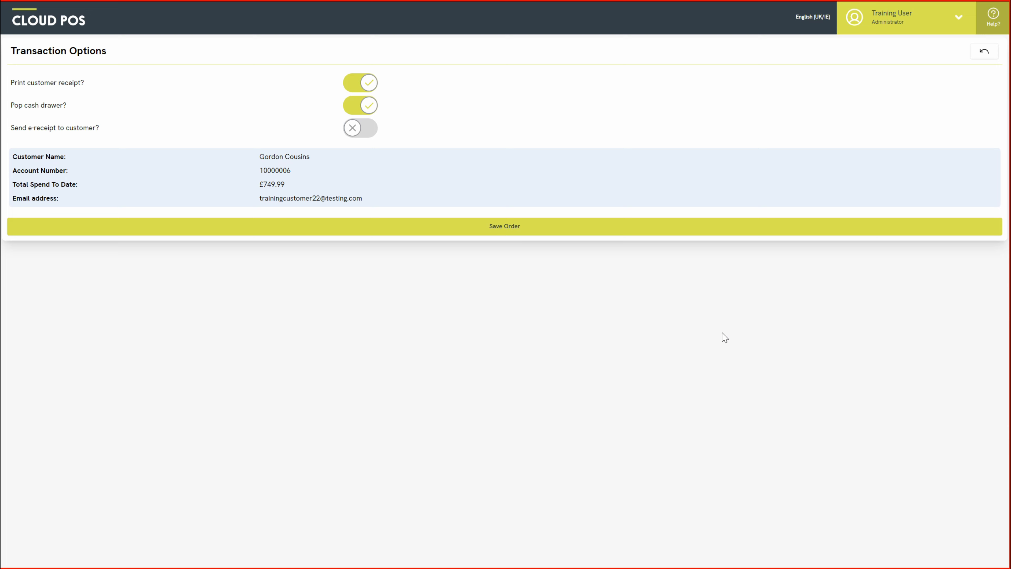
{"action": "left_click", "coordinate": [367, 82]}
{"action": "left_click", "coordinate": [368, 105]}
{"action": "left_click", "coordinate": [556, 231]}
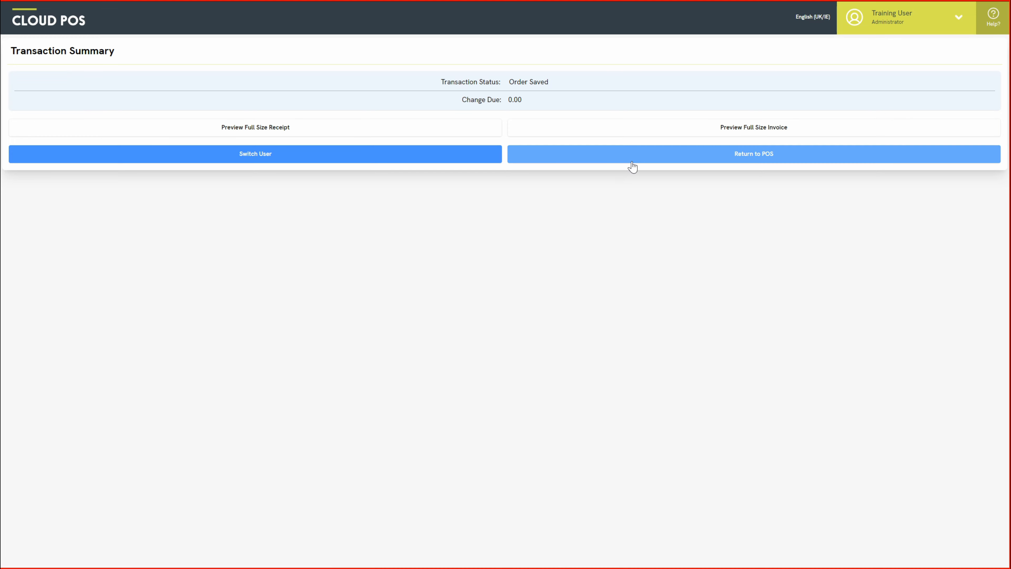
{"action": "left_click", "coordinate": [633, 163]}
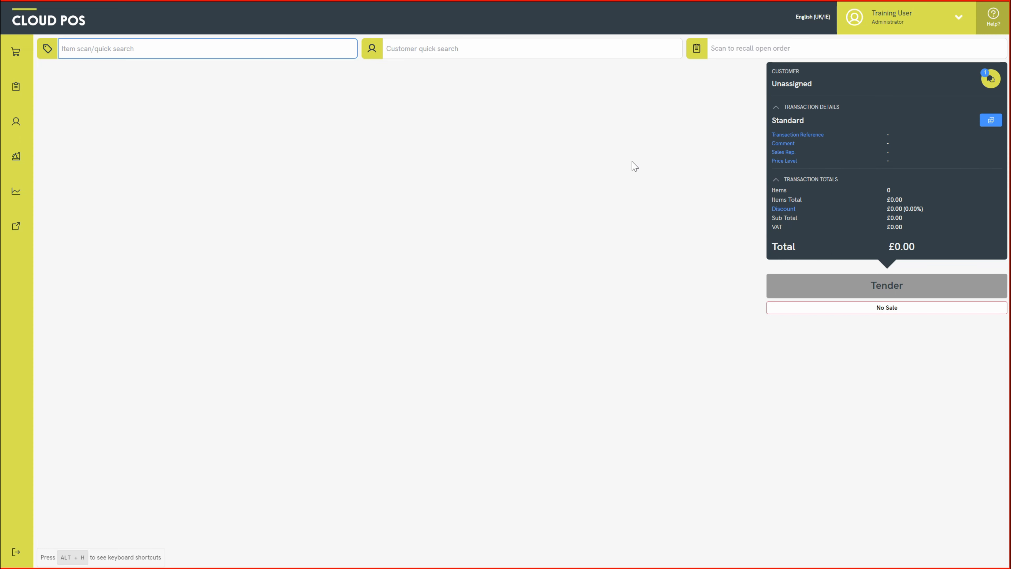
Assign the same customer through a quick search by first name and recall their open work order "Hoodie special order".
{"action": "left_click", "coordinate": [745, 44]}
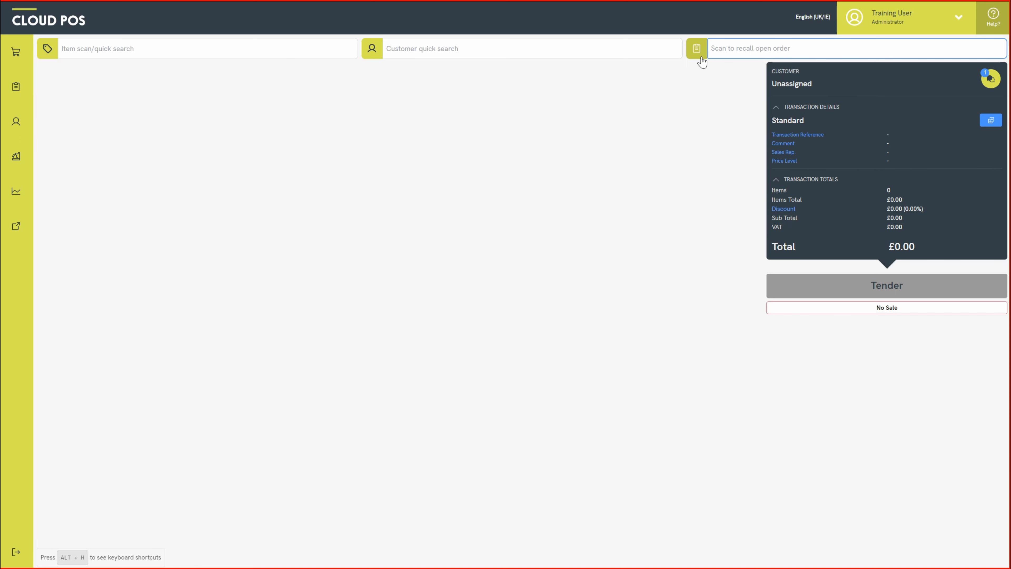
{"action": "left_click", "coordinate": [620, 56]}
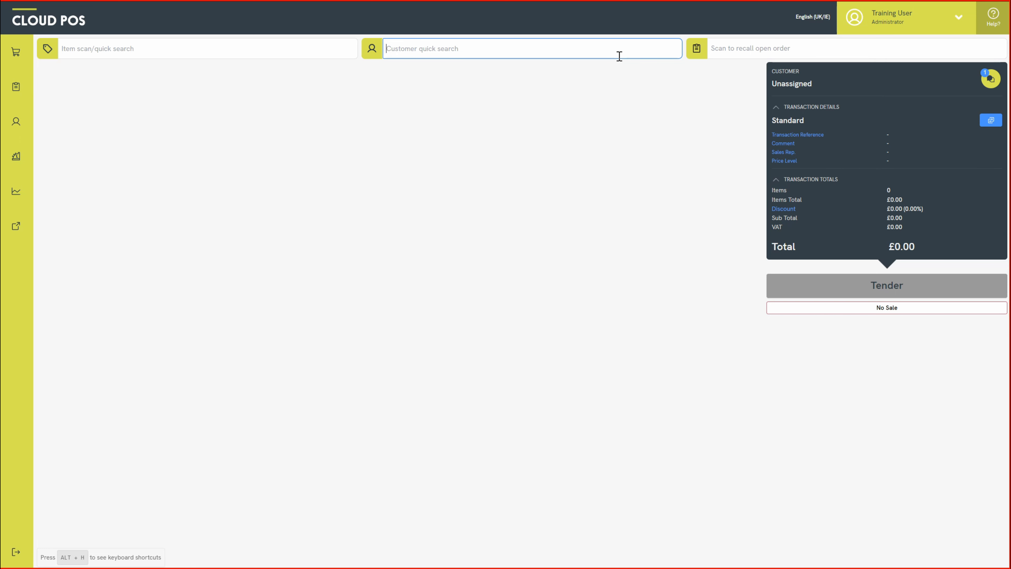
{"action": "type", "text": "gord"}
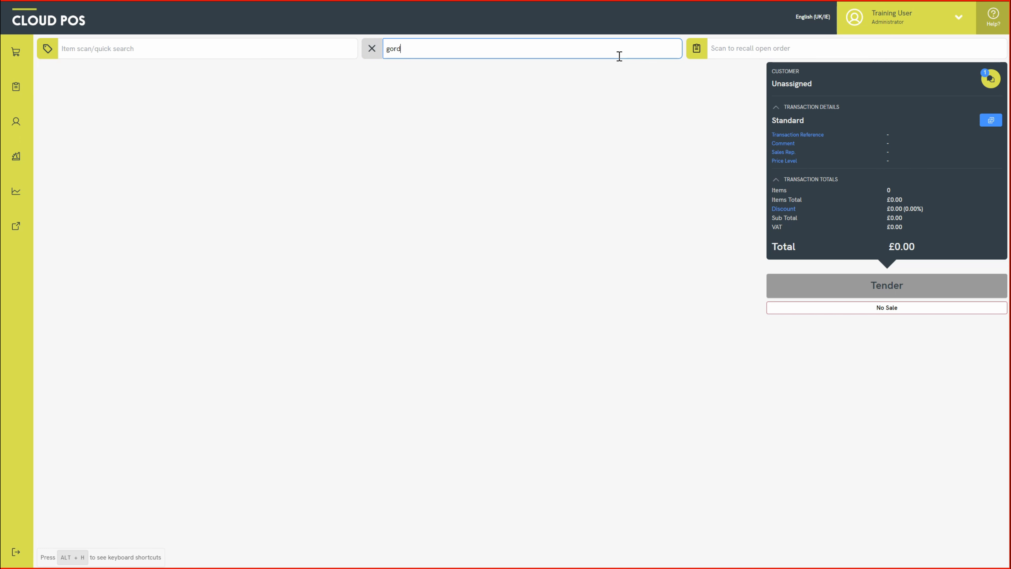
{"action": "left_click", "coordinate": [615, 74]}
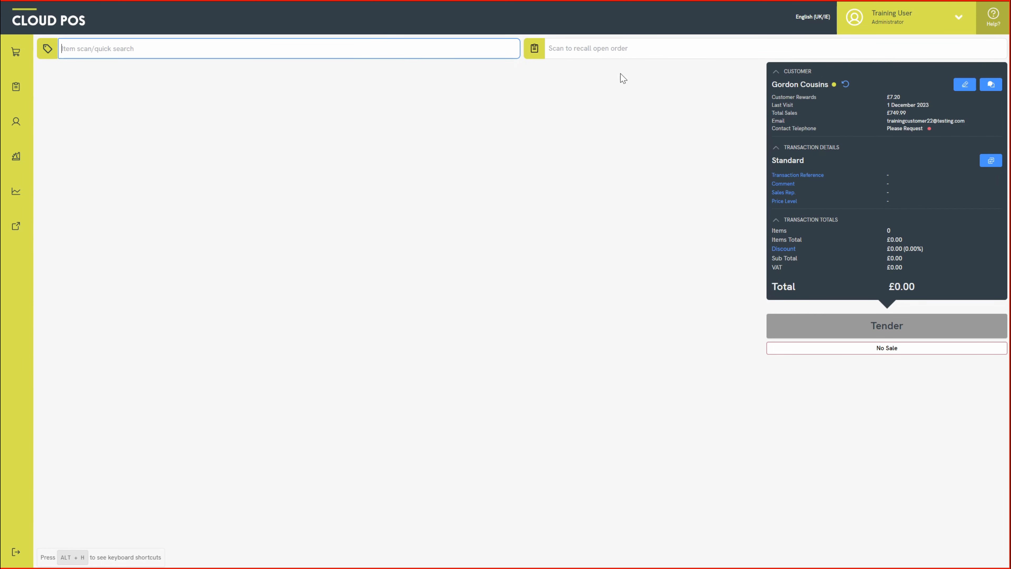
{"action": "left_click", "coordinate": [537, 52]}
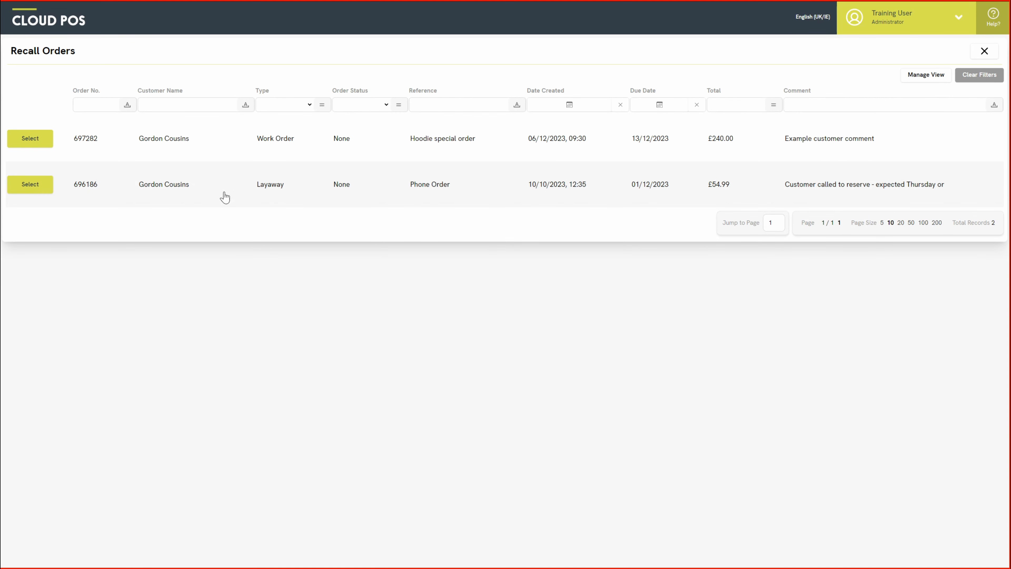
{"action": "left_click", "coordinate": [48, 145]}
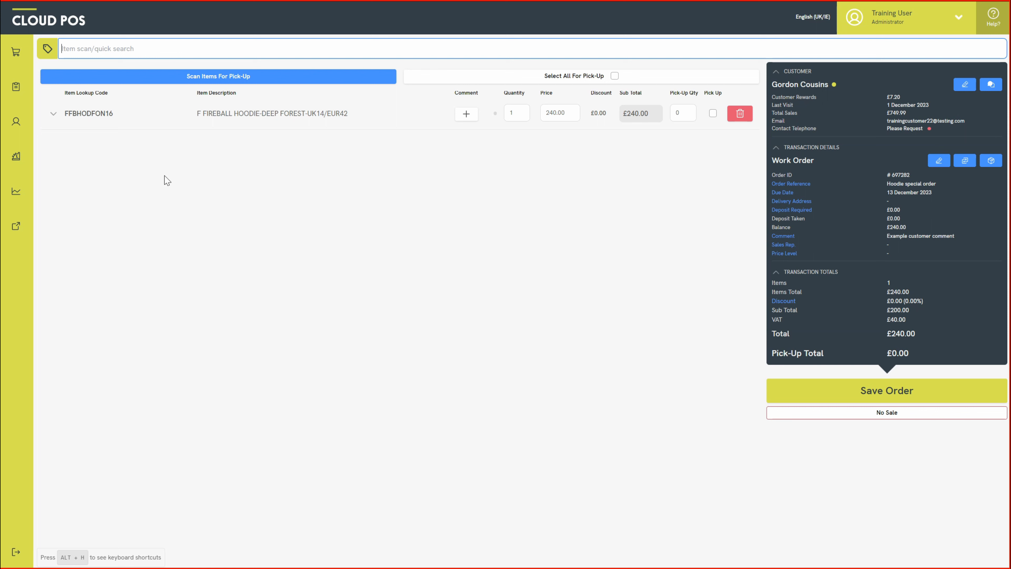
Try the hoodie's individual pick-up selection, then mark all items on the recalled work order for pick-up.
{"action": "left_click", "coordinate": [712, 114]}
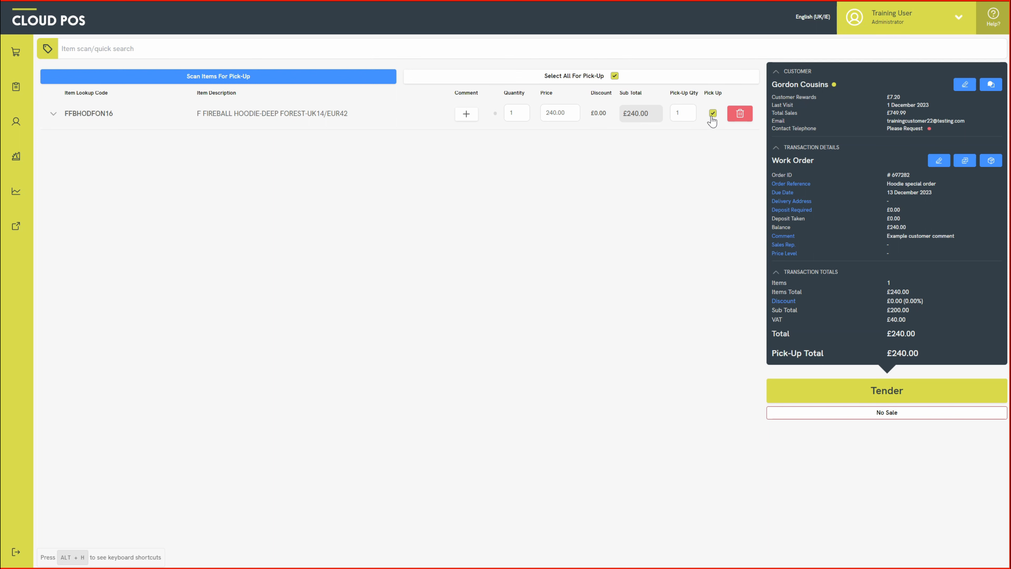
{"action": "left_click", "coordinate": [712, 115]}
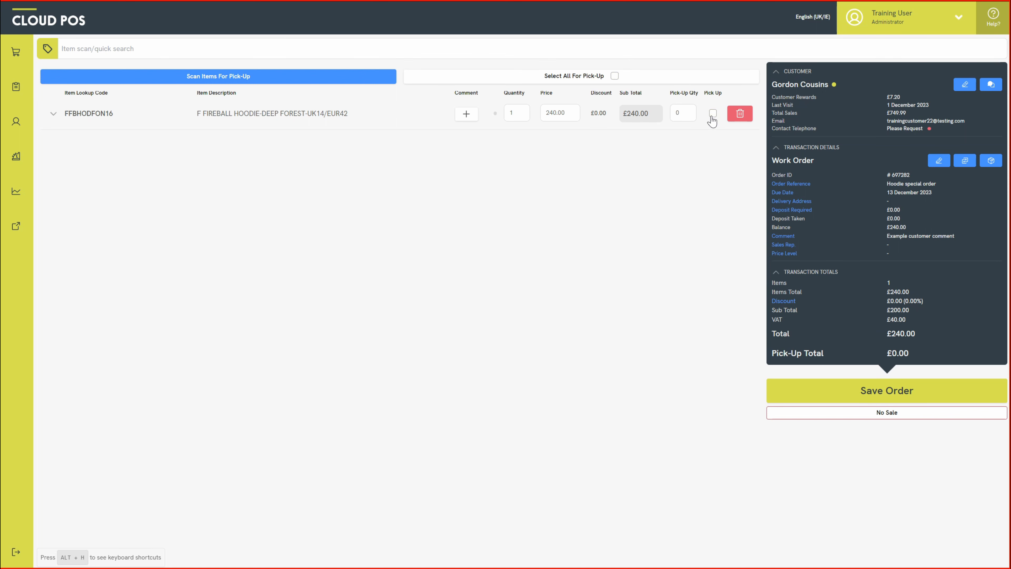
{"action": "left_click", "coordinate": [615, 76]}
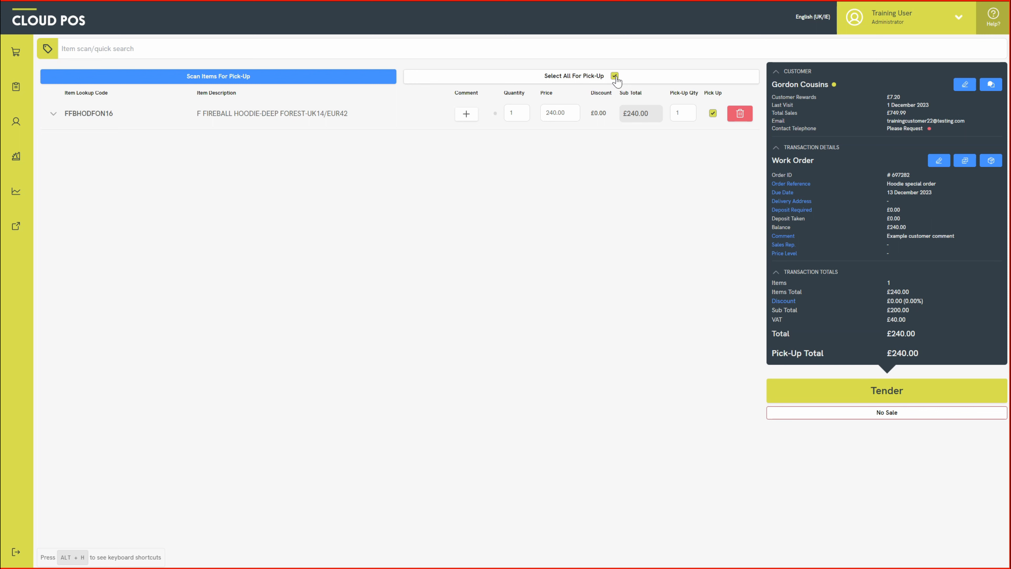
{"action": "left_click", "coordinate": [614, 76]}
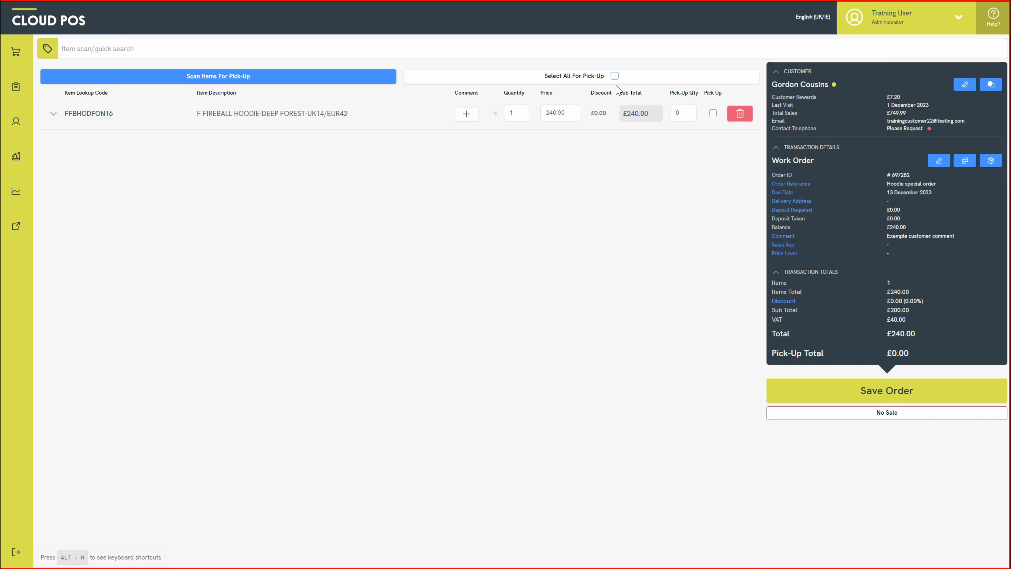
{"action": "left_click", "coordinate": [615, 76]}
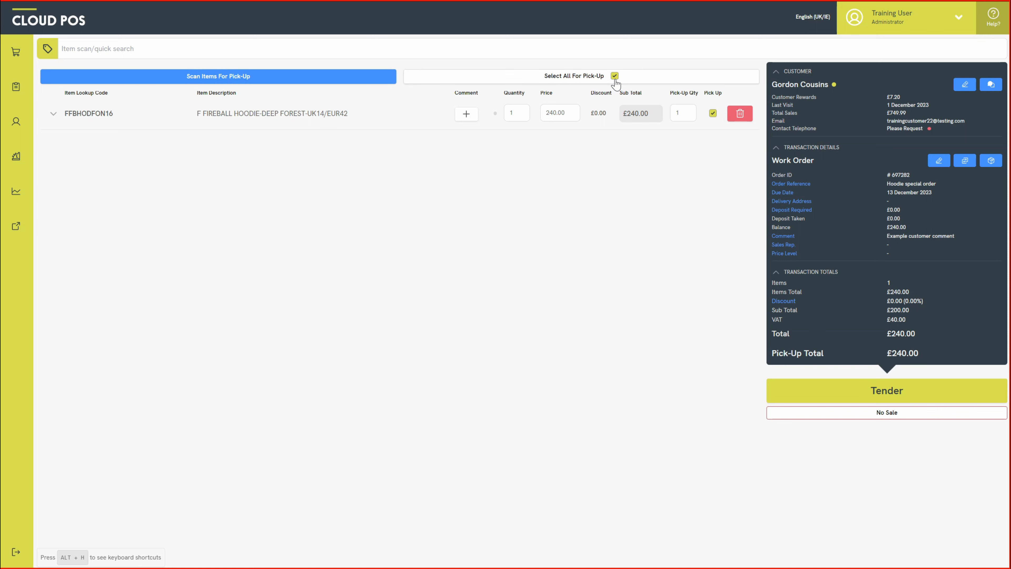
Tender the full £240 pick-up total by credit card and complete the transaction with the printed receipt and cash drawer options off.
{"action": "left_click", "coordinate": [817, 386]}
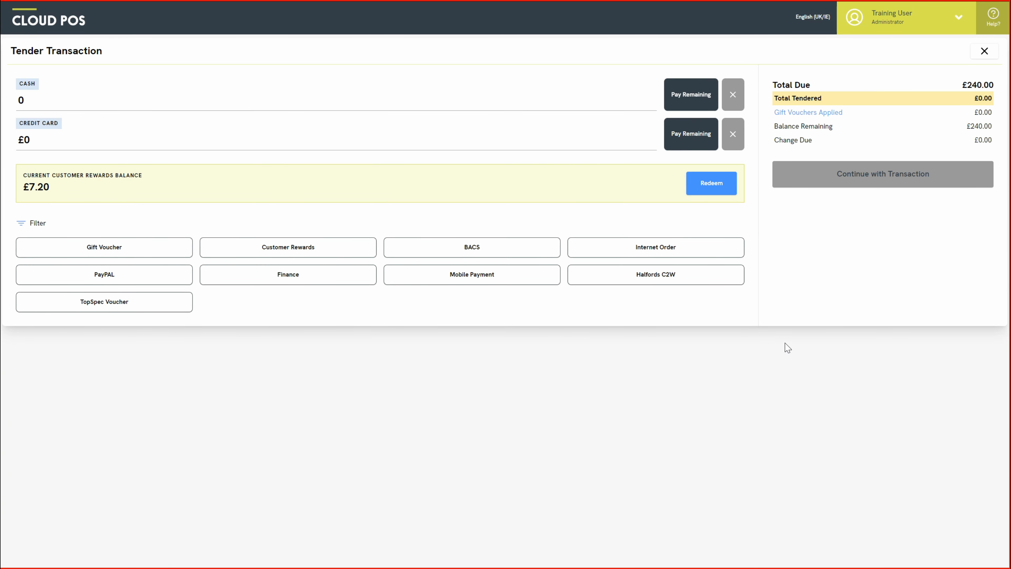
{"action": "left_click", "coordinate": [692, 135]}
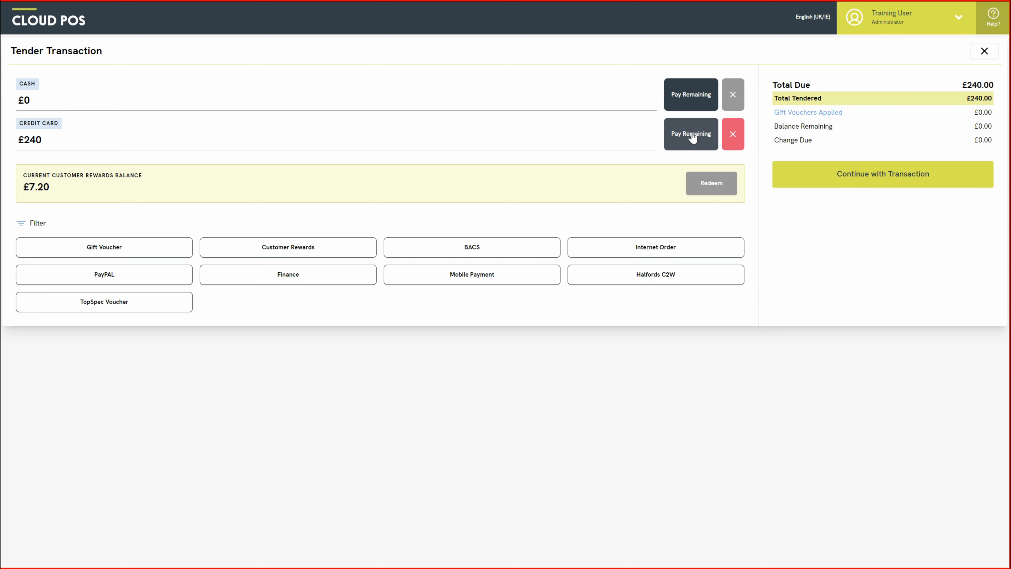
{"action": "left_click", "coordinate": [812, 184]}
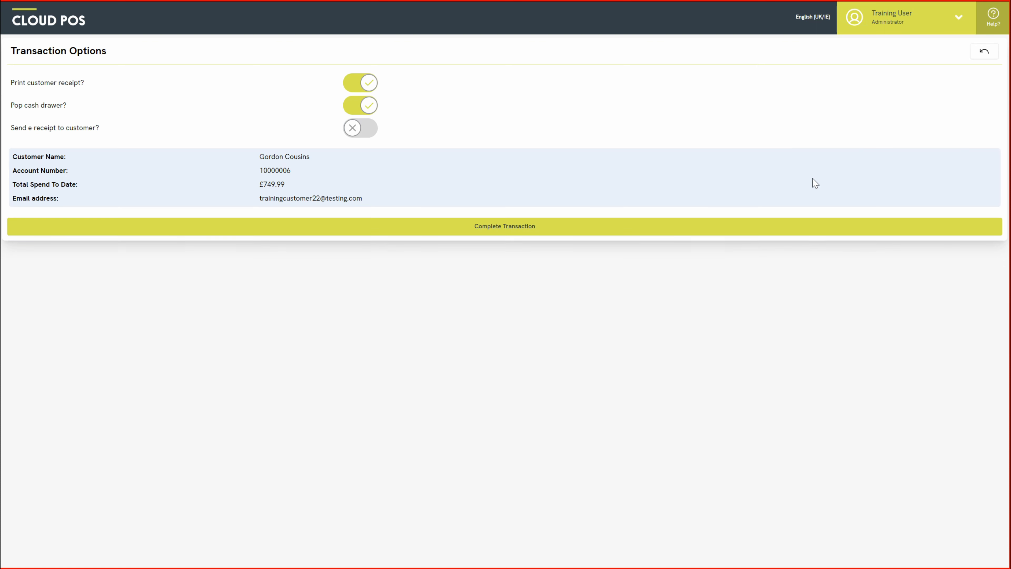
{"action": "left_click", "coordinate": [369, 85]}
{"action": "left_click", "coordinate": [368, 105]}
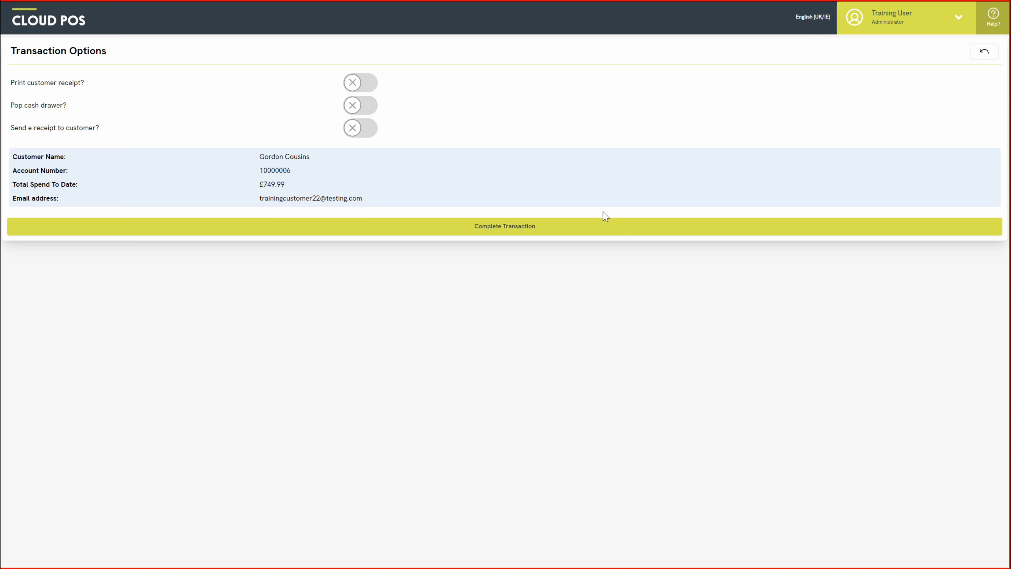
{"action": "left_click", "coordinate": [602, 224]}
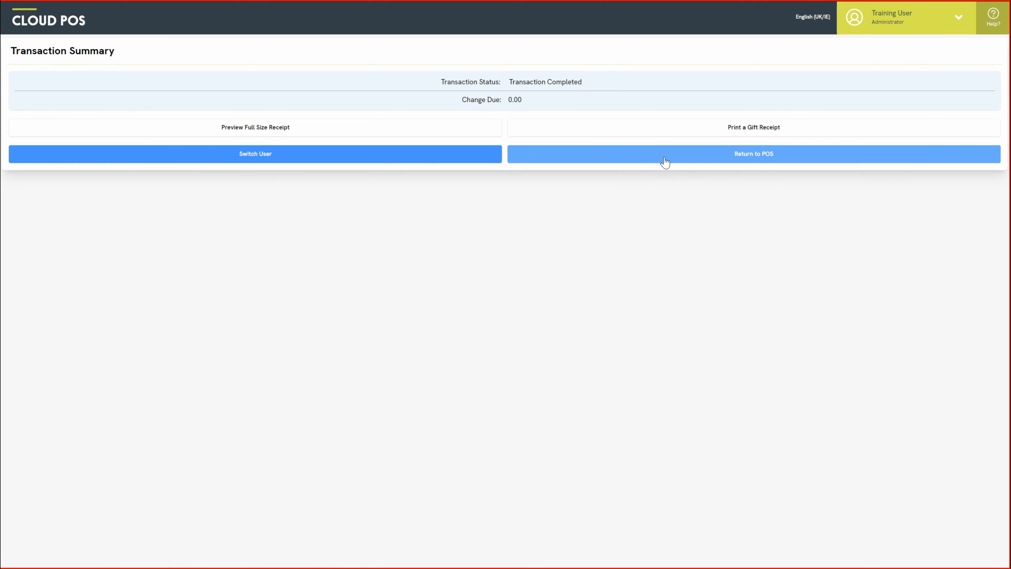
Return to the POS screen and add the ARMA Logo Headcollar & Lead Rope NAVY FULL at a price of £20.00.
{"action": "left_click", "coordinate": [665, 161]}
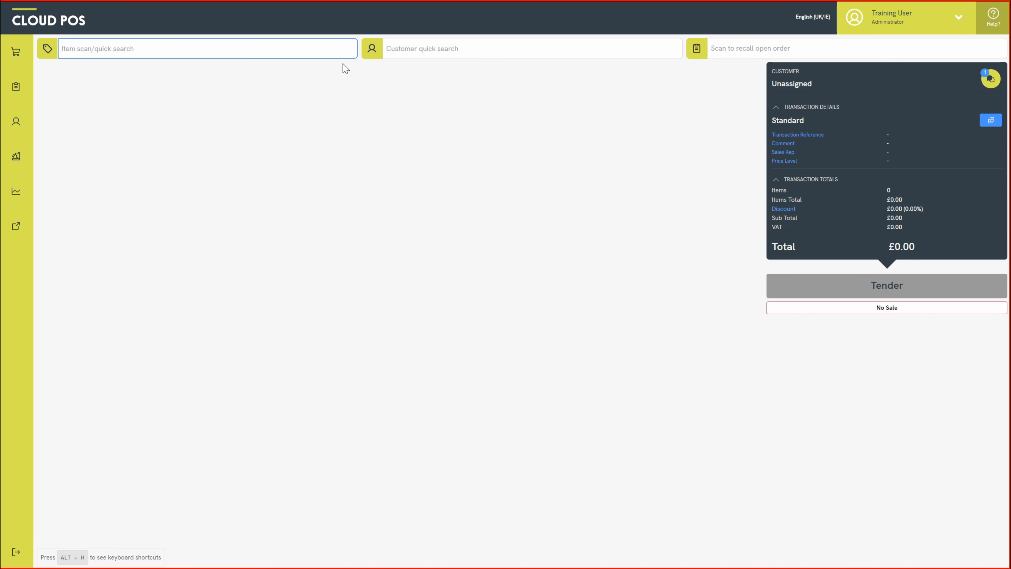
{"action": "type", "text": "navy"}
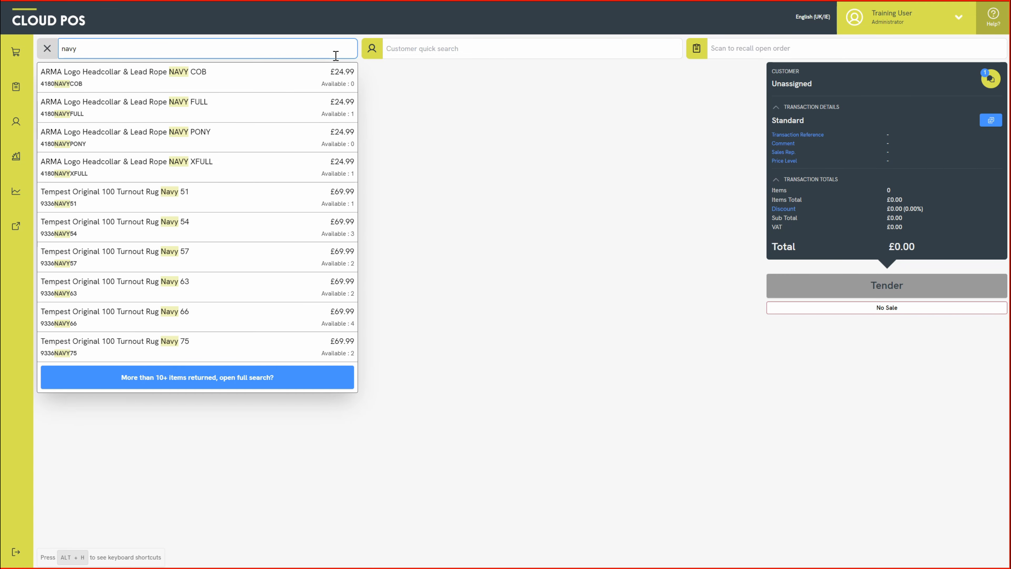
{"action": "left_click", "coordinate": [316, 106]}
{"action": "left_click_drag", "start_coordinate": [564, 90], "coordinate": [541, 107]}
{"action": "type", "text": "20"}
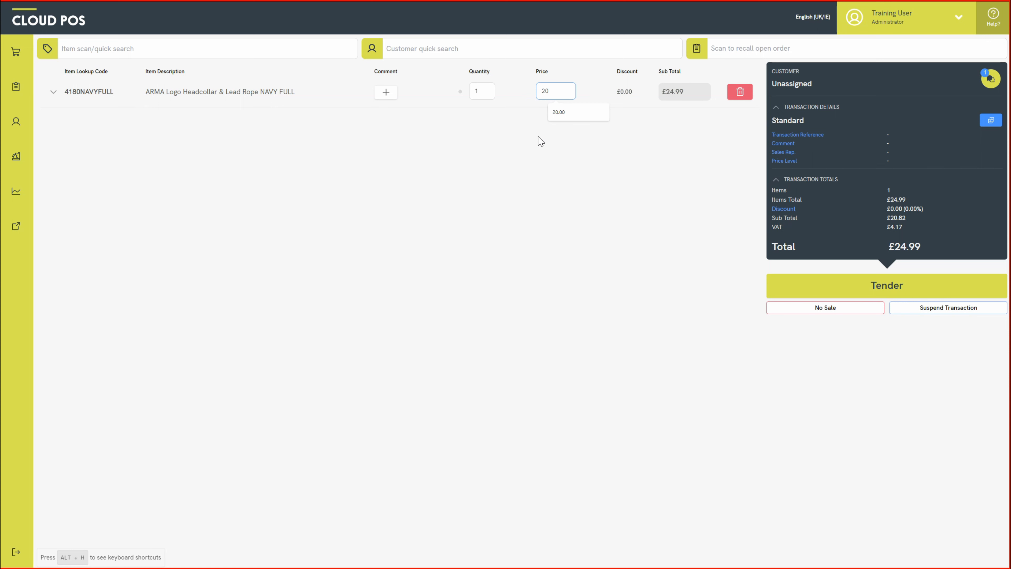
{"action": "key", "text": "Return"}
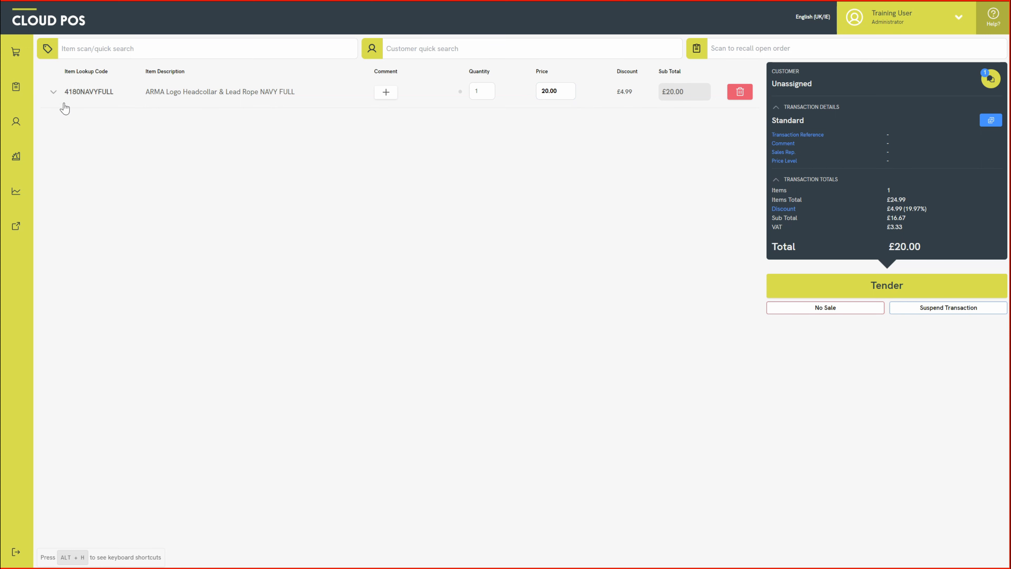
Expand the headcollar line's details and review its item discount methods without applying one.
{"action": "left_click", "coordinate": [54, 92]}
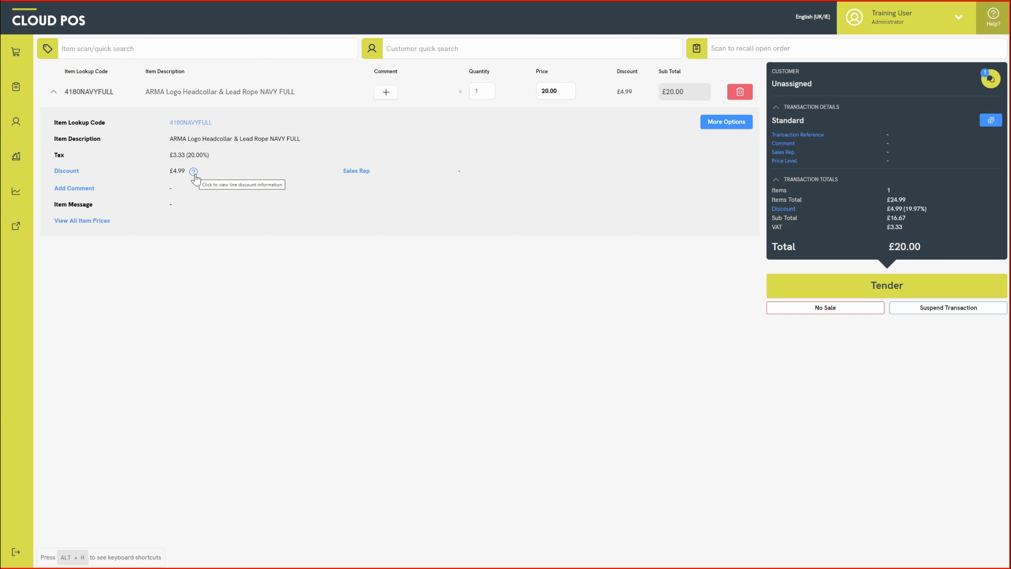
{"action": "left_click", "coordinate": [66, 171]}
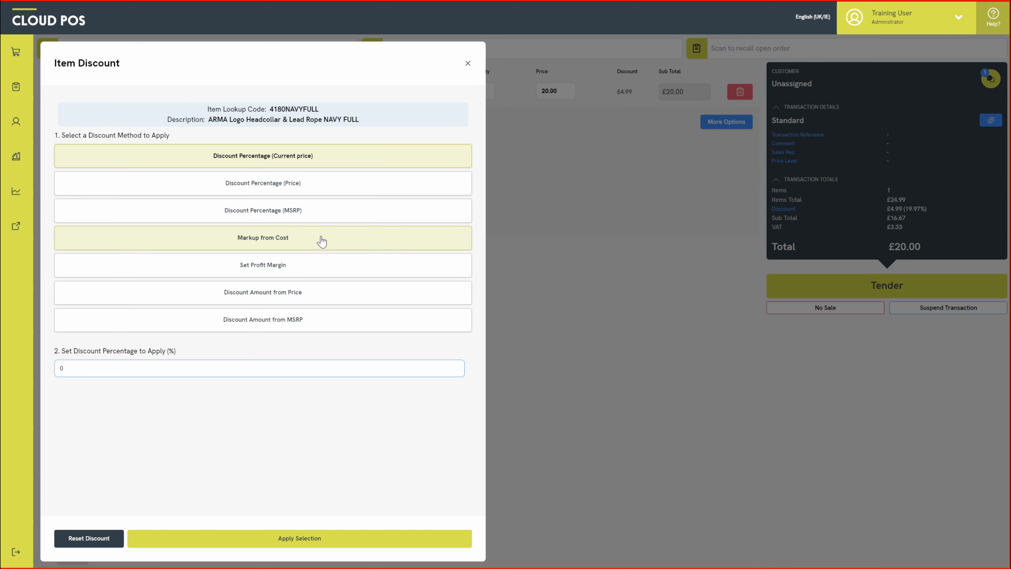
{"action": "left_click", "coordinate": [467, 64]}
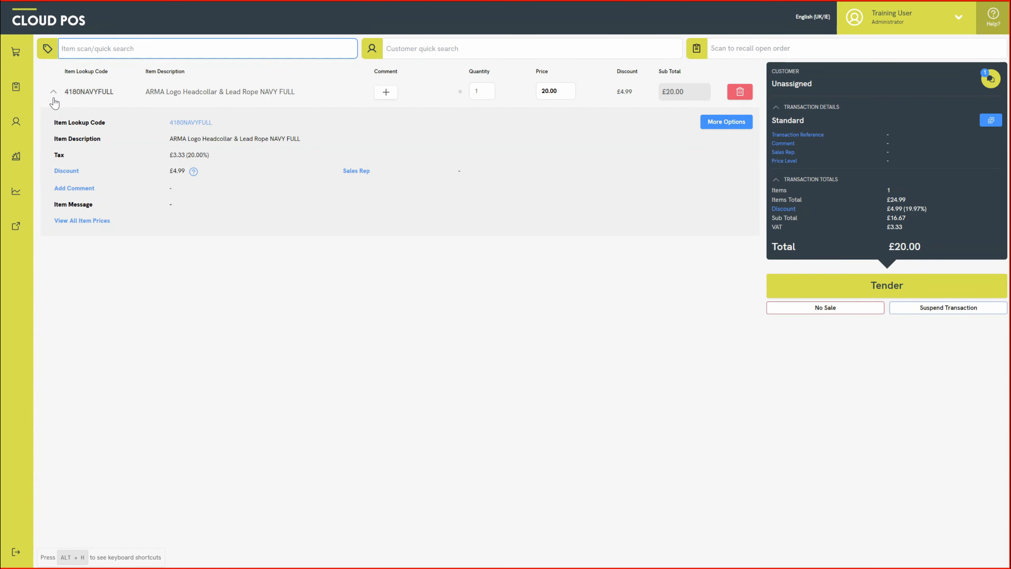
{"action": "left_click", "coordinate": [53, 92]}
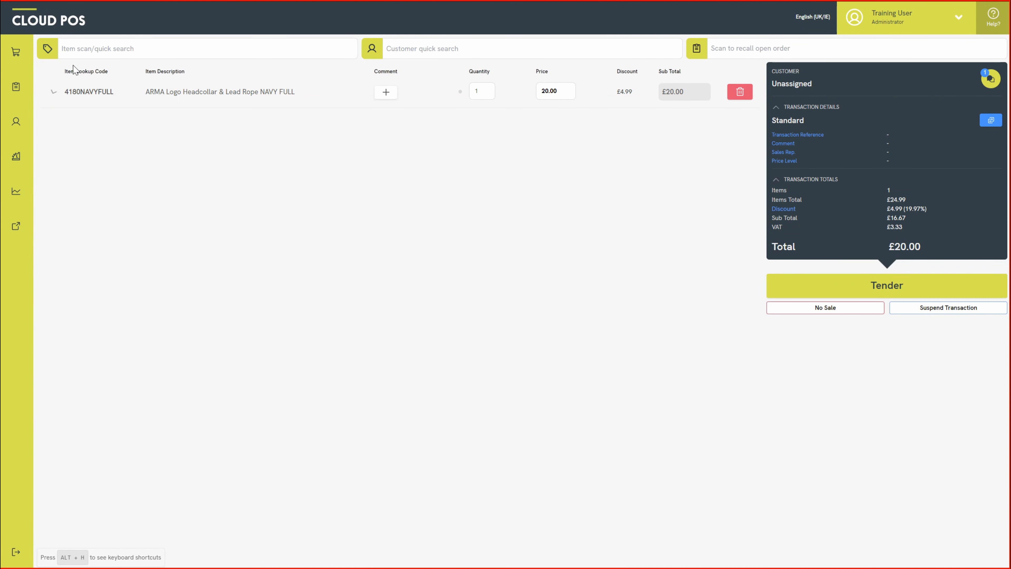
Add the Tempest Original 100 Turnout Rug Navy 63 and review the discount methods for the whole transaction without applying one.
{"action": "type", "text": "navy"}
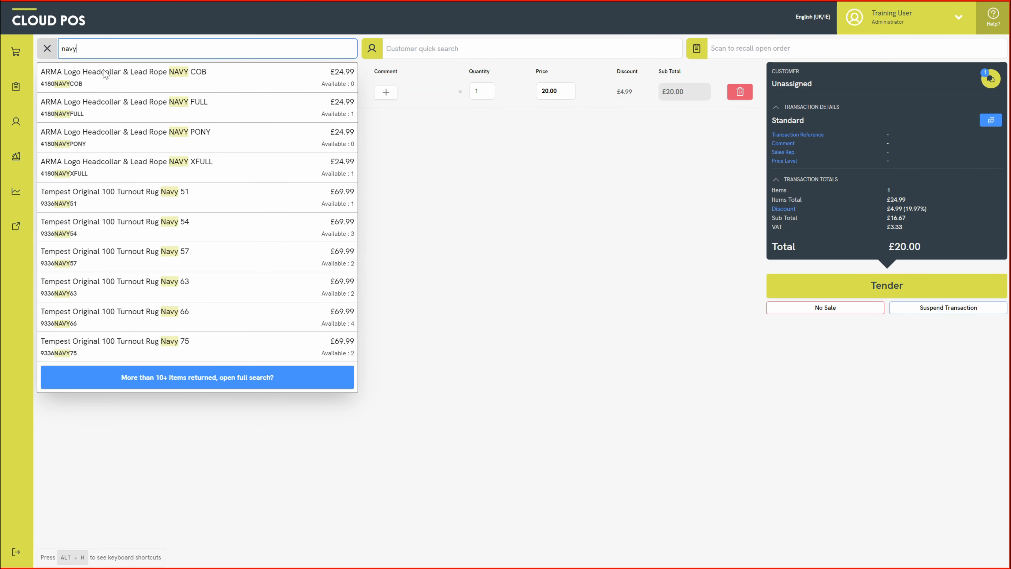
{"action": "left_click", "coordinate": [193, 296]}
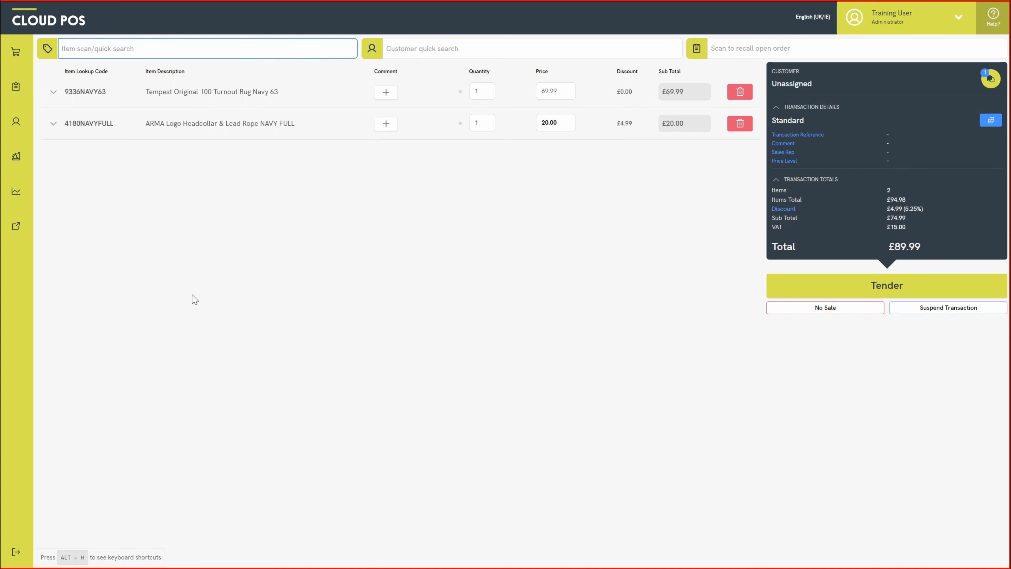
{"action": "left_click", "coordinate": [16, 52]}
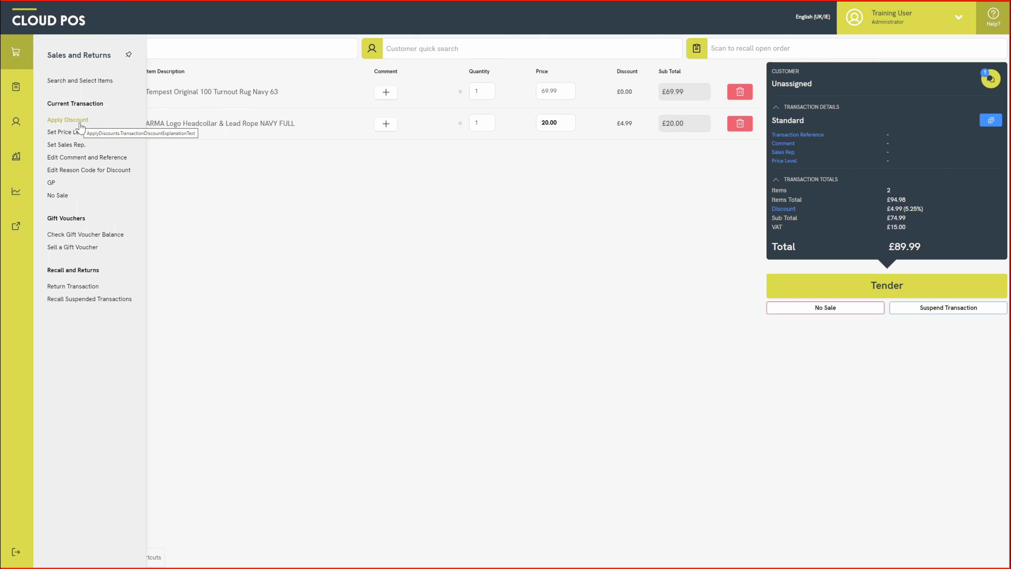
{"action": "left_click", "coordinate": [67, 120]}
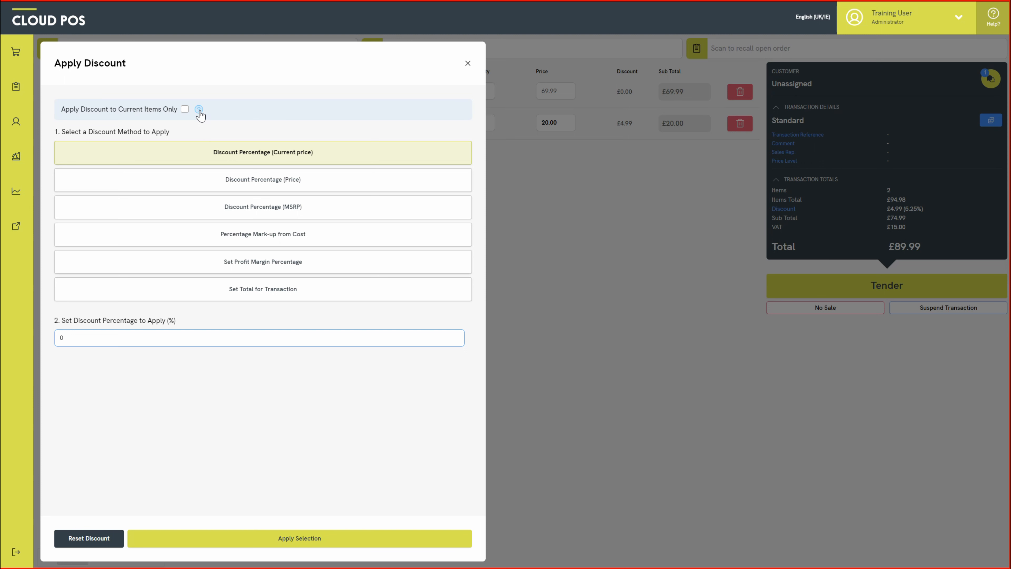
{"action": "left_click", "coordinate": [468, 63]}
Remove the turnout rug and the headcollar from the transaction.
{"action": "left_click", "coordinate": [739, 91]}
{"action": "left_click", "coordinate": [740, 92]}
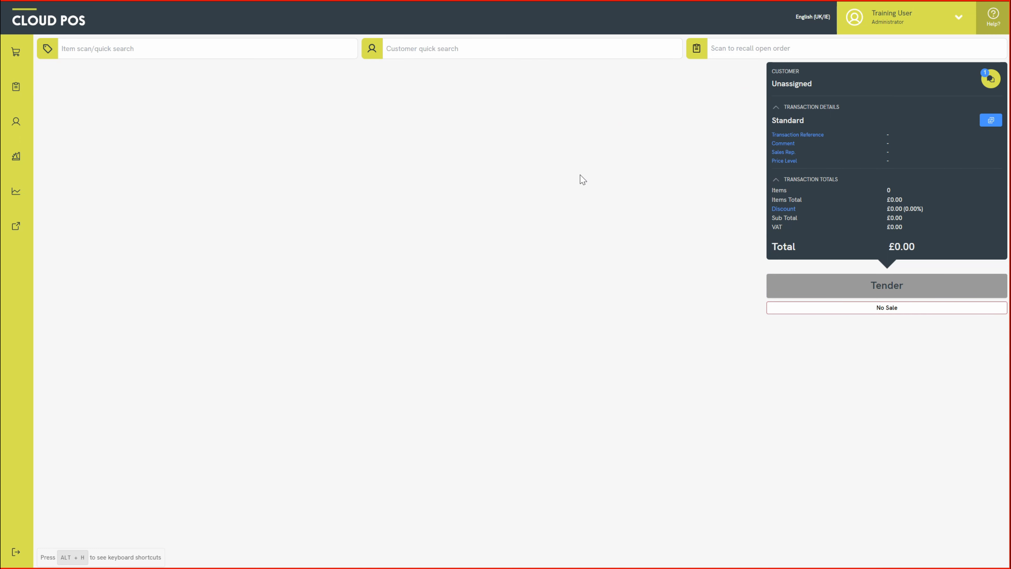
Add a gift voucher with a custom value of £30 to the transaction and remove it again.
{"action": "left_click", "coordinate": [19, 63]}
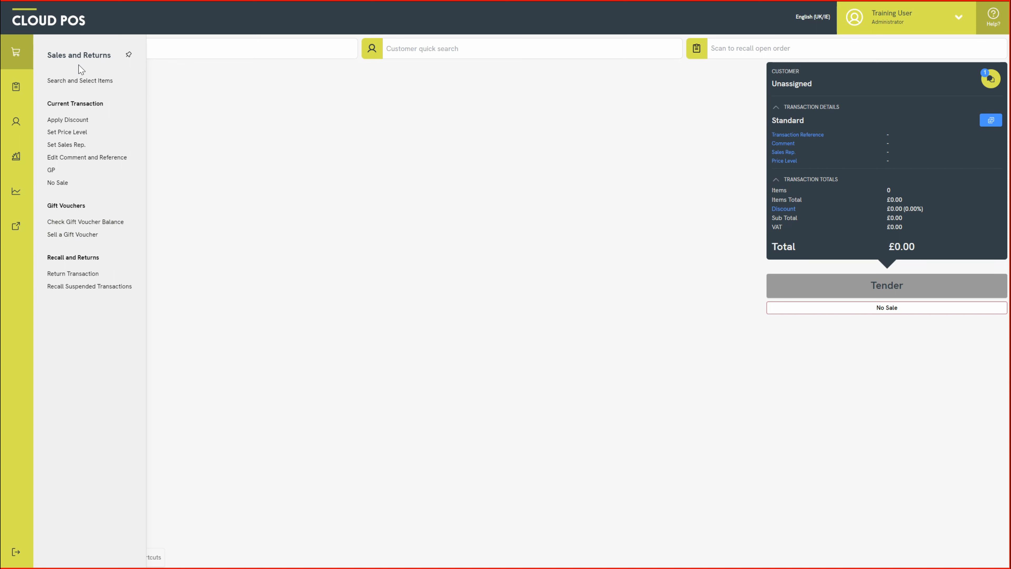
{"action": "left_click", "coordinate": [85, 239]}
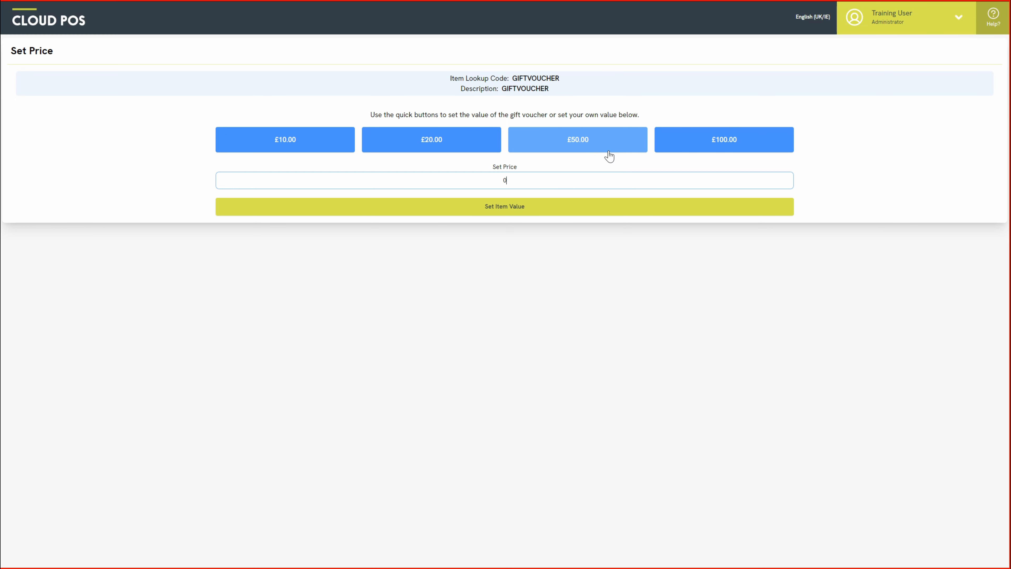
{"action": "double_click", "coordinate": [501, 184]}
{"action": "type", "text": "30"}
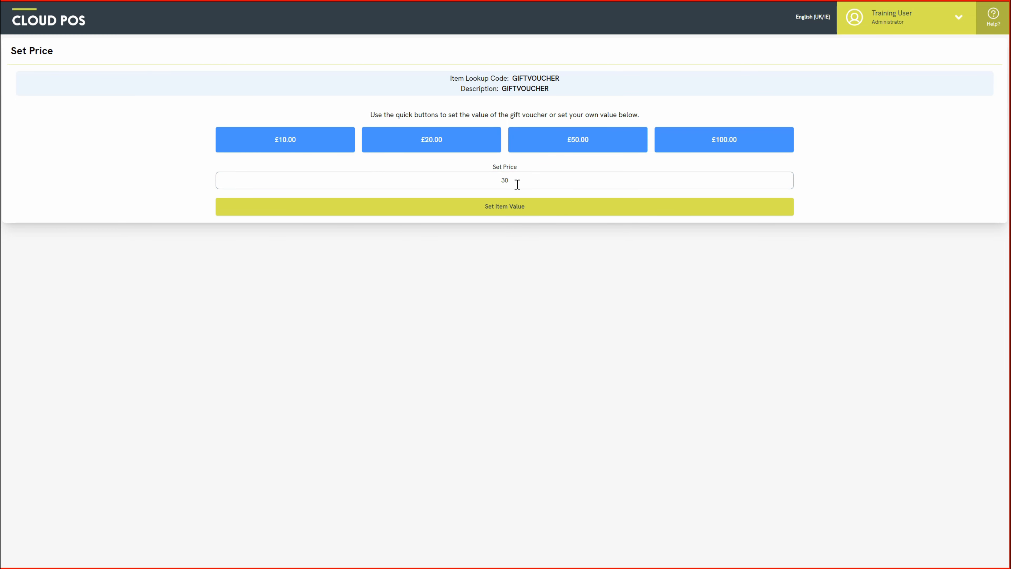
{"action": "left_click", "coordinate": [540, 207]}
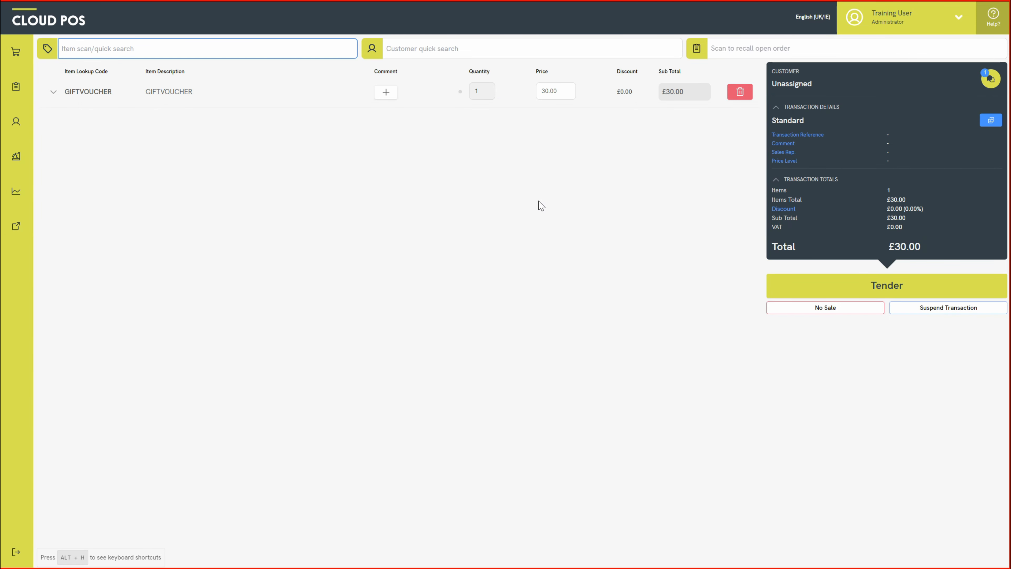
{"action": "left_click", "coordinate": [746, 98]}
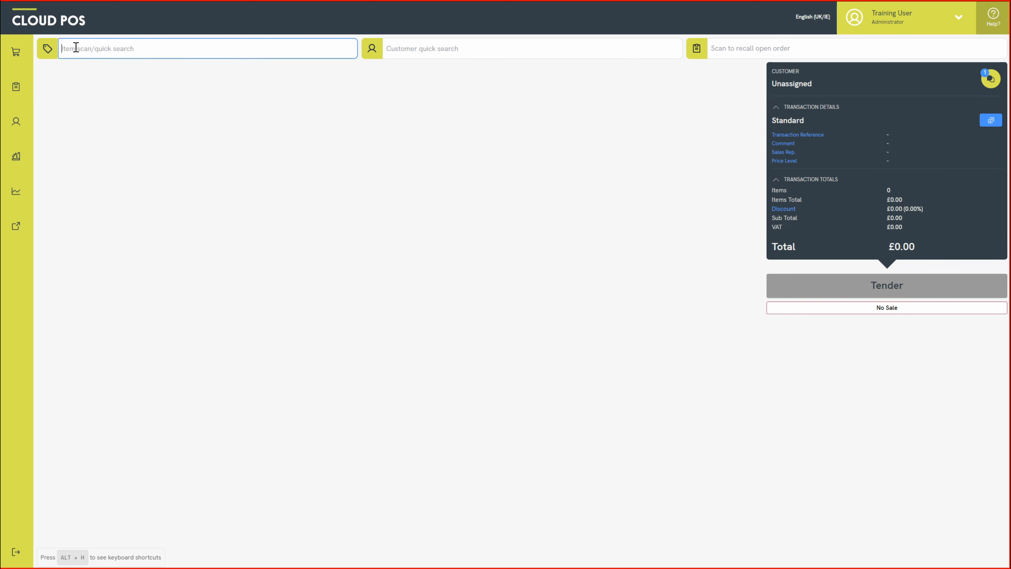
Add the Mammut Core ML Crew Neck Women Logo Salmon L and inspect the gift voucher redemption form in the tender screen.
{"action": "type", "text": "crew"}
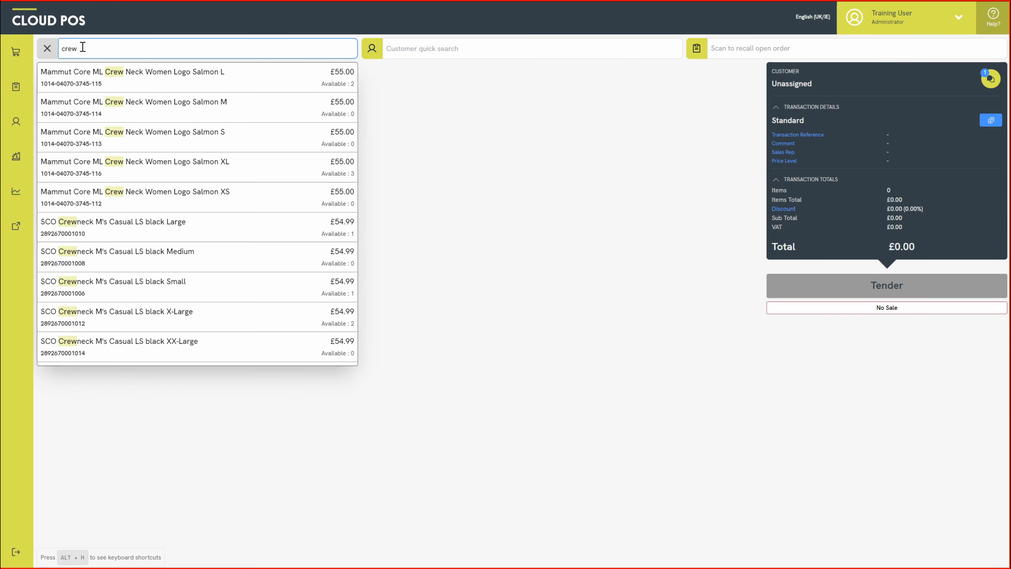
{"action": "left_click", "coordinate": [150, 76]}
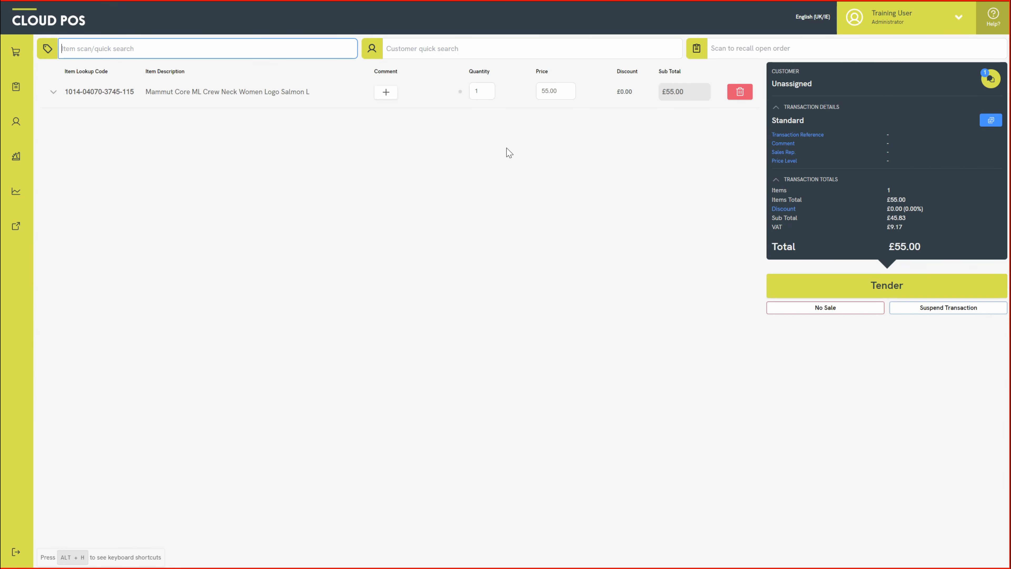
{"action": "left_click", "coordinate": [819, 296]}
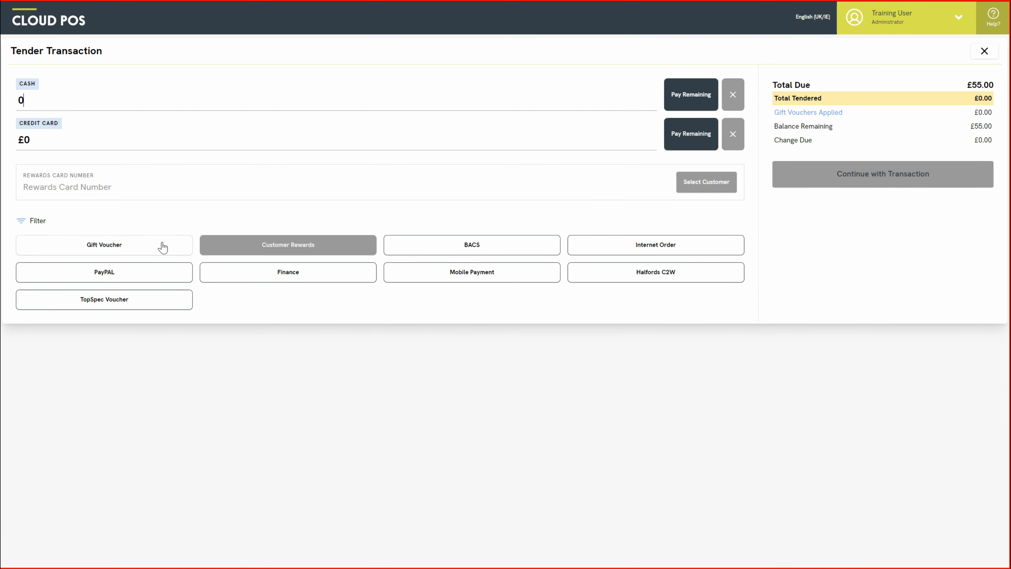
{"action": "left_click", "coordinate": [177, 245]}
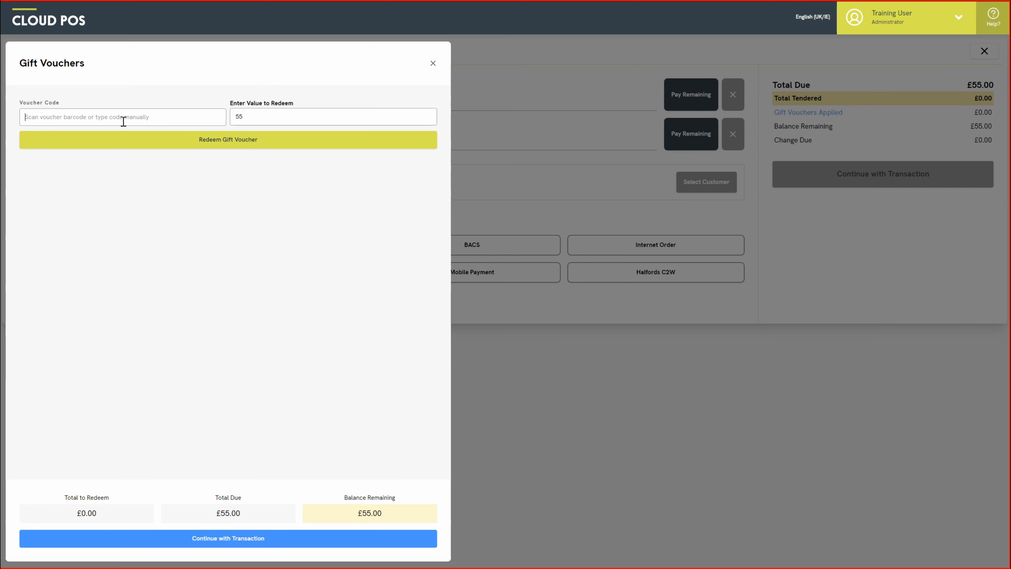
{"action": "left_click", "coordinate": [433, 64]}
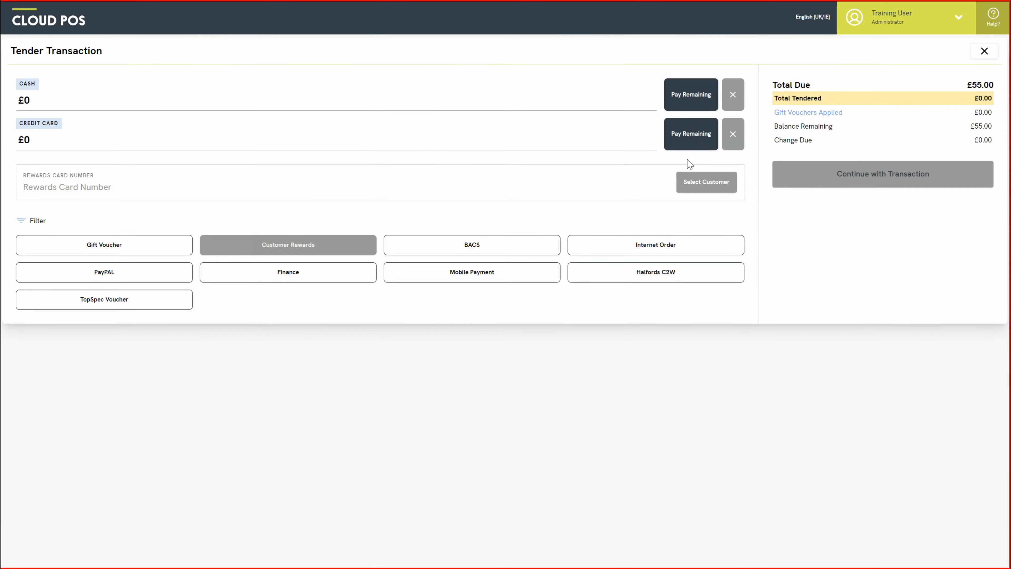
Cancel the tender and remove the crew neck item from the transaction.
{"action": "left_click", "coordinate": [984, 51]}
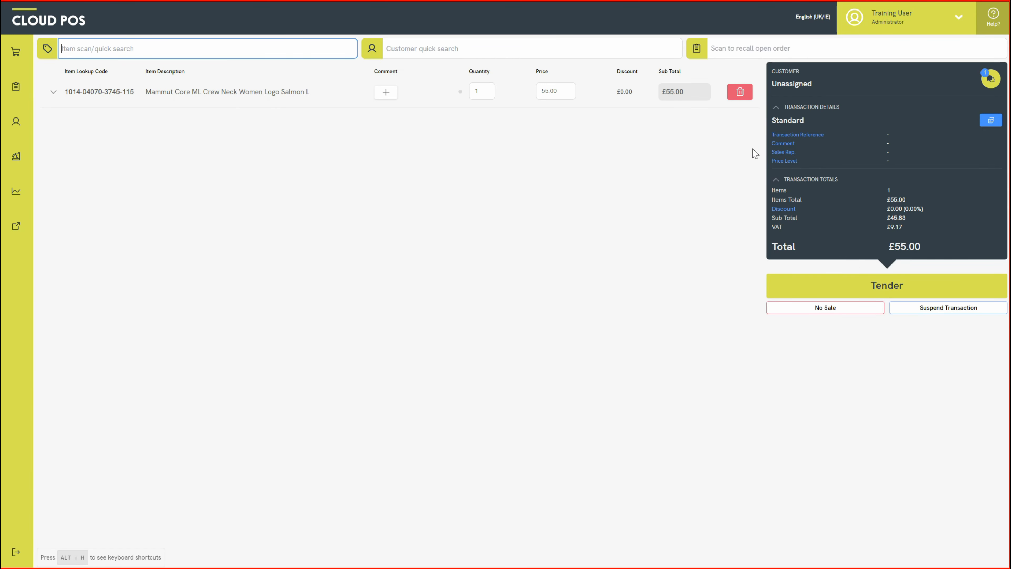
{"action": "left_click", "coordinate": [740, 94]}
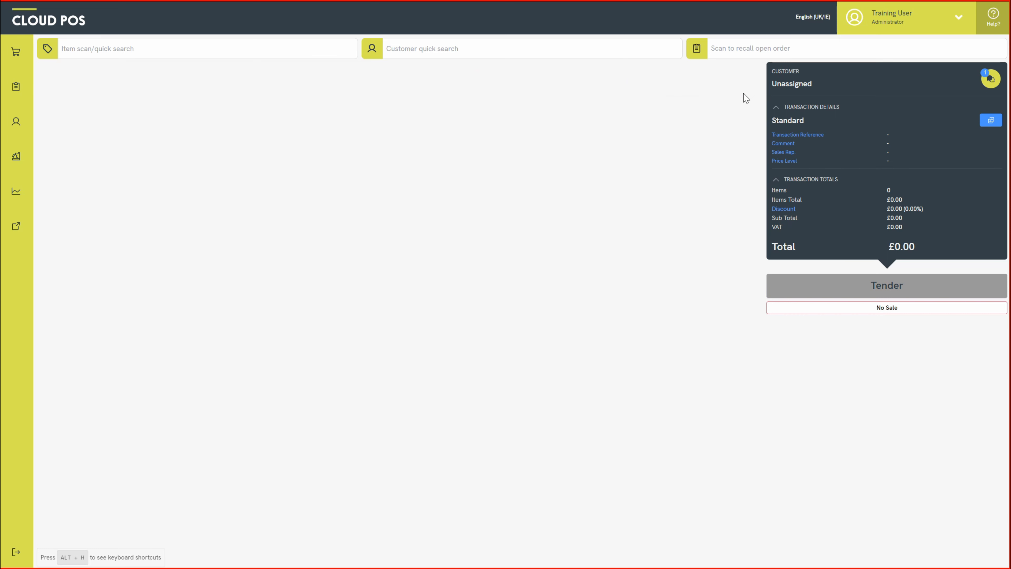
Examine the batch closing form and its cash change calculator, leaving both without committing any amounts.
{"action": "left_click", "coordinate": [19, 164]}
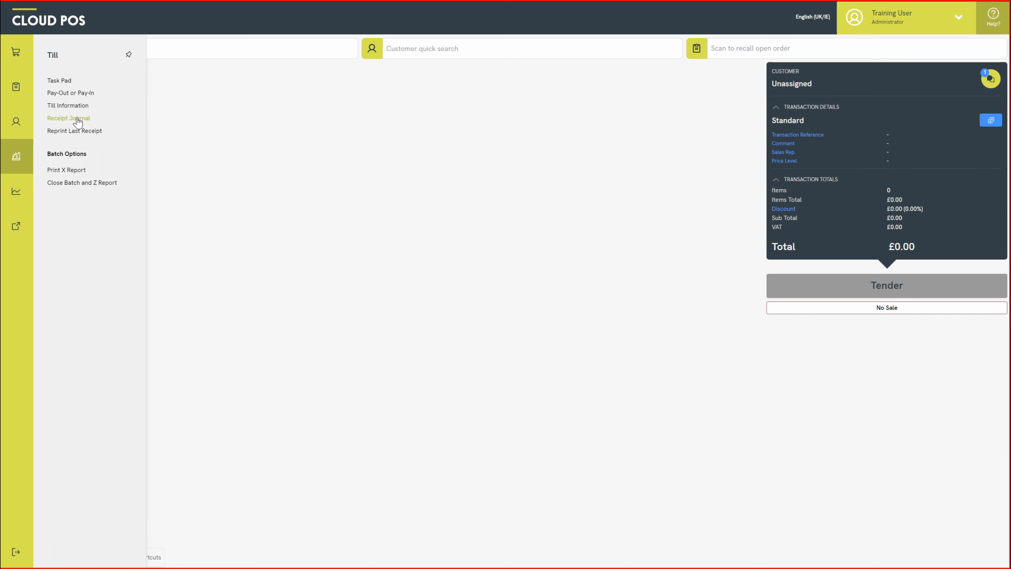
{"action": "left_click", "coordinate": [80, 187]}
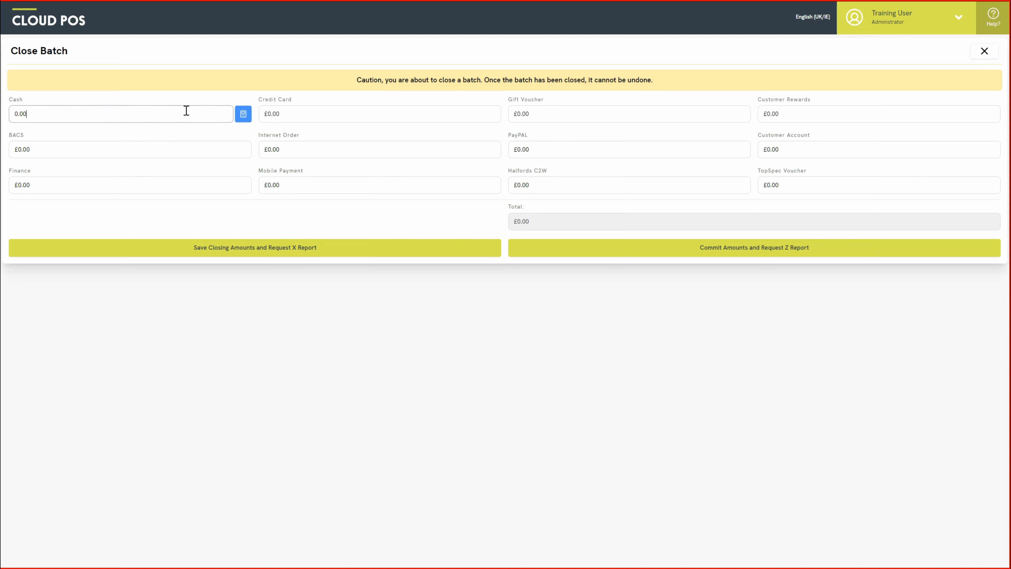
{"action": "left_click", "coordinate": [243, 115]}
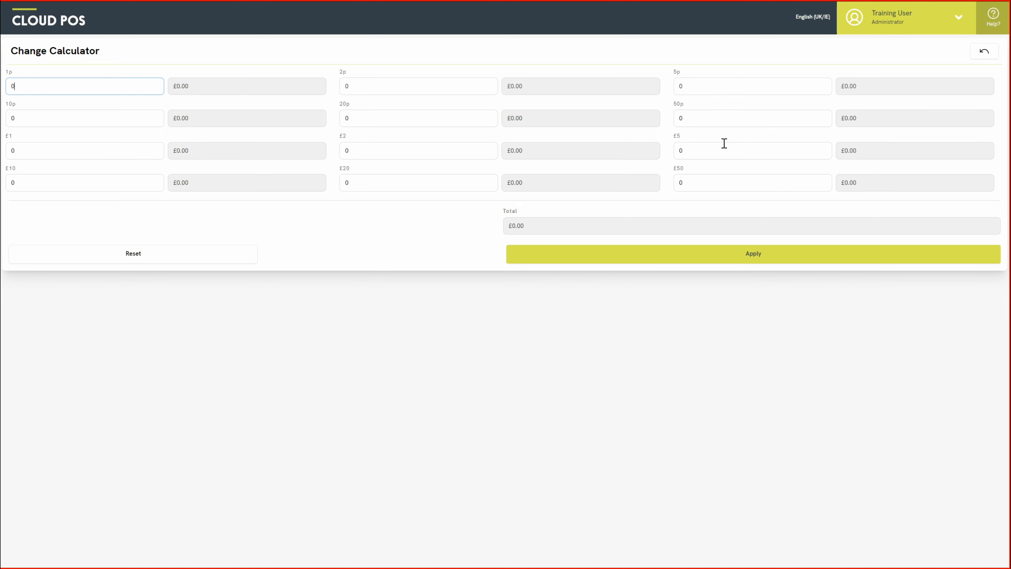
{"action": "left_click", "coordinate": [971, 58]}
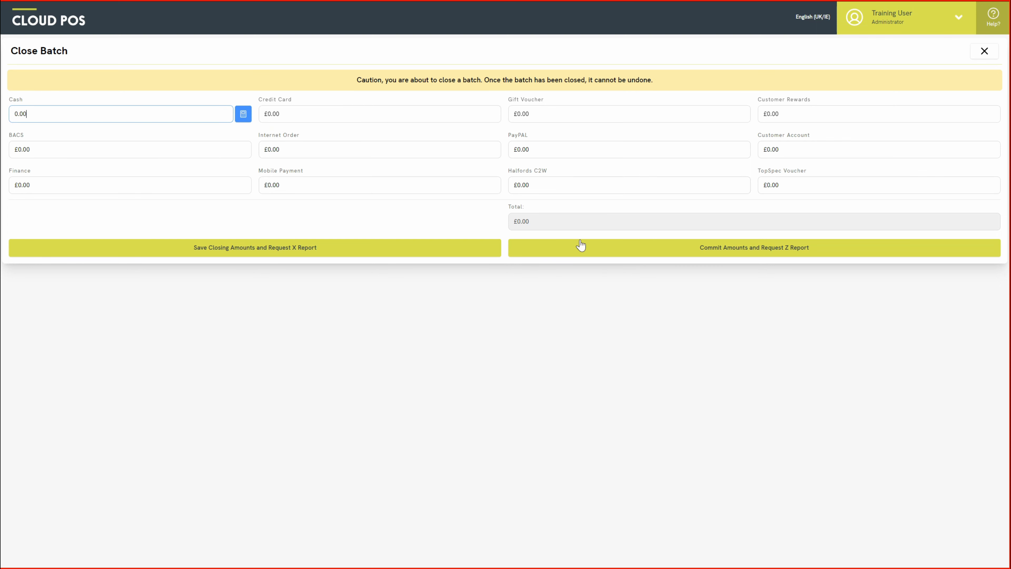
{"action": "left_click", "coordinate": [980, 59]}
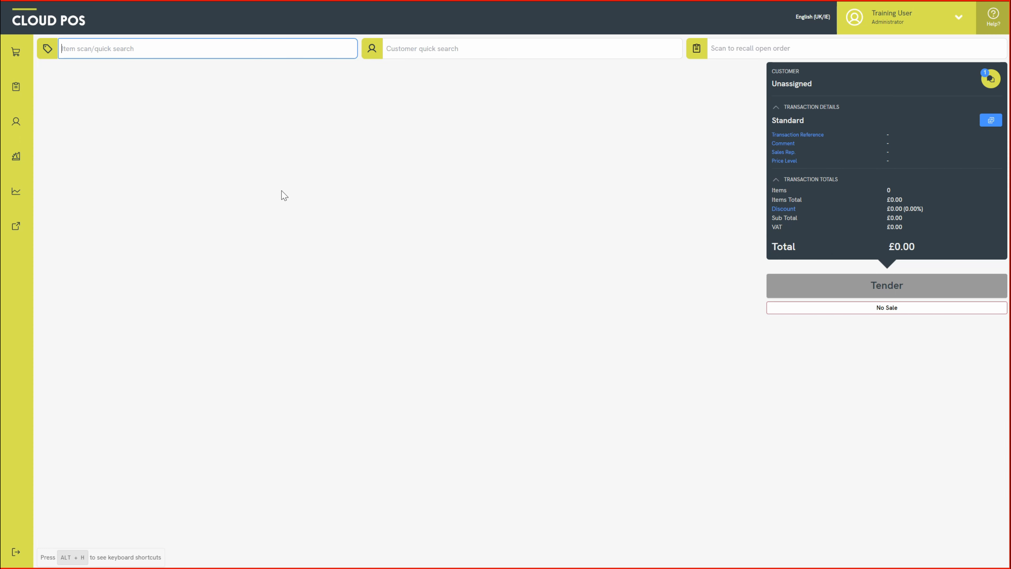
Start a till pay-out and set its cash amount to £3.00.
{"action": "left_click", "coordinate": [20, 166]}
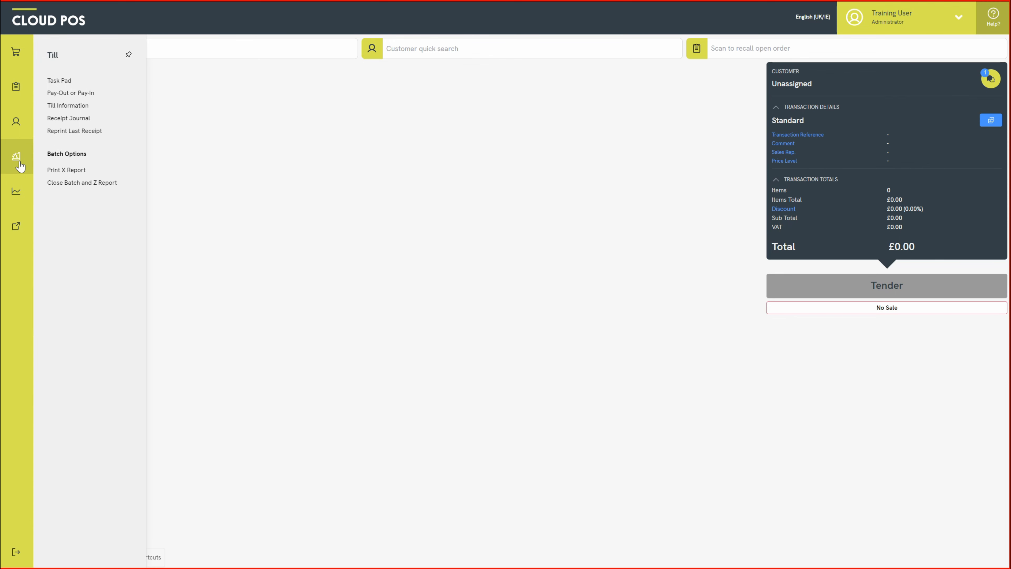
{"action": "left_click", "coordinate": [89, 99]}
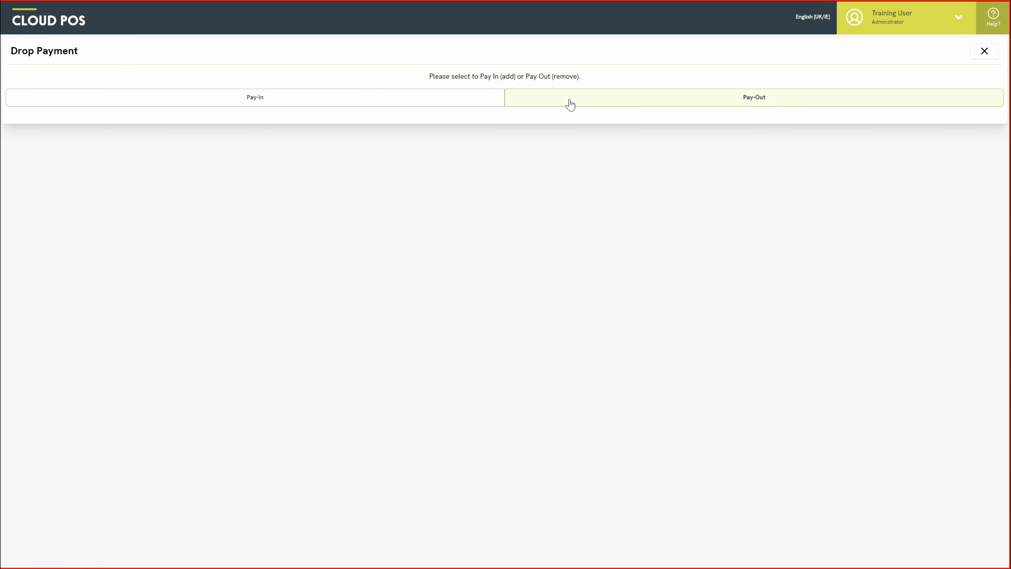
{"action": "left_click", "coordinate": [548, 105]}
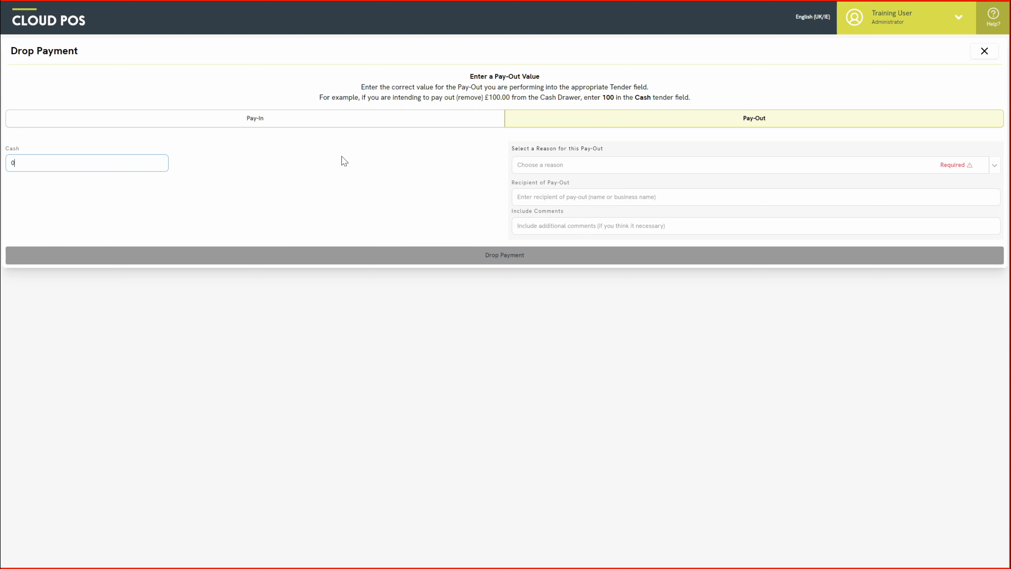
{"action": "double_click", "coordinate": [10, 170]}
{"action": "type", "text": "3"}
{"action": "left_click", "coordinate": [63, 188]}
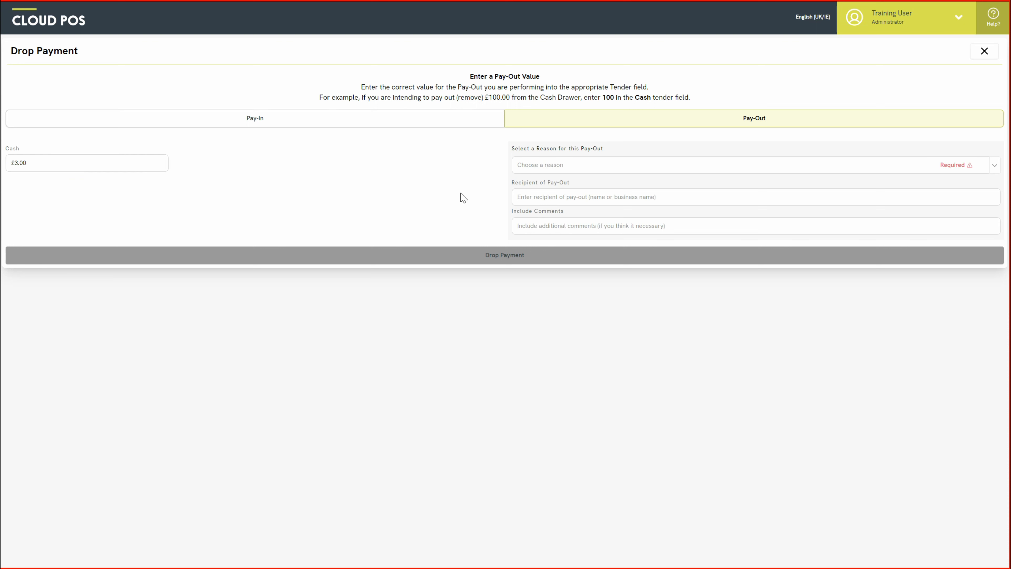
Set the pay-out reason to Petty Cash, log the payment without recipient or comments, and return to the sale screen.
{"action": "left_click", "coordinate": [569, 164]}
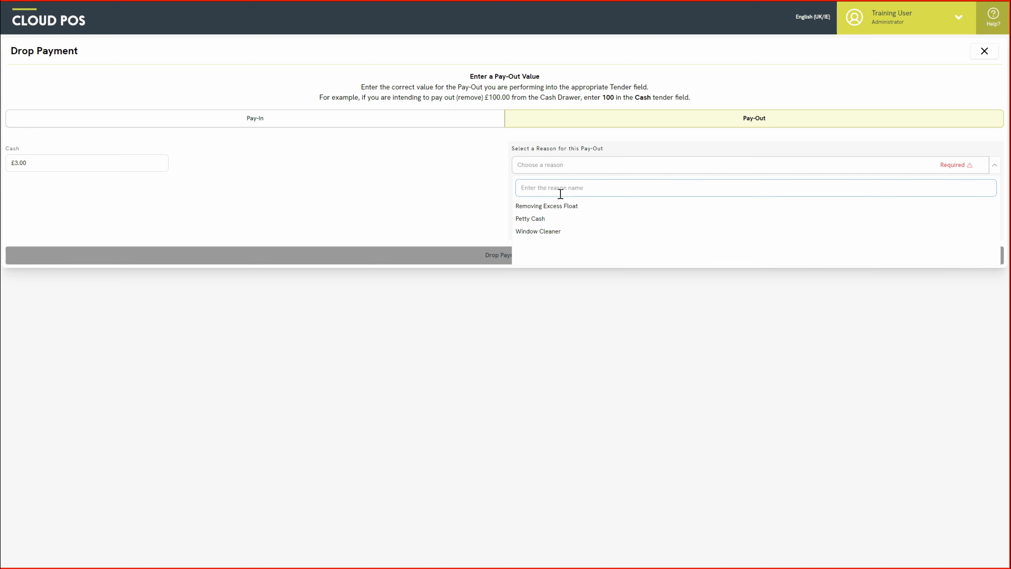
{"action": "left_click", "coordinate": [551, 220]}
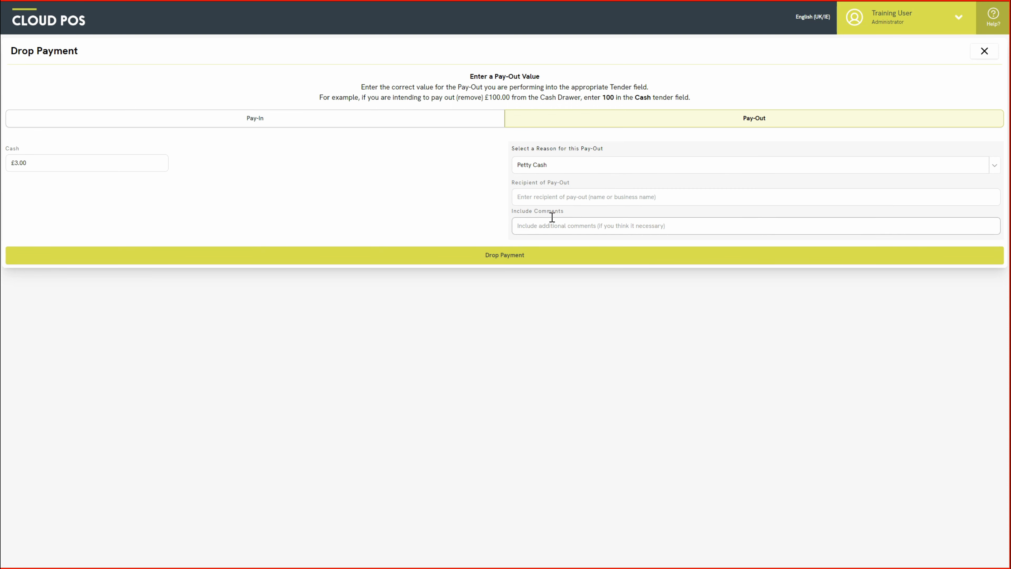
{"action": "left_click", "coordinate": [572, 198]}
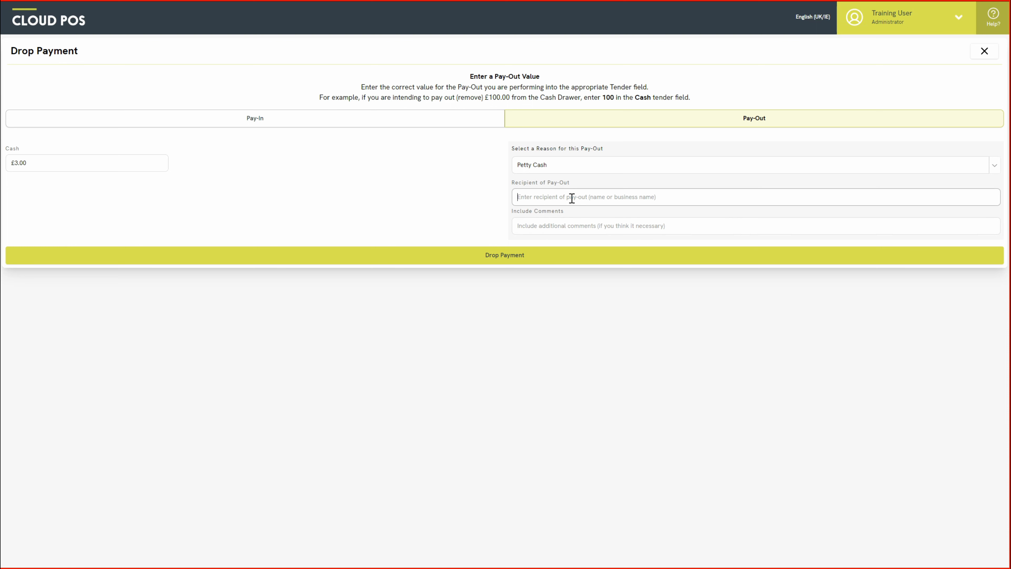
{"action": "left_click", "coordinate": [567, 225]}
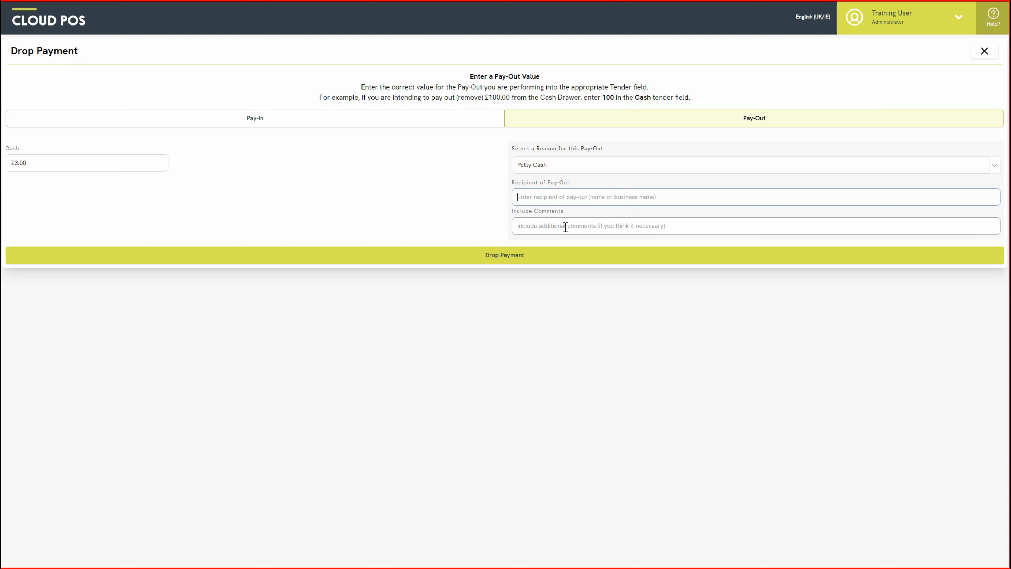
{"action": "left_click", "coordinate": [567, 200]}
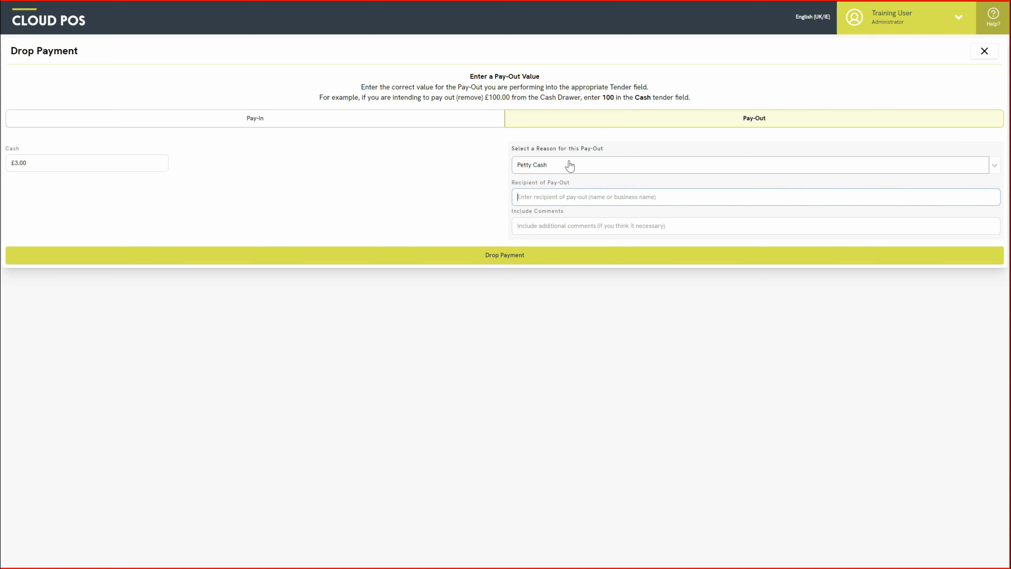
{"action": "left_click", "coordinate": [527, 257]}
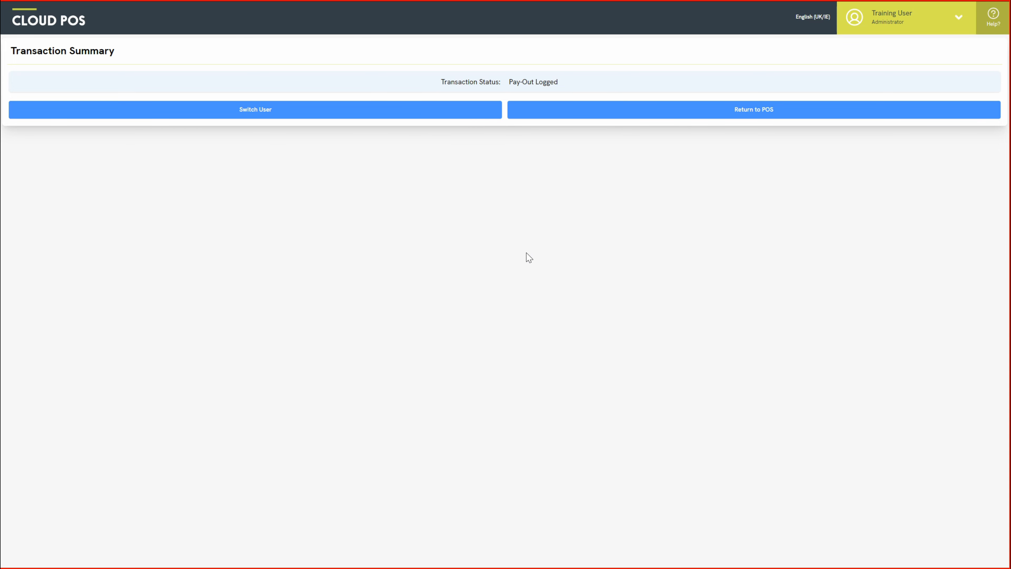
{"action": "left_click", "coordinate": [639, 116]}
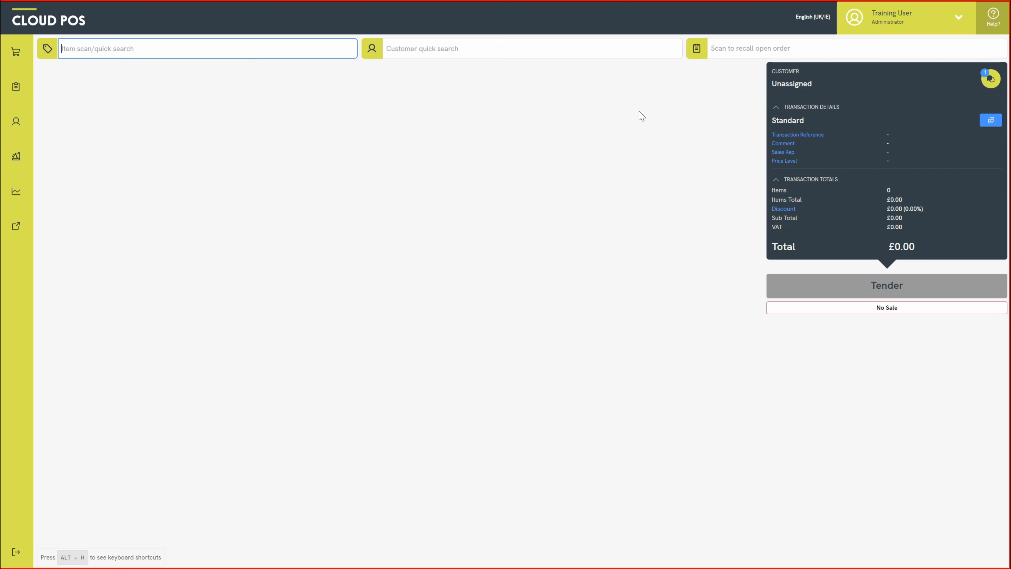
Examine the customer options and the list of available keyboard shortcuts, closing both again.
{"action": "left_click", "coordinate": [25, 127]}
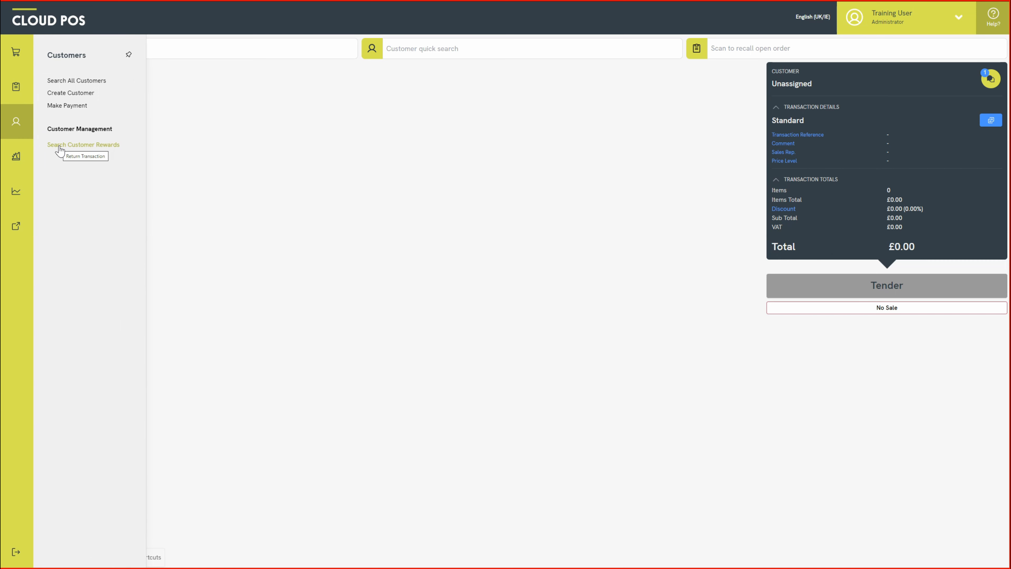
{"action": "left_click", "coordinate": [27, 134]}
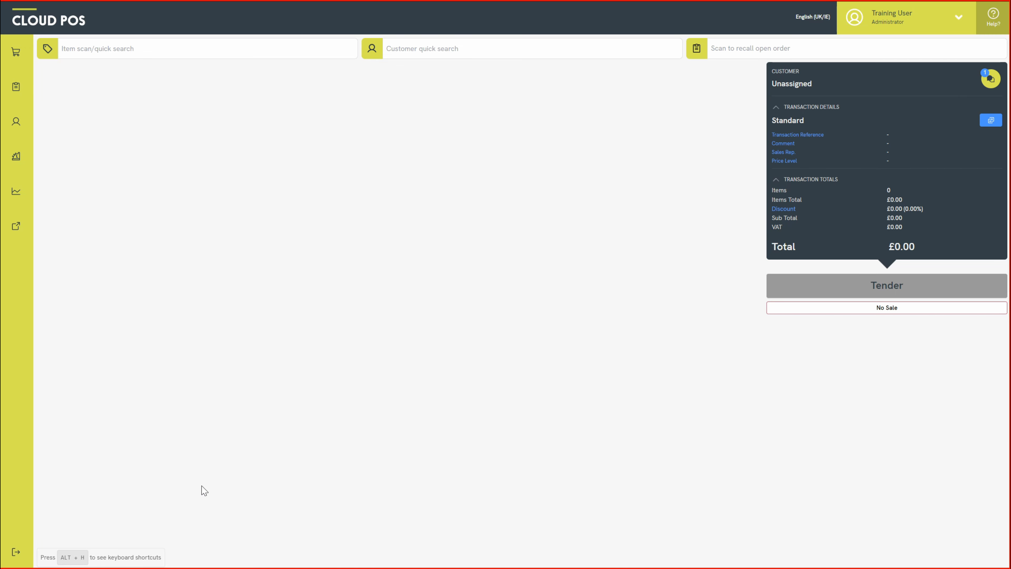
{"action": "left_click", "coordinate": [141, 559]}
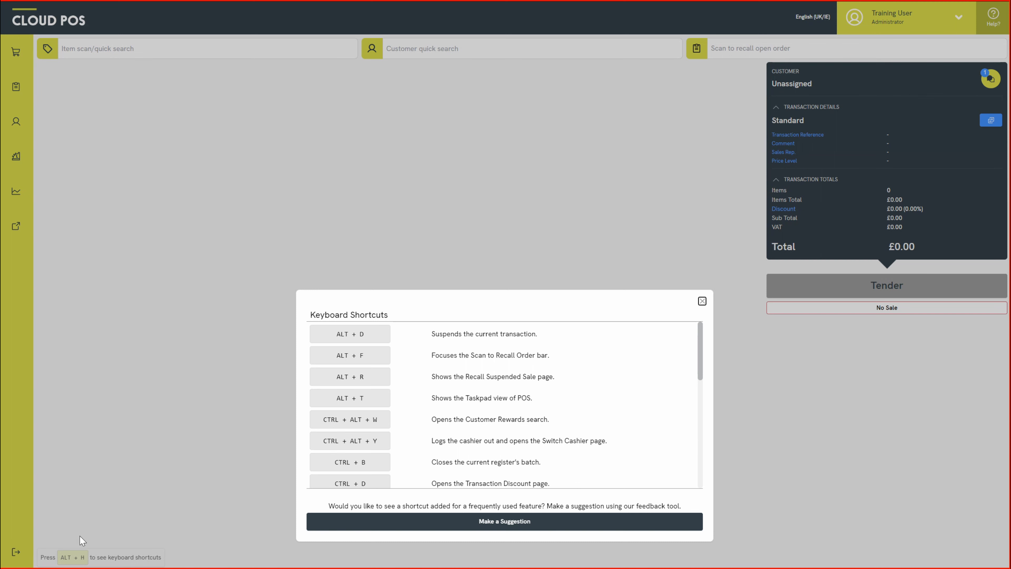
{"action": "mouse_move", "coordinate": [706, 352]}
{"action": "left_mouse_down"}
{"action": "mouse_move", "coordinate": [698, 464]}
{"action": "mouse_move", "coordinate": [695, 366]}
{"action": "left_mouse_up"}
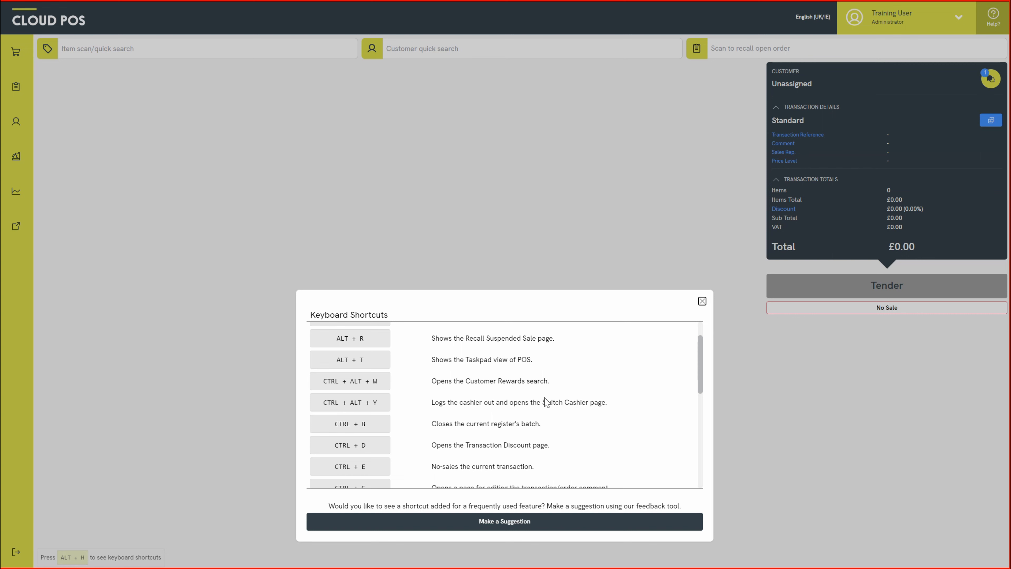
{"action": "left_click", "coordinate": [702, 301]}
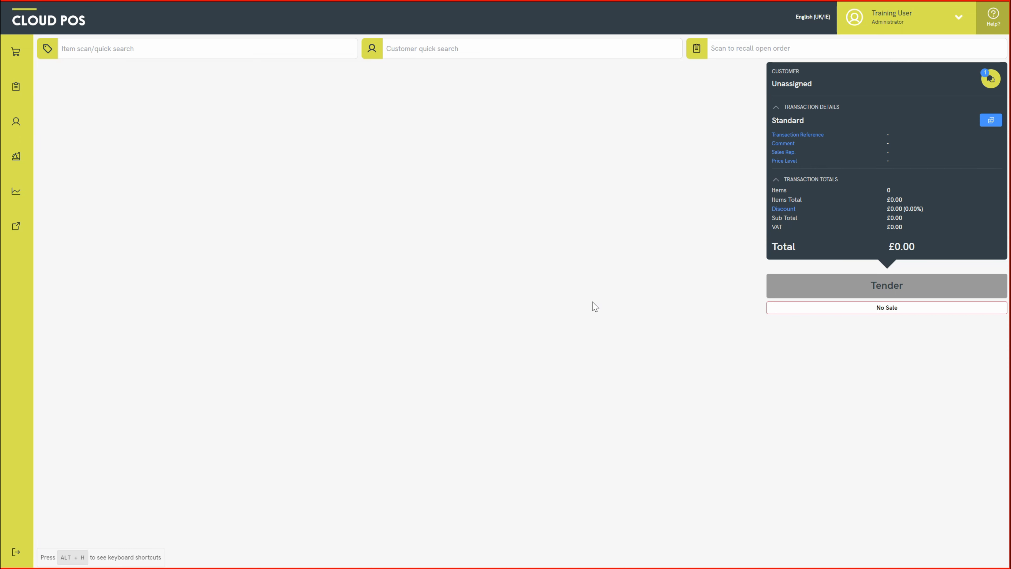
Find the existing customer by name and assign them to the transaction.
{"action": "left_click", "coordinate": [461, 53]}
{"action": "type", "text": "ari j"}
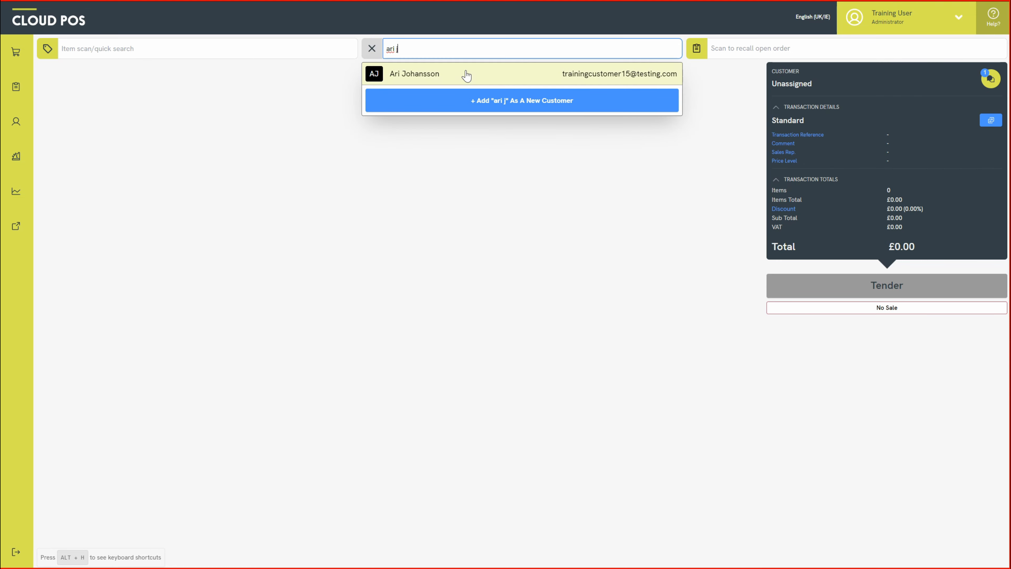
{"action": "left_click", "coordinate": [467, 72]}
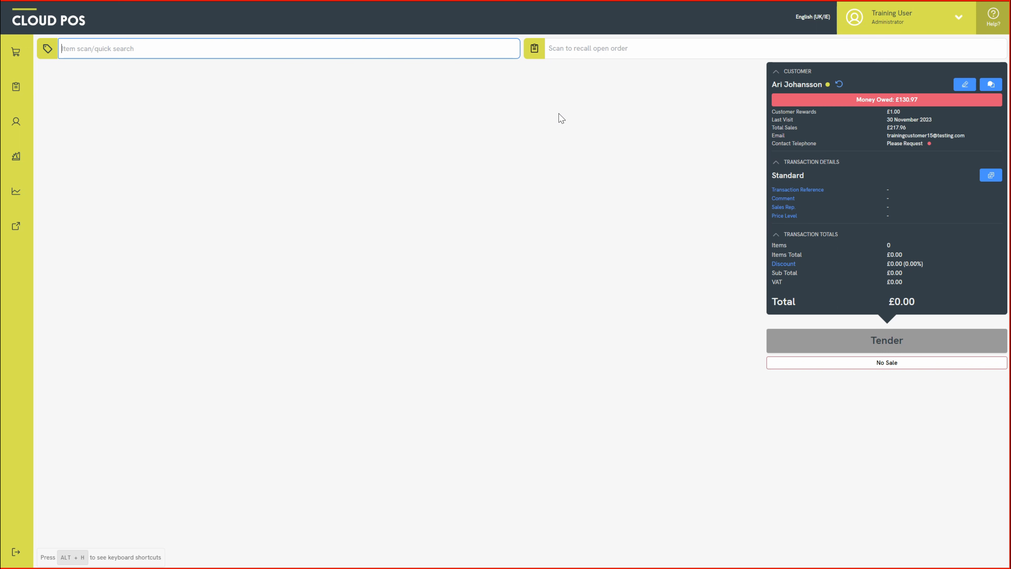
{"action": "left_click", "coordinate": [6, 125]}
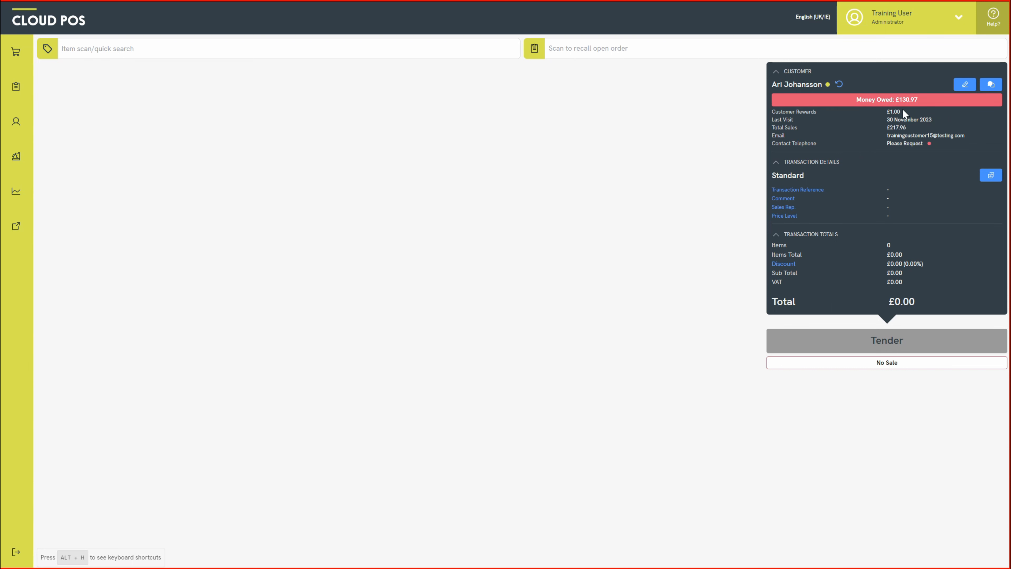
Add both of the customer's open account receivables to the transaction as account repayments.
{"action": "left_click", "coordinate": [930, 106]}
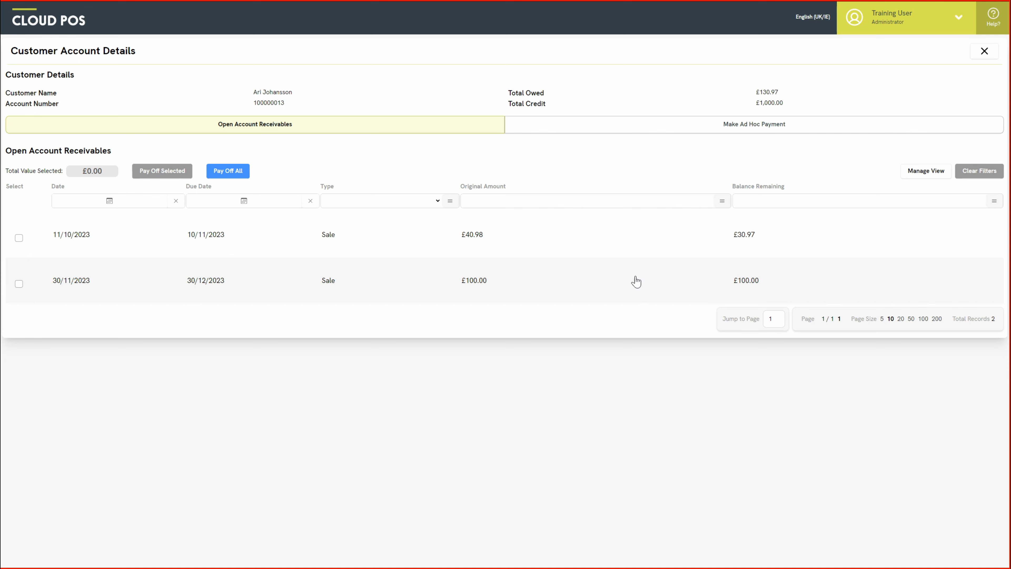
{"action": "left_click", "coordinate": [19, 237]}
{"action": "left_click", "coordinate": [18, 283]}
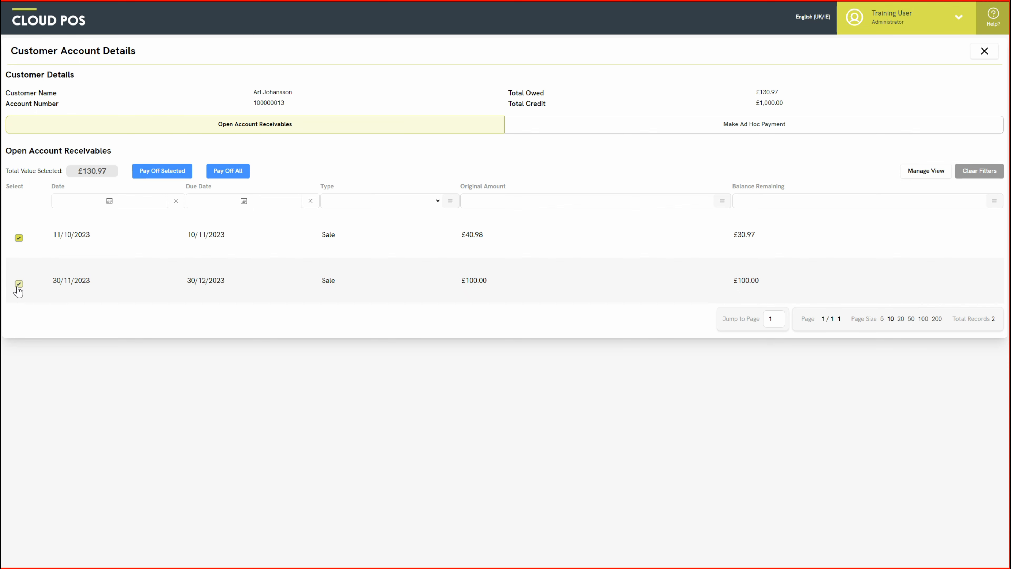
{"action": "left_click", "coordinate": [172, 177]}
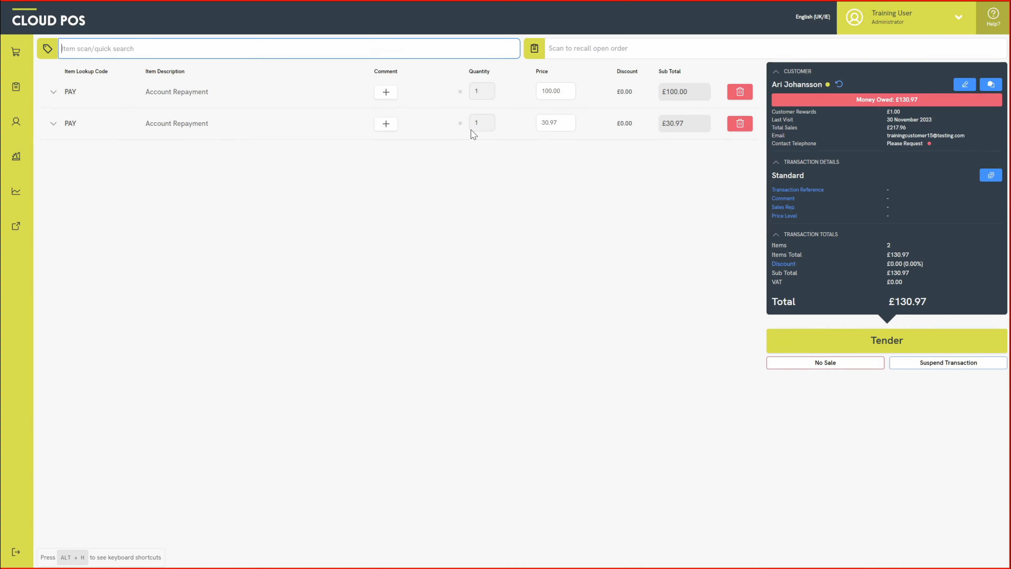
Set the price of the £100.00 Account Repayment line to 10.03 for a partial payment.
{"action": "left_click", "coordinate": [565, 91]}
{"action": "double_click", "coordinate": [550, 95]}
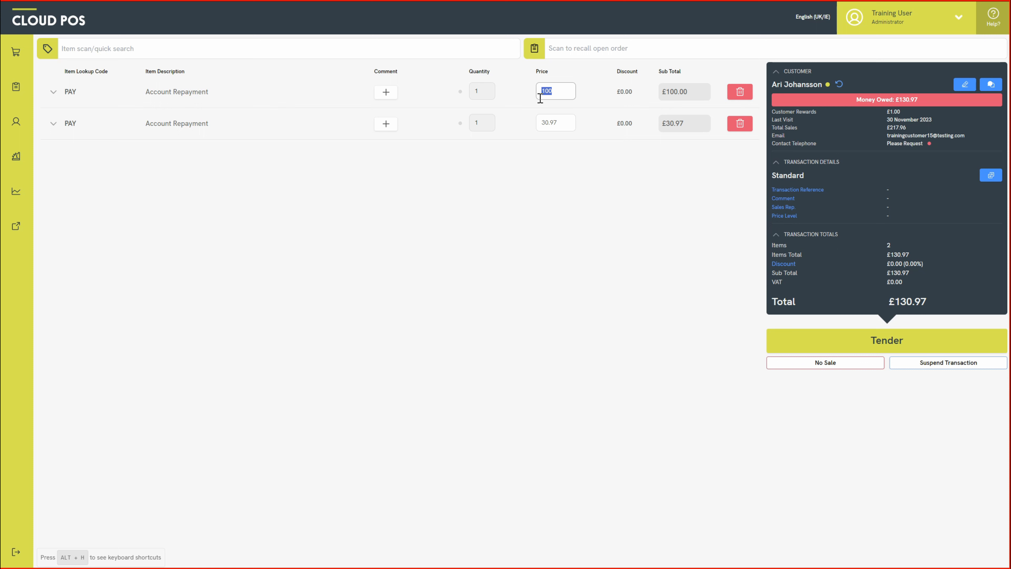
{"action": "type", "text": "10.03"}
{"action": "key", "text": "Return"}
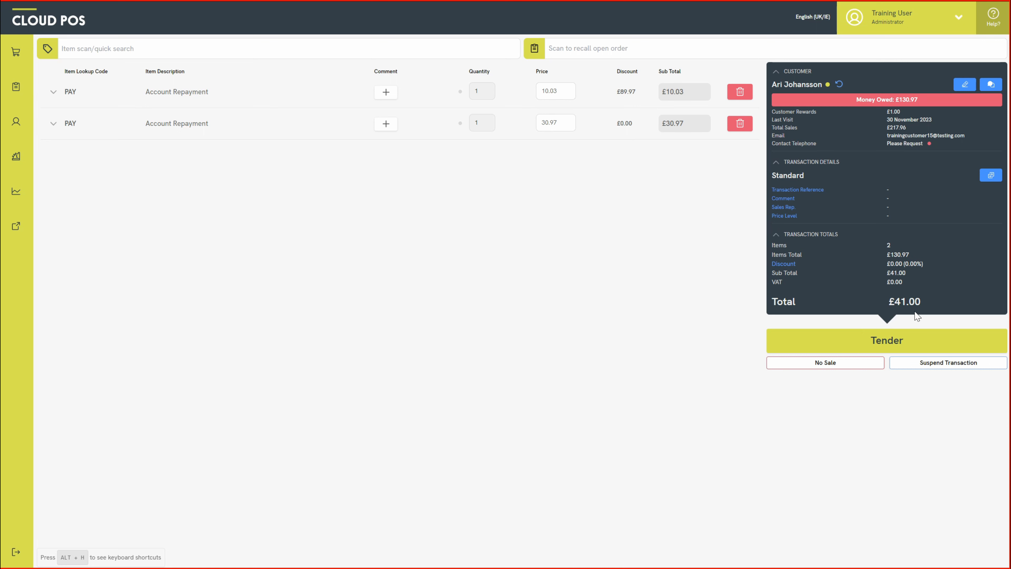
Set the first Account Repayment line's price to 19.03 and void the whole transaction as a no-sale.
{"action": "left_click", "coordinate": [549, 95]}
{"action": "key", "text": "BackSpace"}
{"action": "type", "text": "9"}
{"action": "key", "text": "Return"}
{"action": "left_click", "coordinate": [797, 363]}
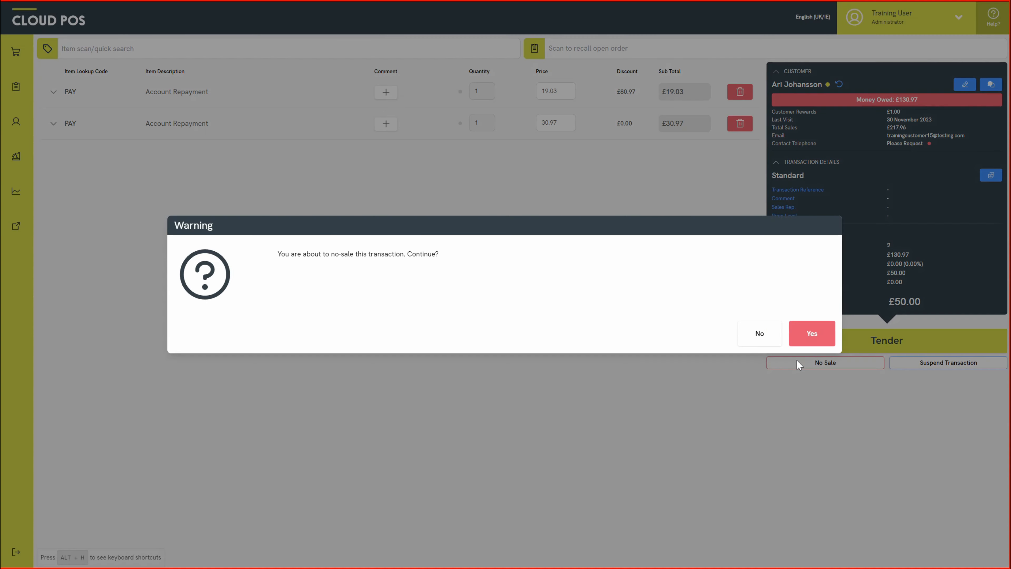
{"action": "left_click", "coordinate": [810, 336]}
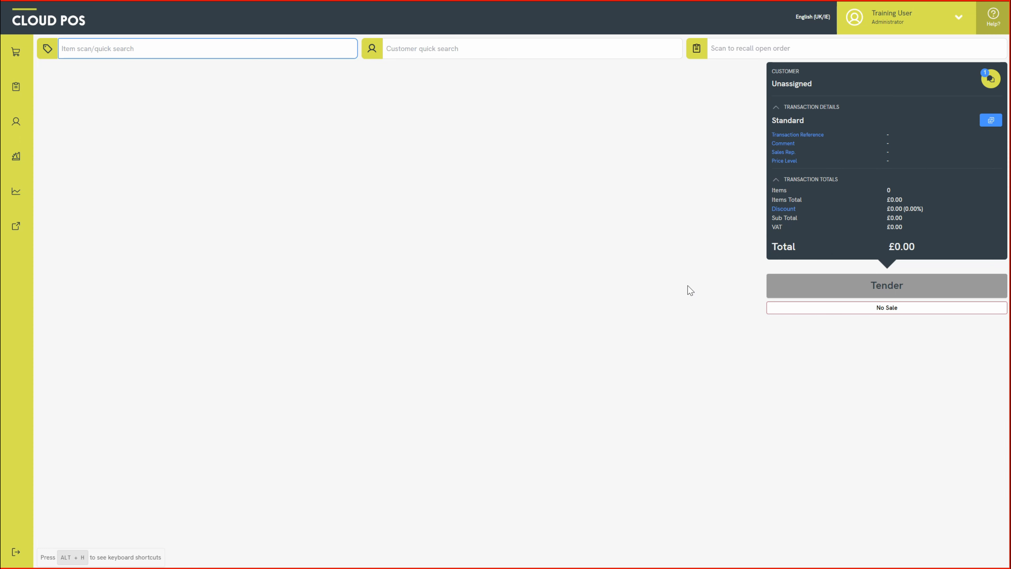
Open the customer's unread text conversation, mark the reply as read and back to unread, and close the messages.
{"action": "left_click", "coordinate": [988, 81]}
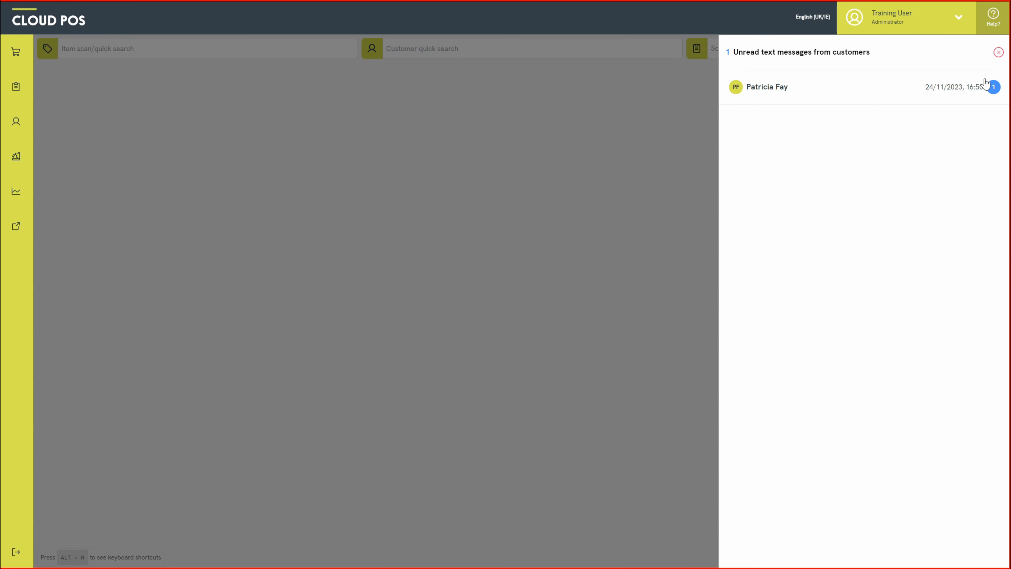
{"action": "left_click", "coordinate": [940, 86]}
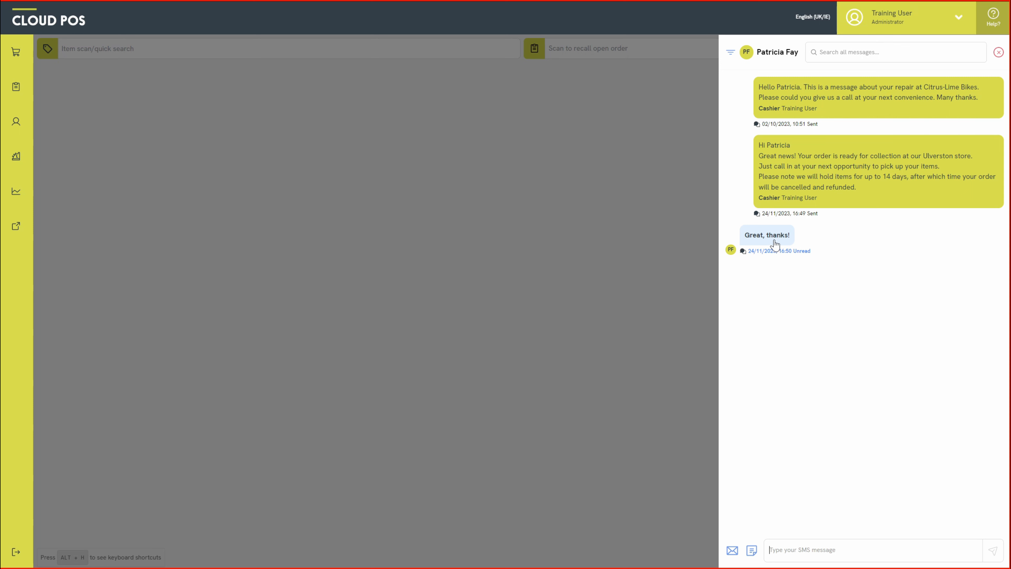
{"action": "left_click", "coordinate": [769, 247]}
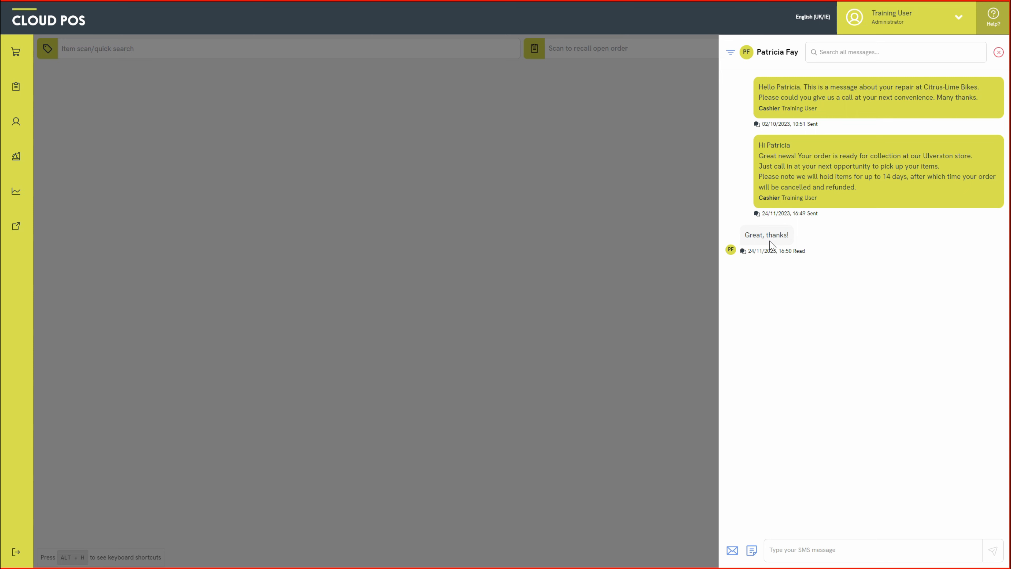
{"action": "left_click", "coordinate": [770, 241]}
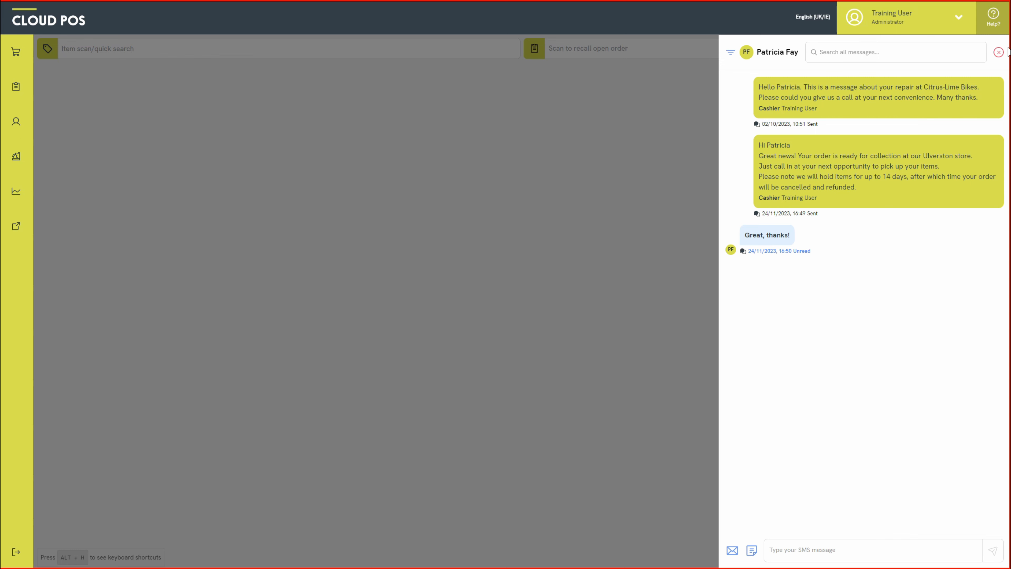
{"action": "left_click", "coordinate": [998, 52]}
{"action": "left_click", "coordinate": [829, 85]}
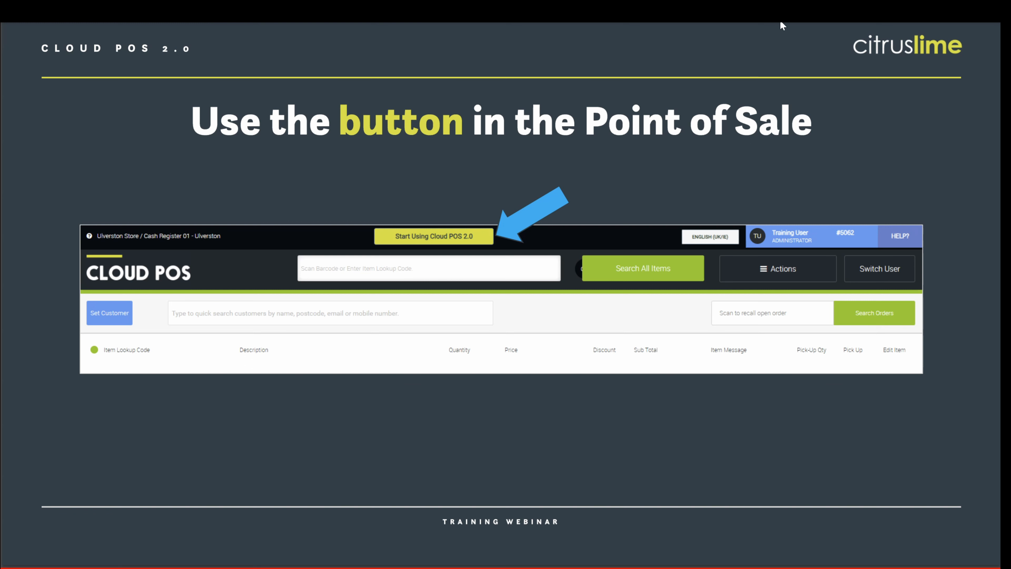
{"action": "left_click", "coordinate": [993, 12]}
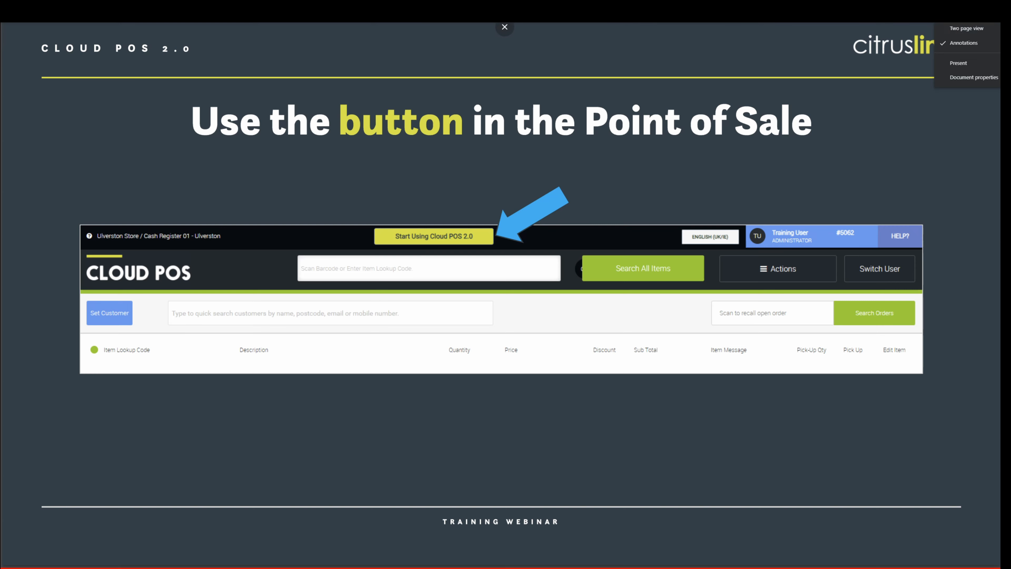
{"action": "left_click", "coordinate": [974, 63]}
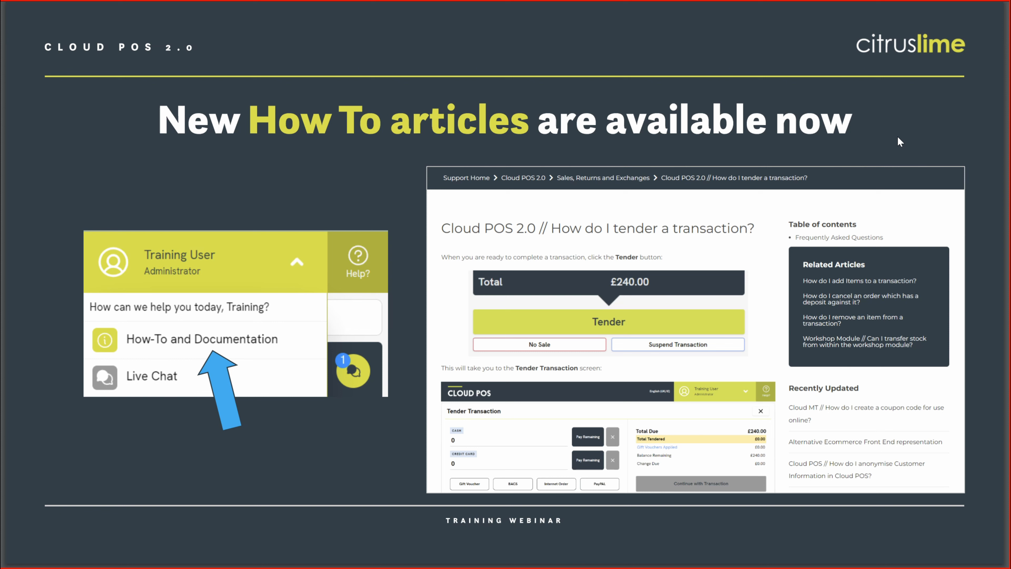
{"action": "key", "text": "Right"}
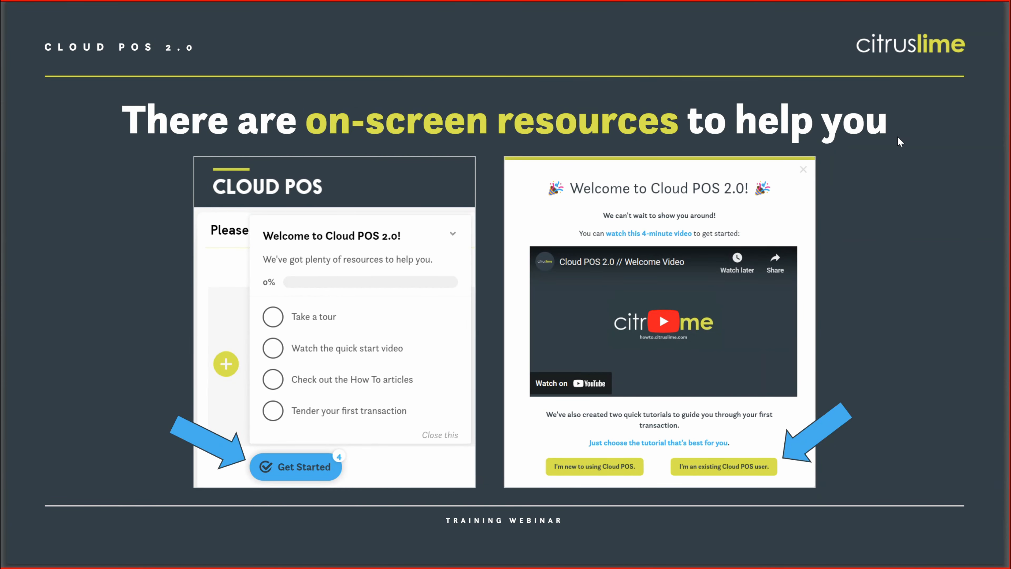